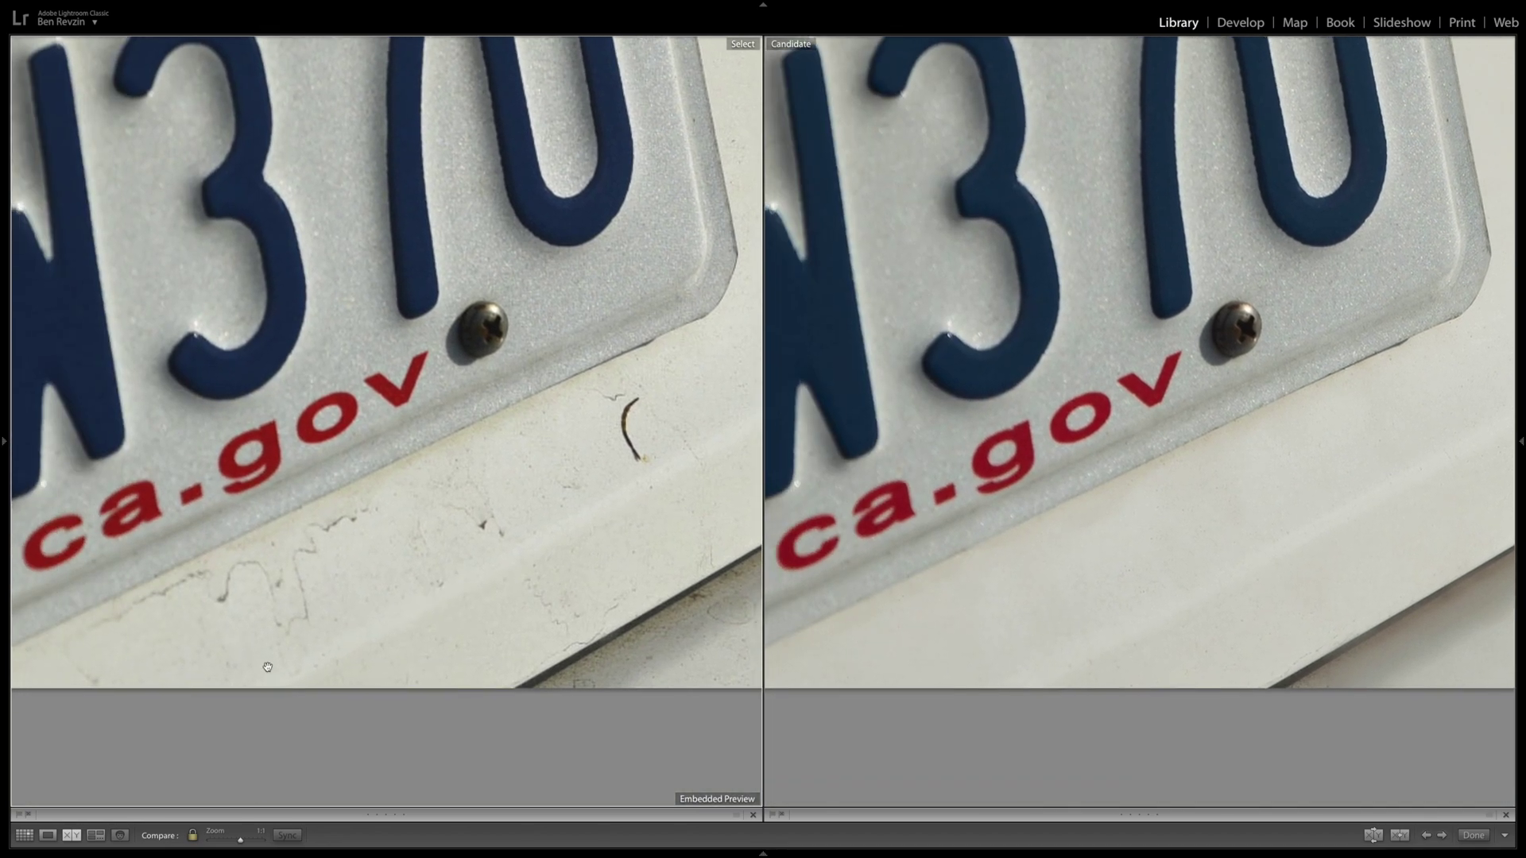
- Pan the 1:1 plate and trunk close-ups in both photos, then set the zoom back to Fit
{"action": "scroll", "coordinate": [509, 561], "scroll_direction": "right", "scroll_amount": 5}
{"action": "scroll", "coordinate": [510, 562], "scroll_direction": "up", "scroll_amount": 2}
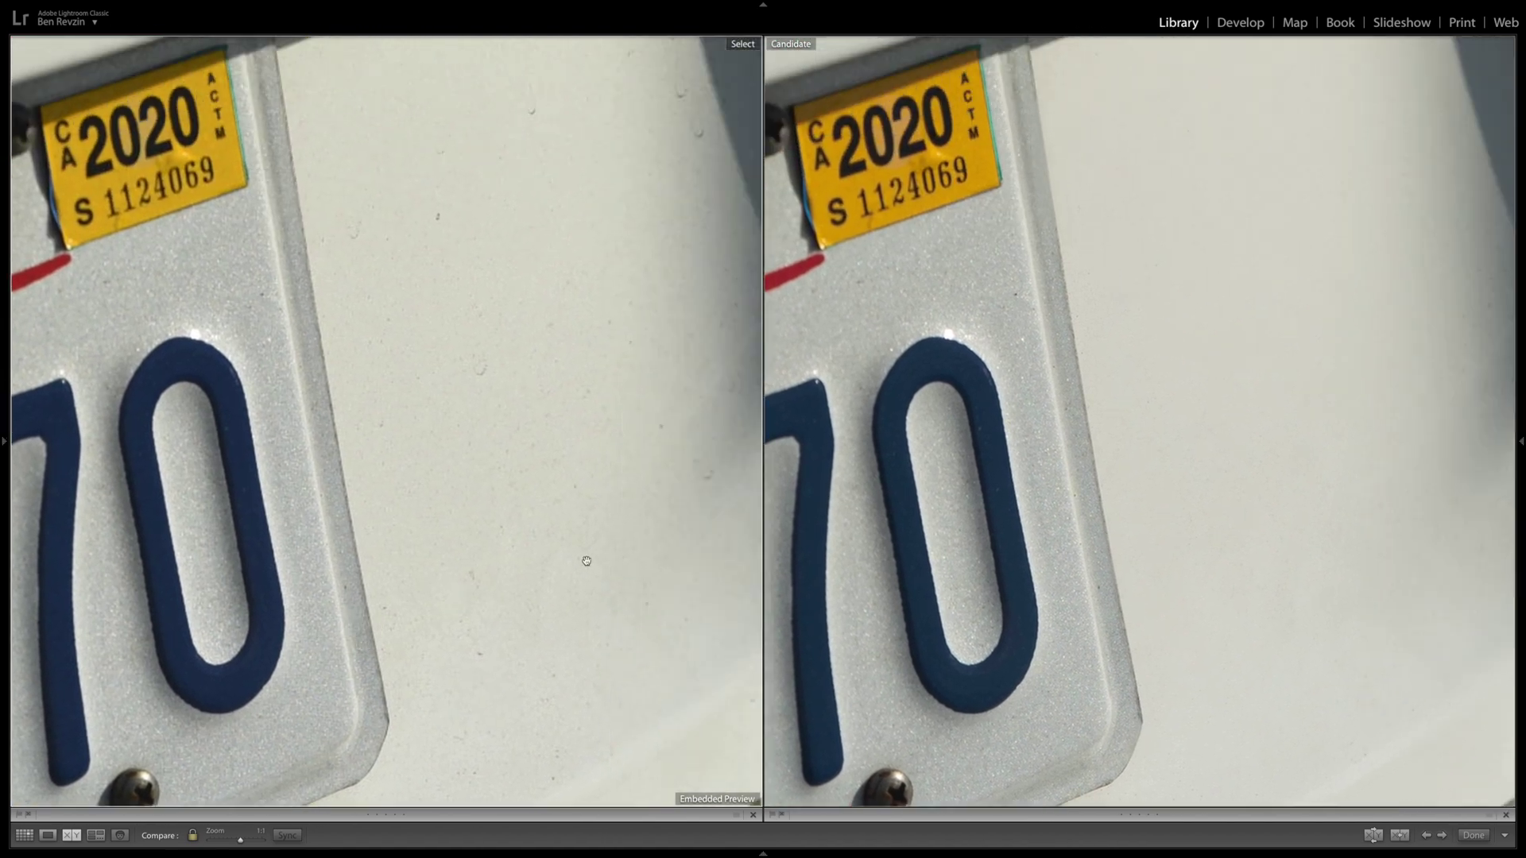
{"action": "scroll", "coordinate": [559, 565], "scroll_direction": "up", "scroll_amount": 2}
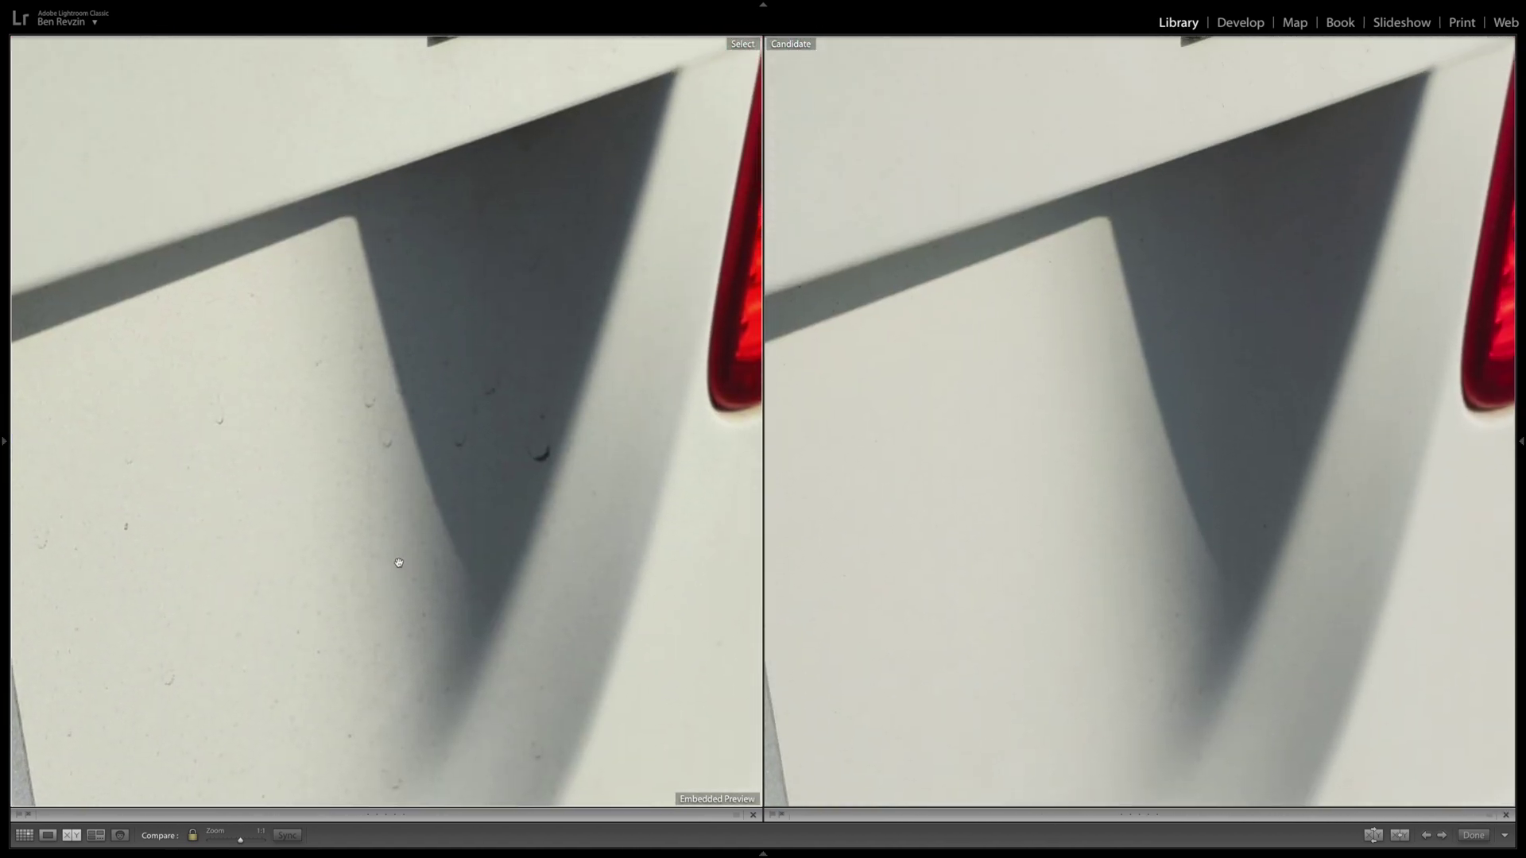
{"action": "left_click", "coordinate": [479, 562]}
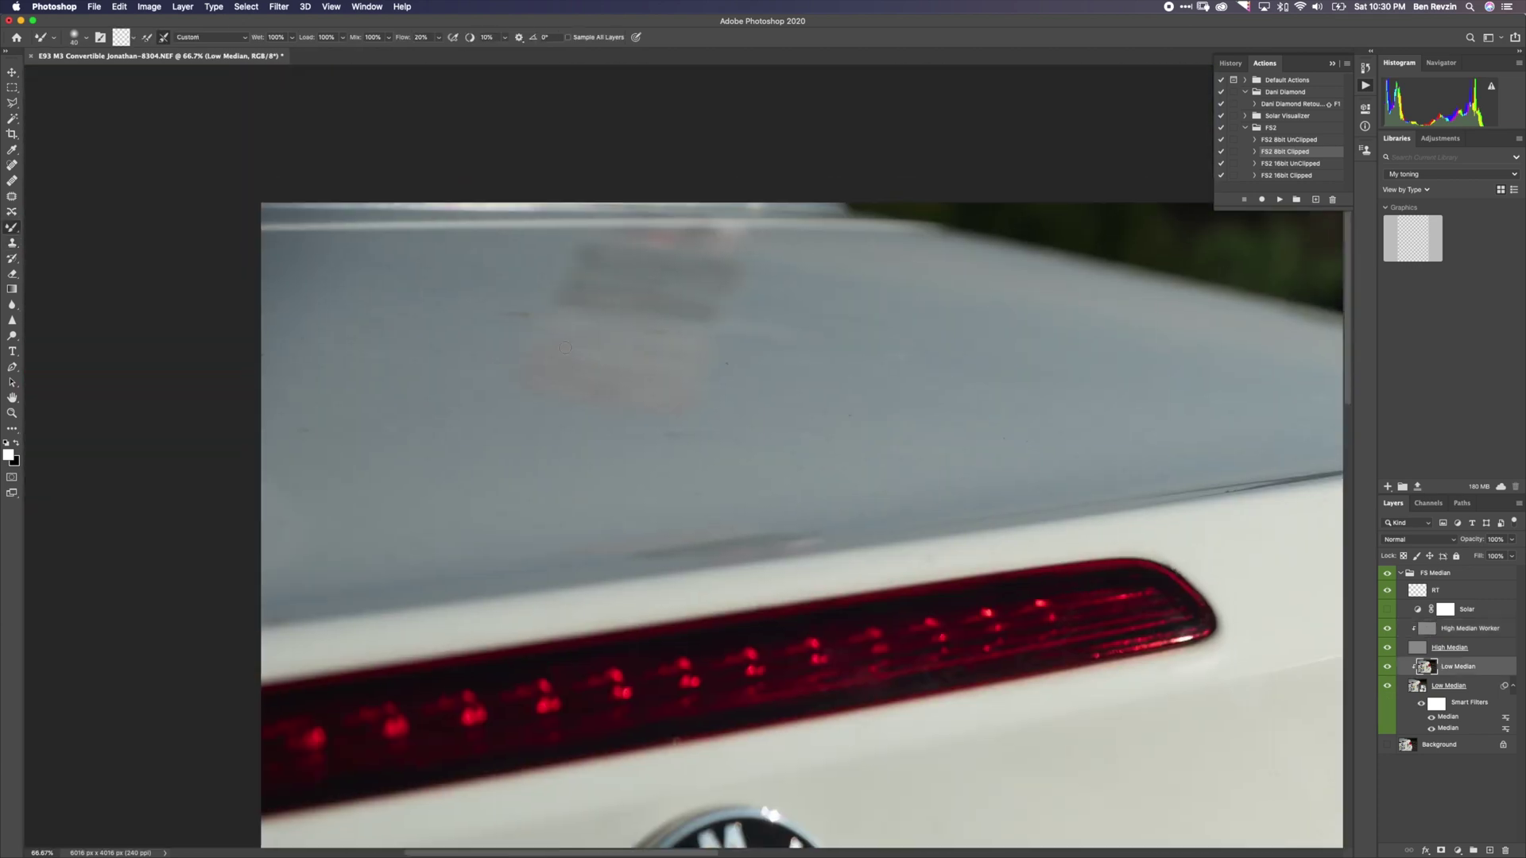
{"action": "left_click", "coordinate": [1388, 647], "text": "alt"}
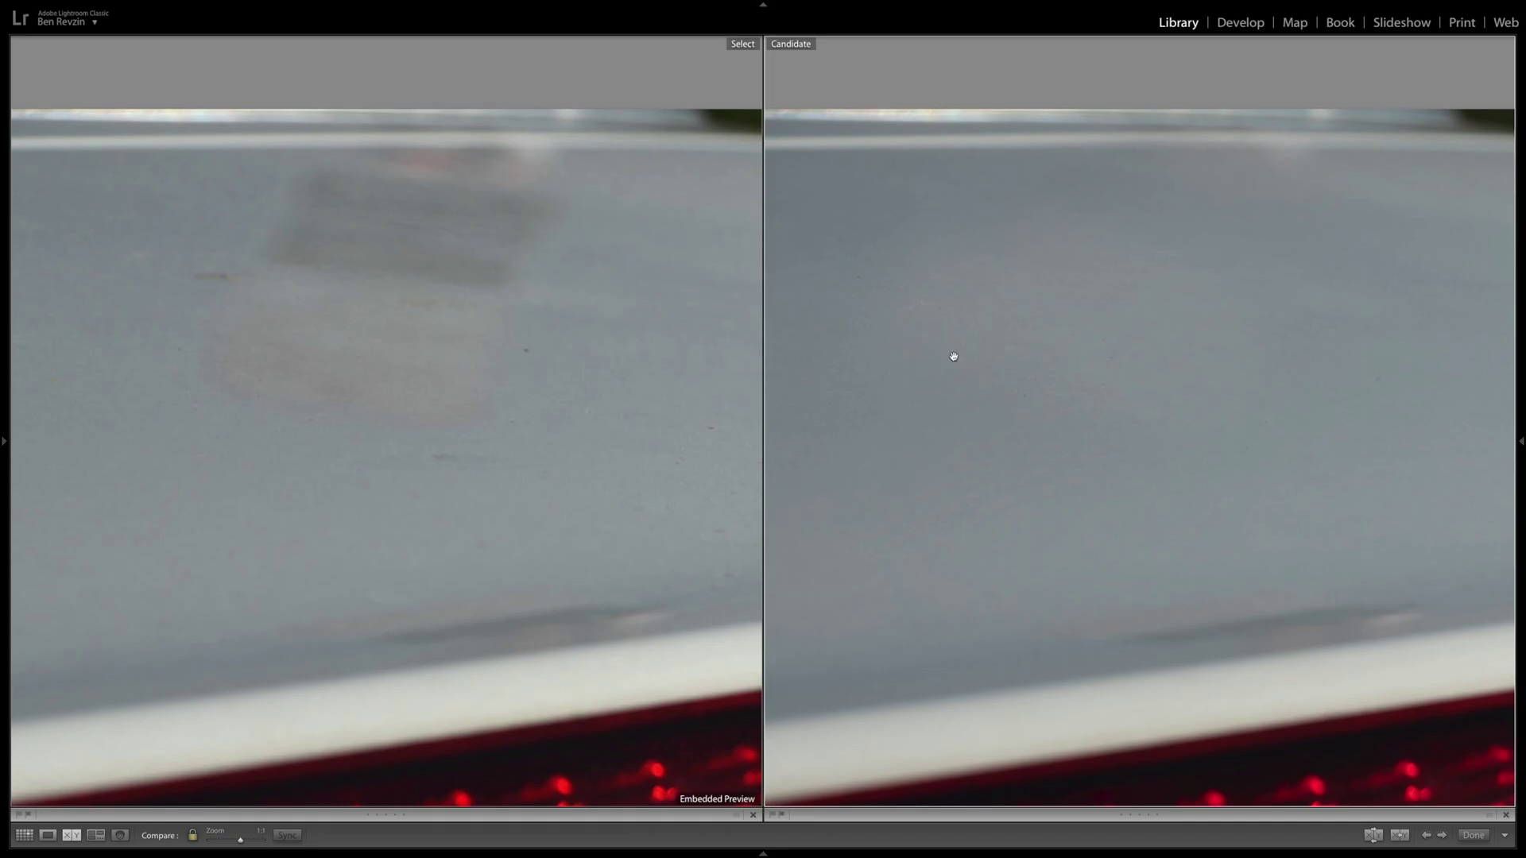
{"action": "left_click", "coordinate": [1012, 349]}
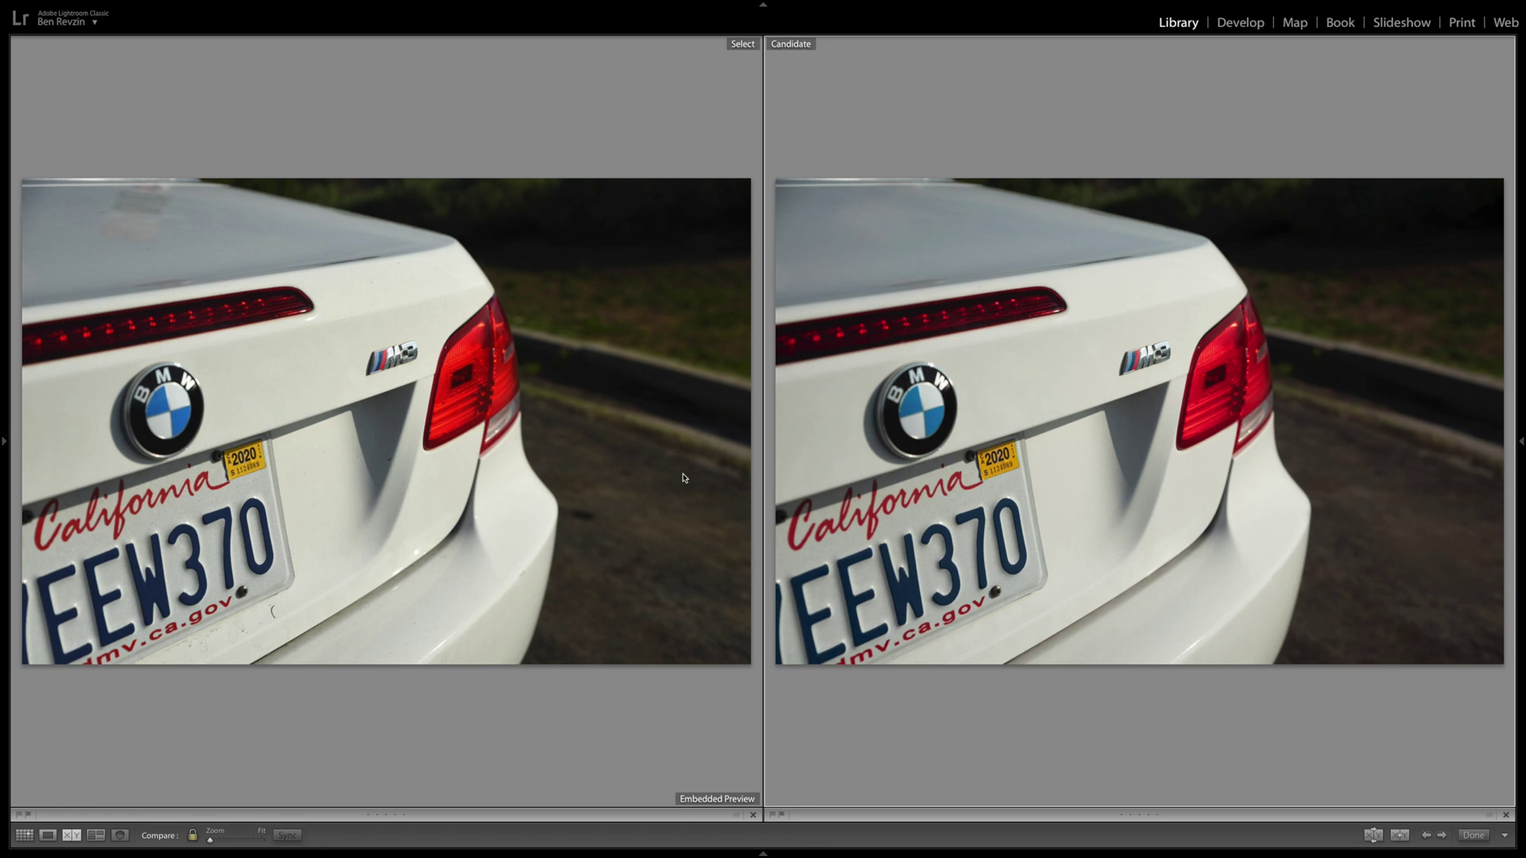
{"action": "key", "text": "ctrl+Up"}
- In Photoshop, turn the FS Median group off and on to compare with the original
{"action": "left_click", "coordinate": [556, 426]}
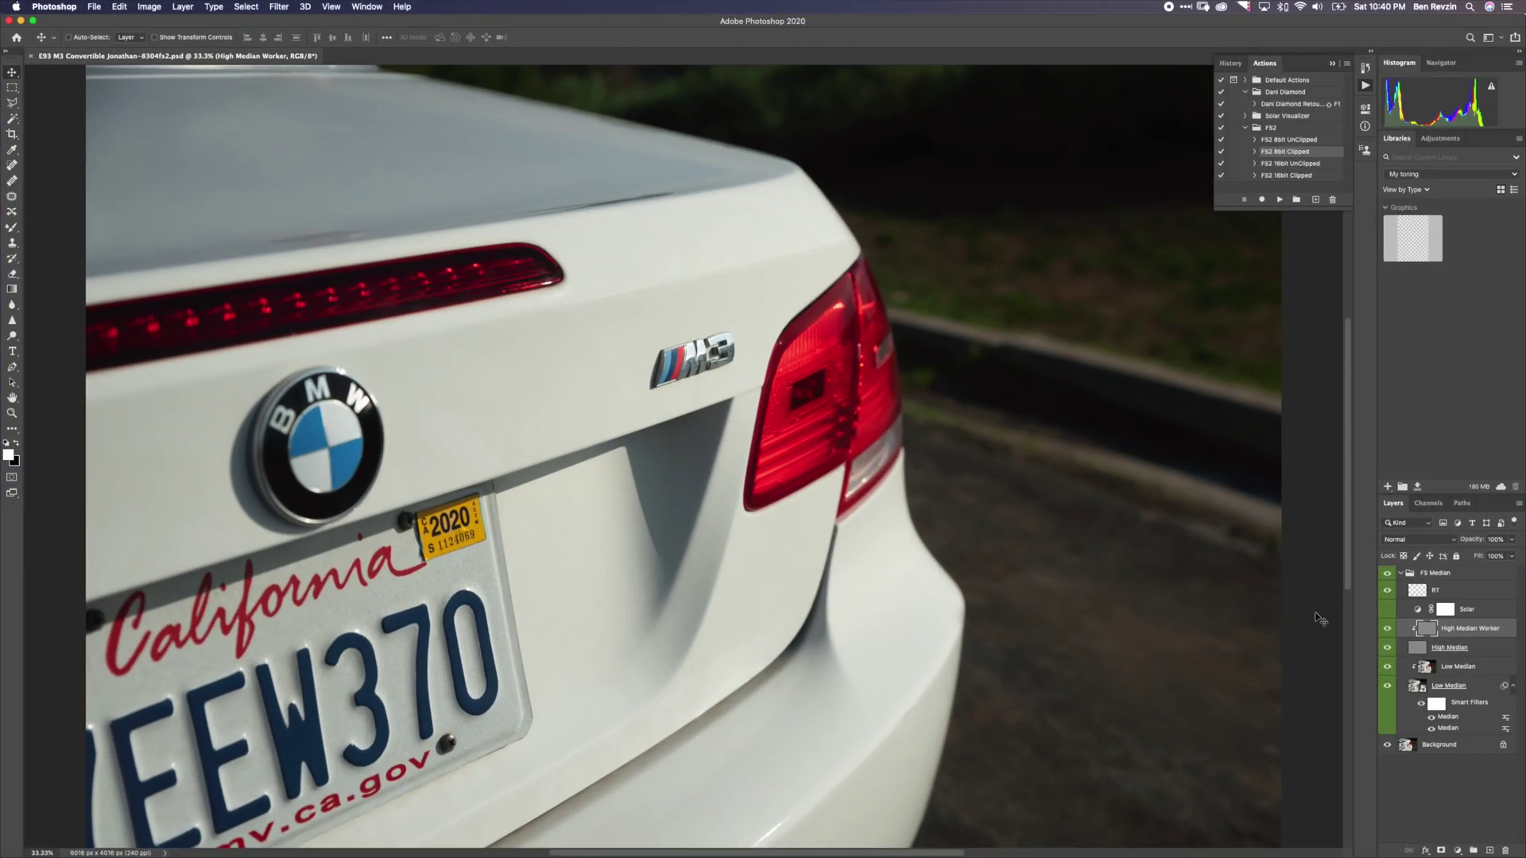
{"action": "left_click", "coordinate": [1387, 574]}
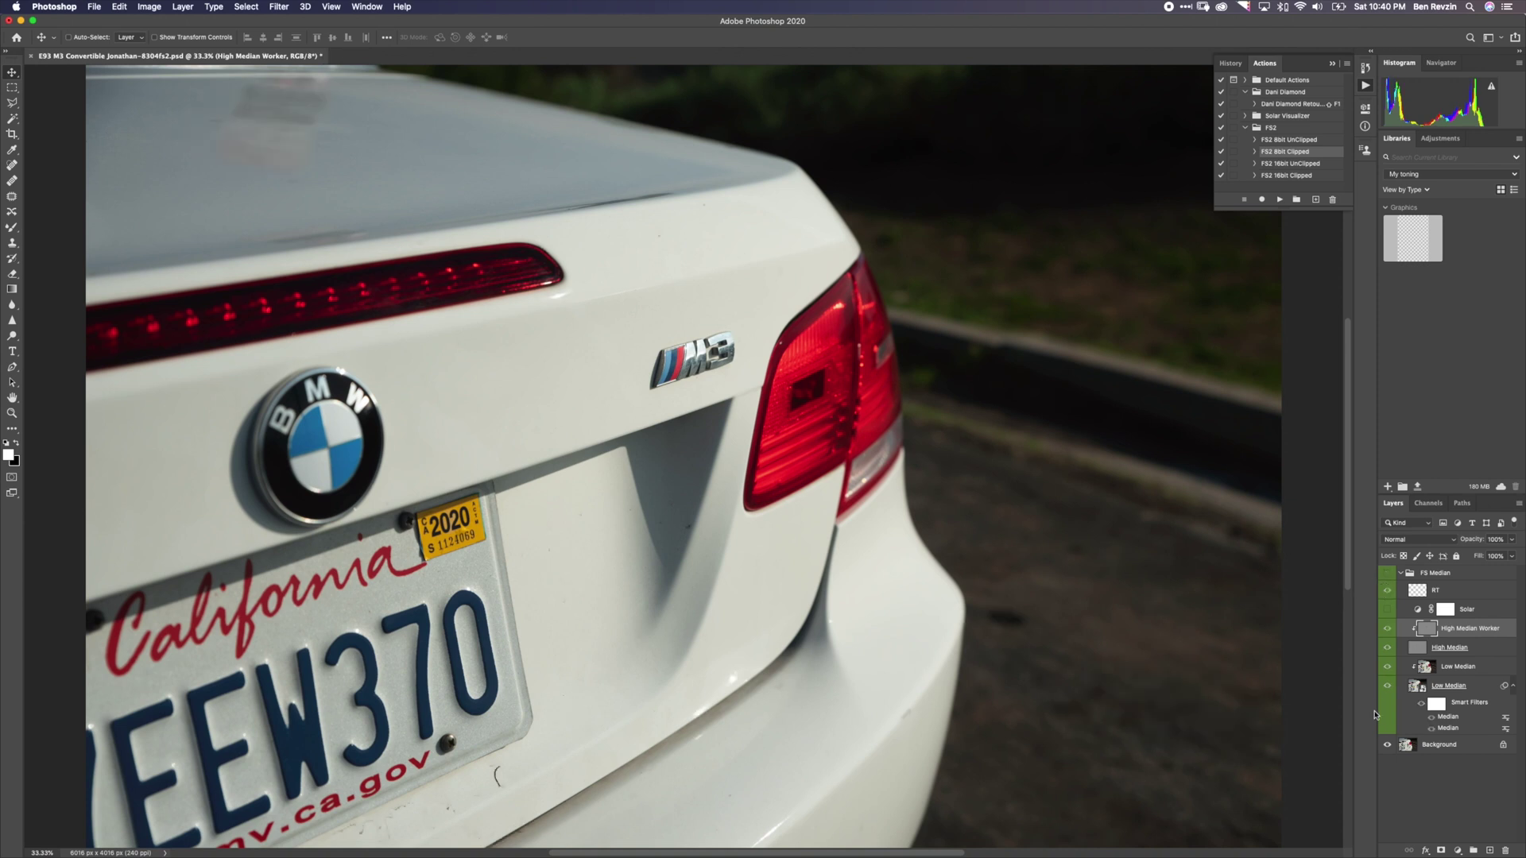
{"action": "left_click", "coordinate": [1388, 575]}
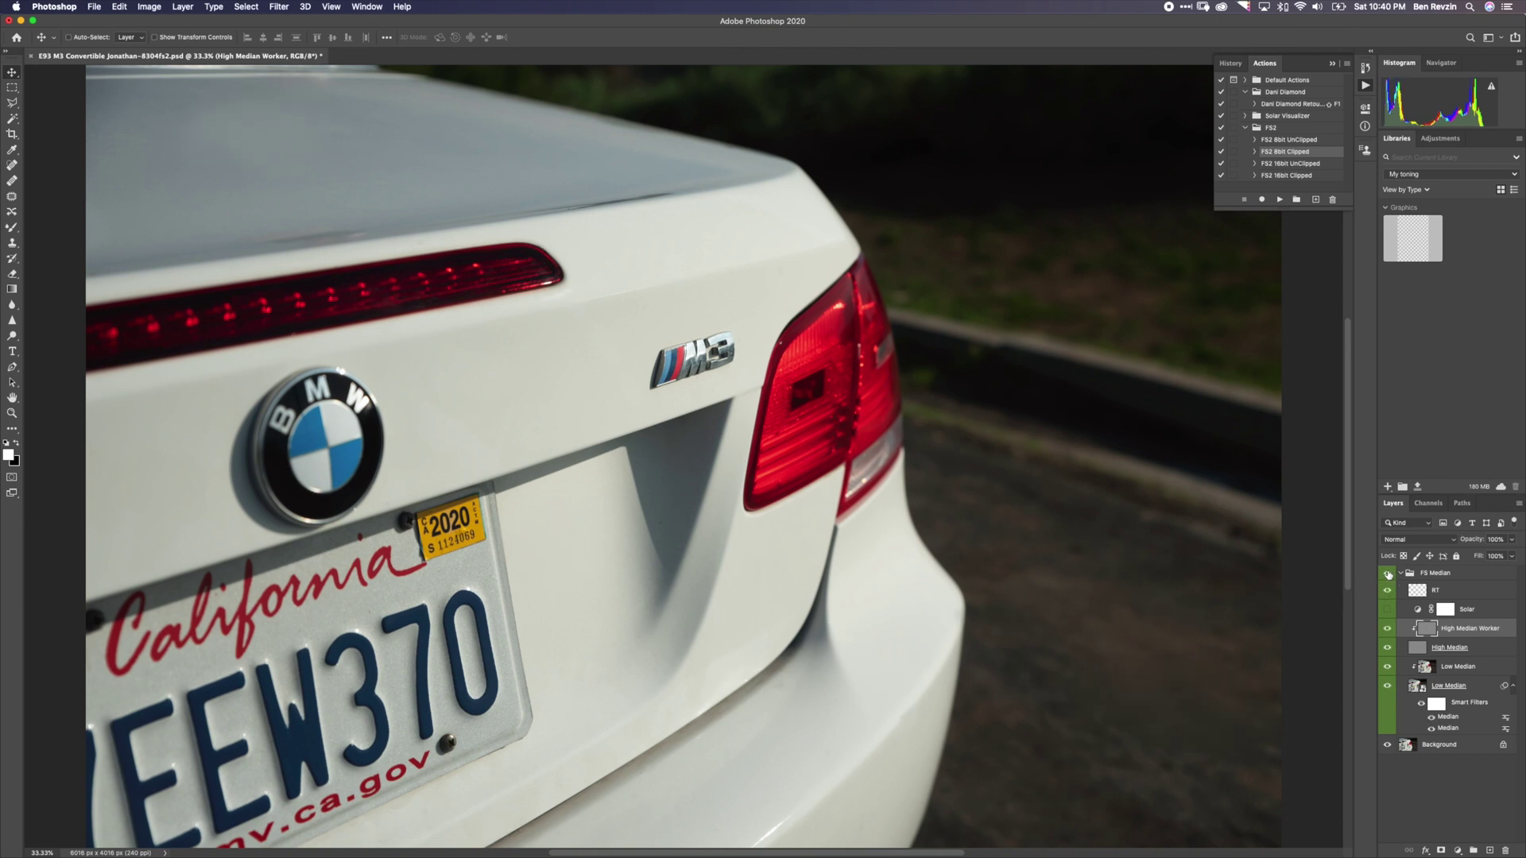
- Delete the FS Median group and start the frequency separation action
{"action": "left_click", "coordinate": [1434, 579]}
{"action": "key", "text": "Delete"}
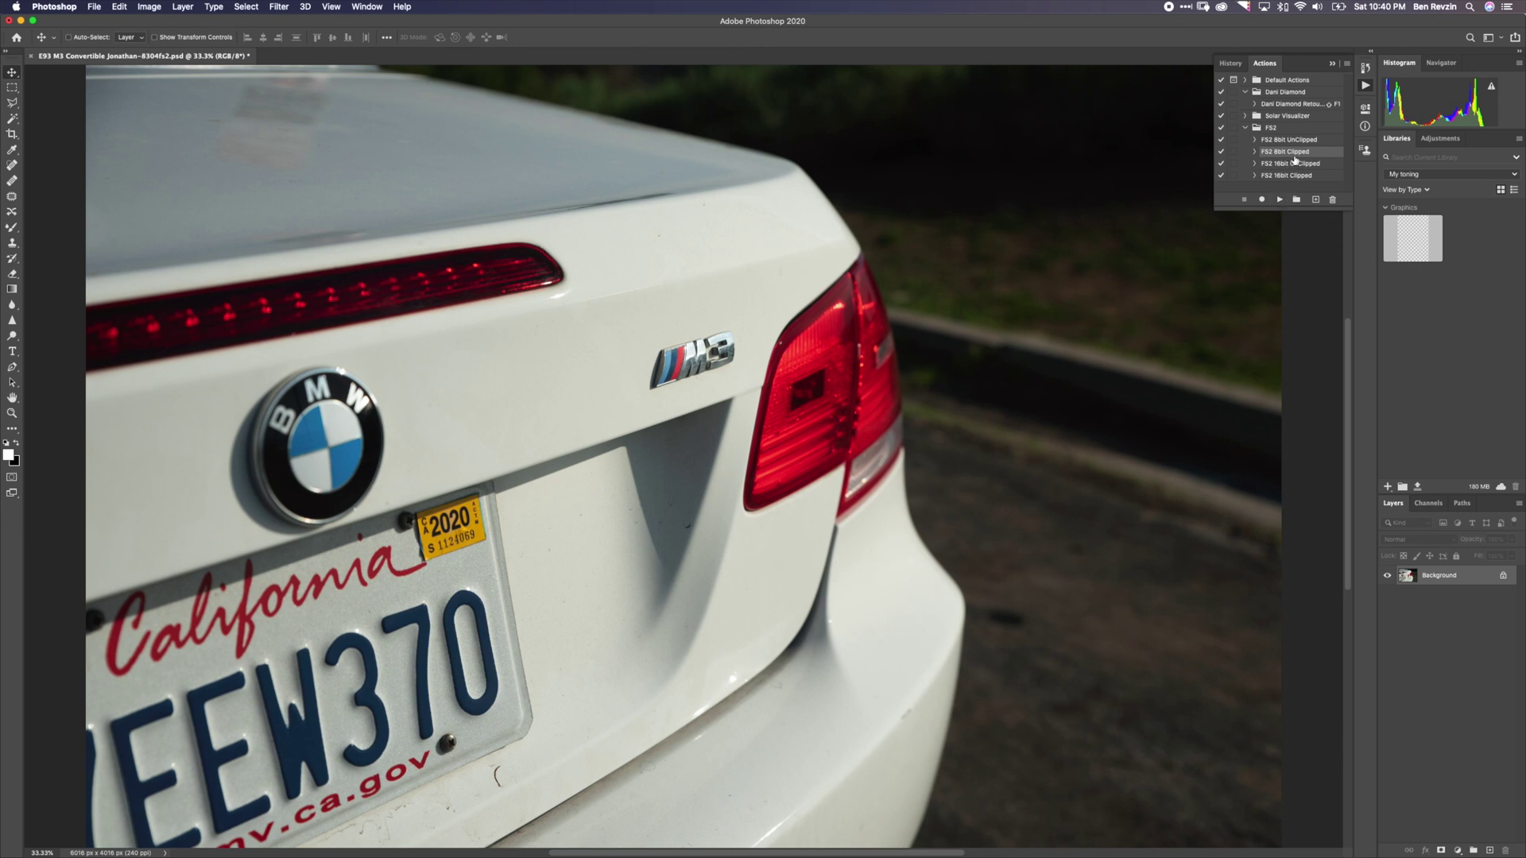
{"action": "left_click", "coordinate": [1279, 200]}
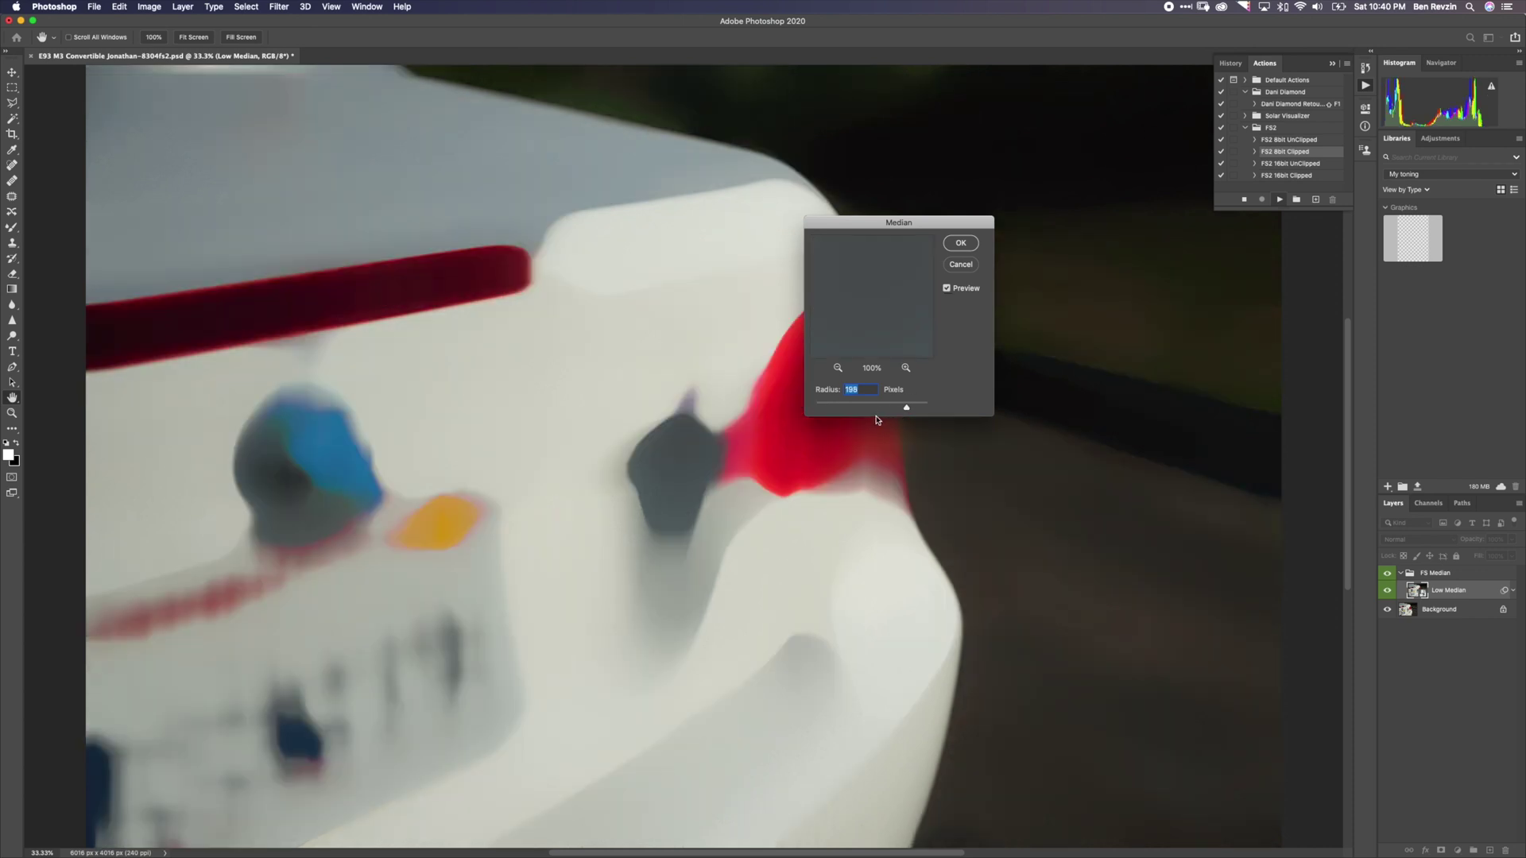
- Lower the Low Median layer's Median radius from 198 to about 1 pixel
{"action": "left_click_drag", "start_coordinate": [856, 409], "coordinate": [832, 410]}
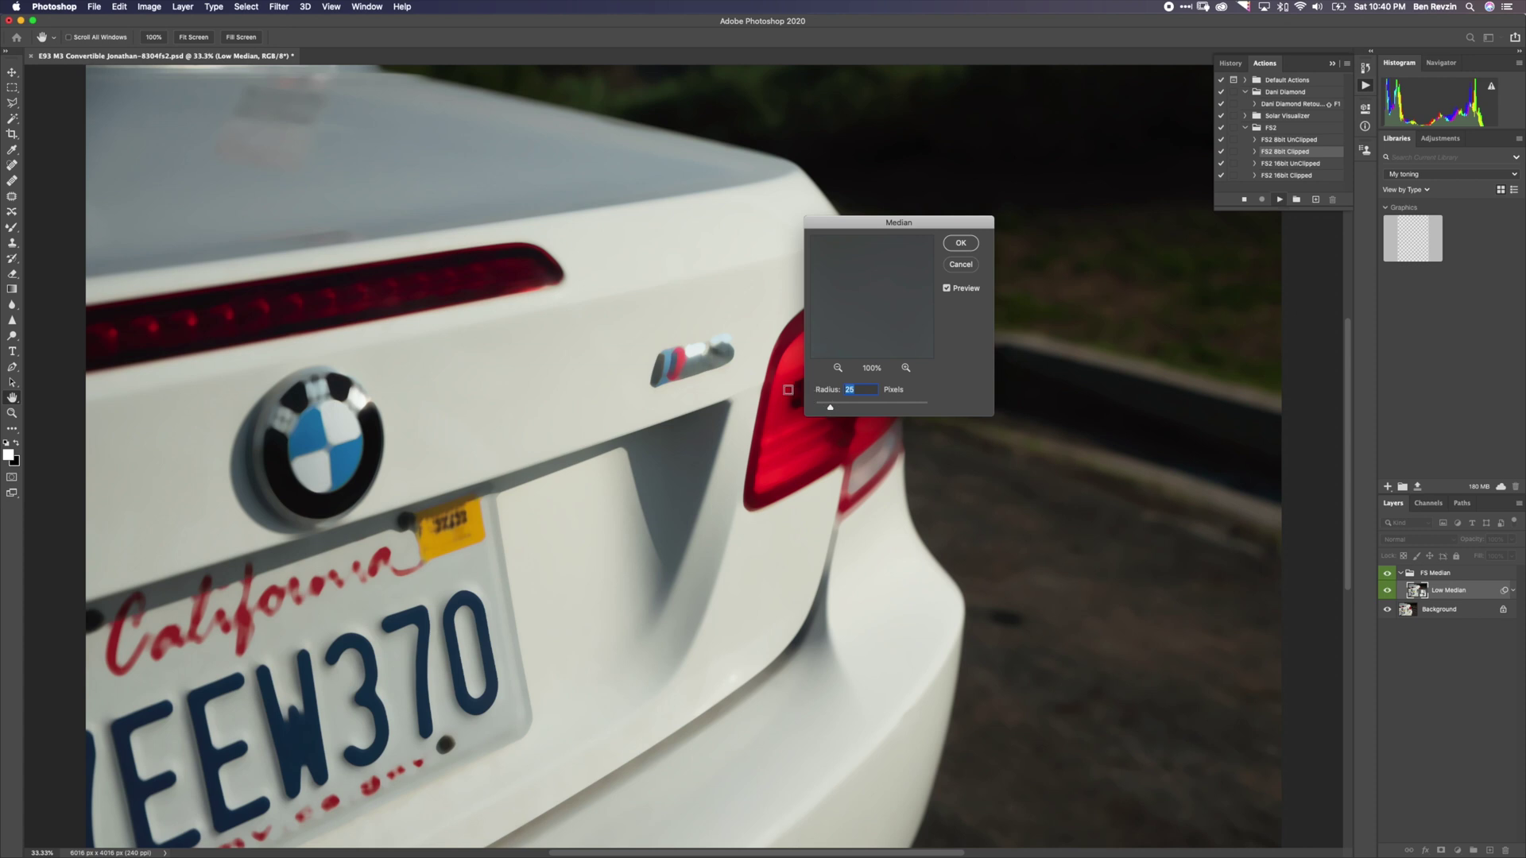
{"action": "left_click_drag", "start_coordinate": [828, 410], "coordinate": [814, 408]}
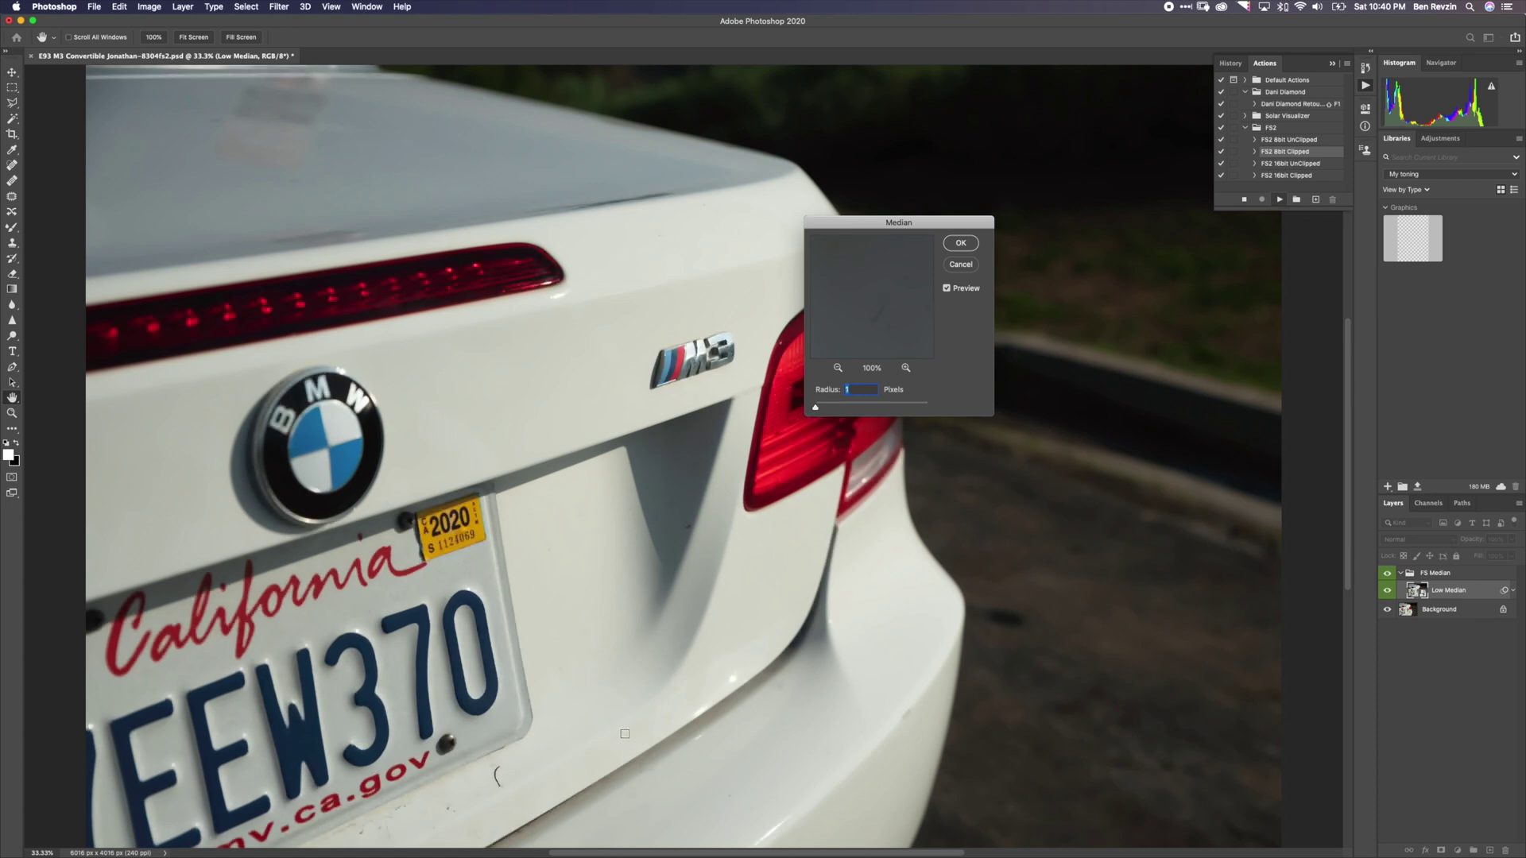
{"action": "left_click", "coordinate": [556, 729], "text": "super"}
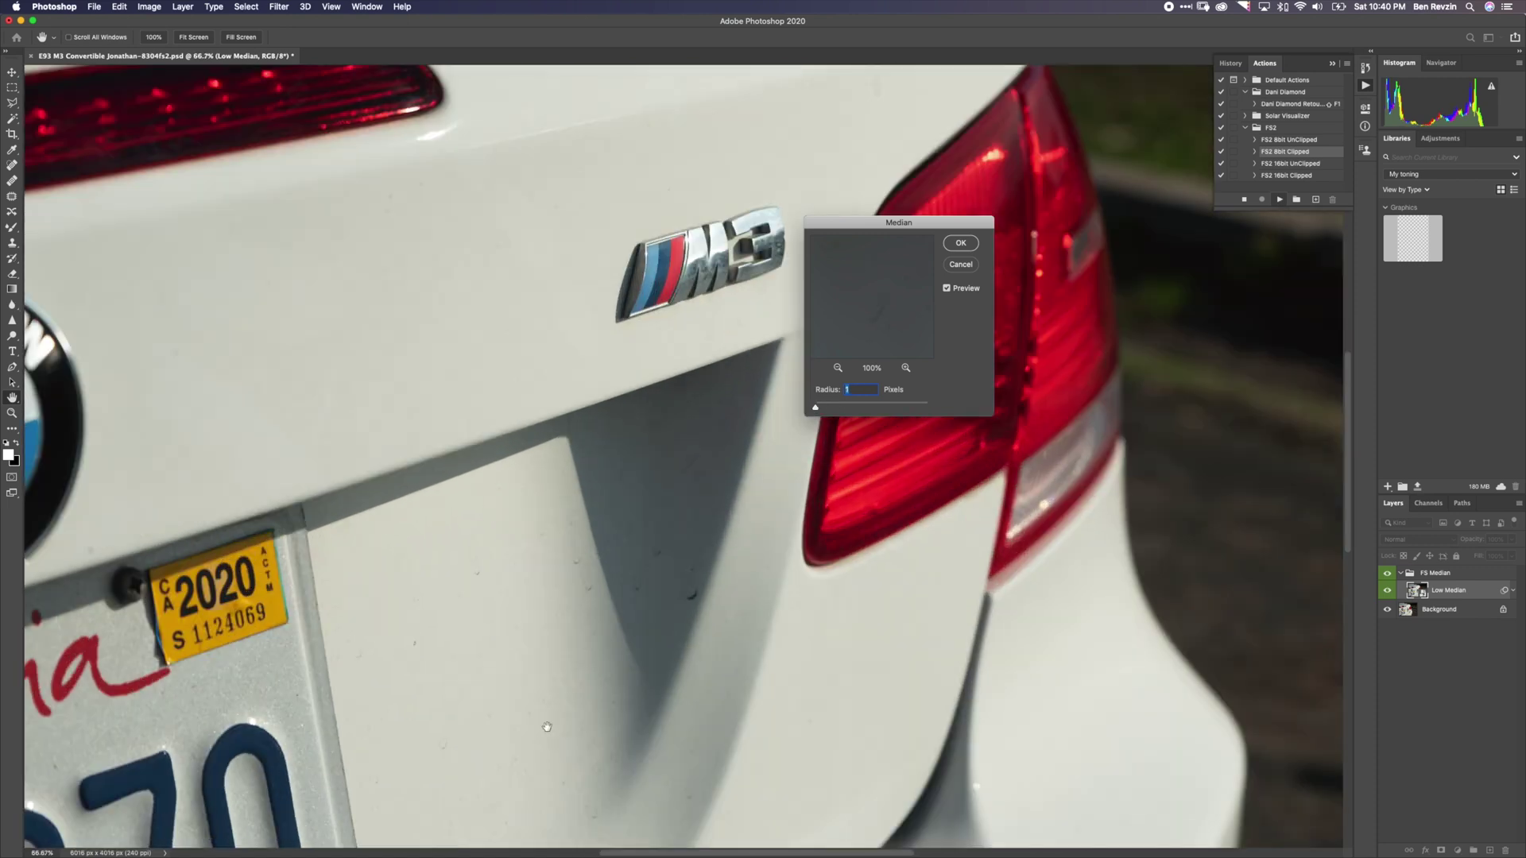
- At 100% zoom, try radius 8, then apply a 12-pixel Median blur to Low Median
{"action": "left_click", "coordinate": [547, 724], "text": "super"}
{"action": "key", "text": "super+equal"}
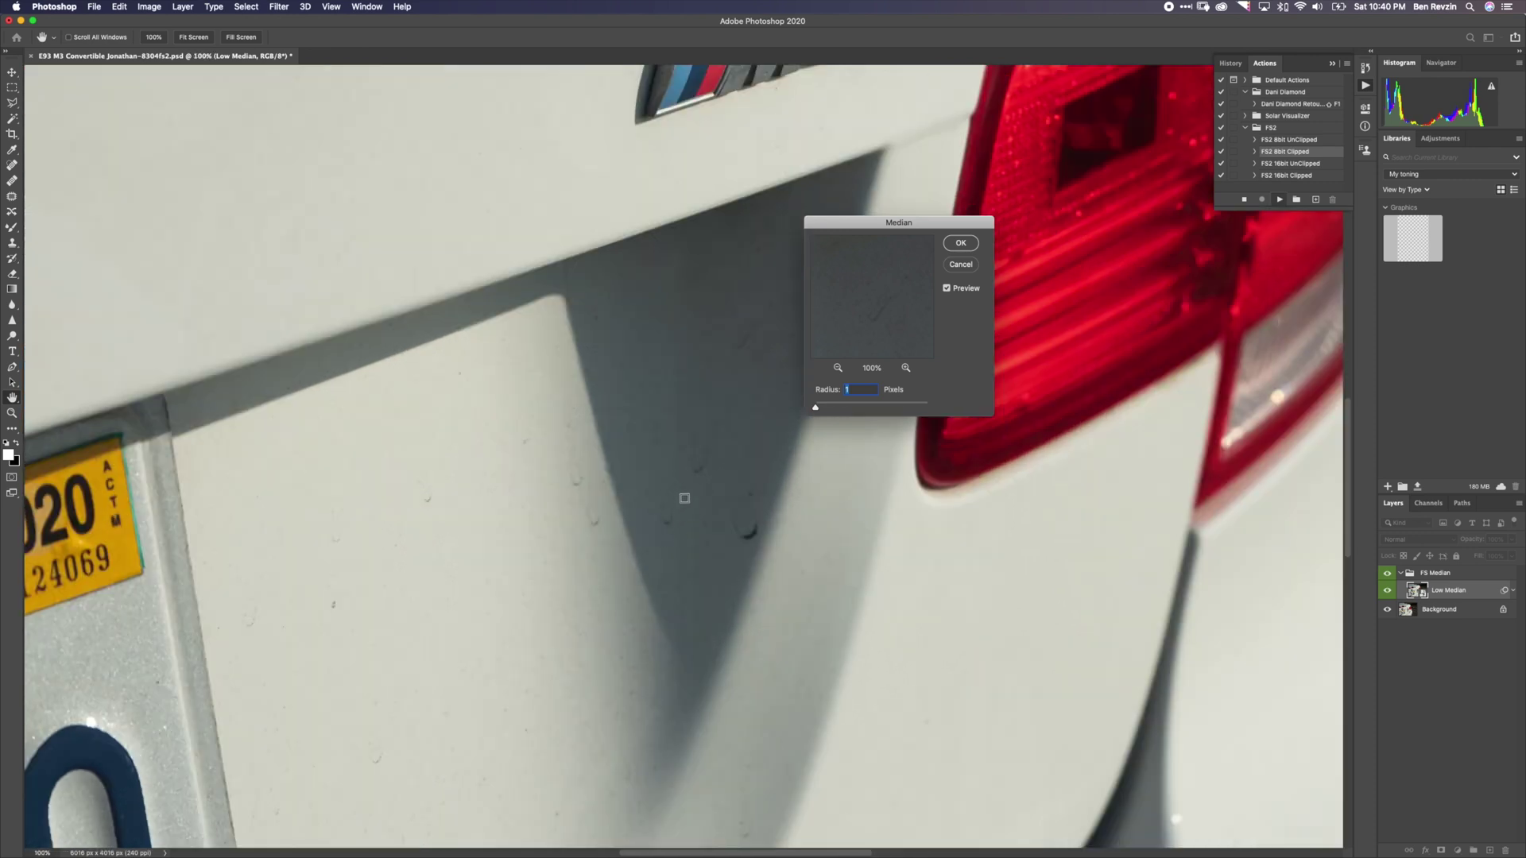
{"action": "left_click_drag", "start_coordinate": [815, 408], "coordinate": [816, 409]}
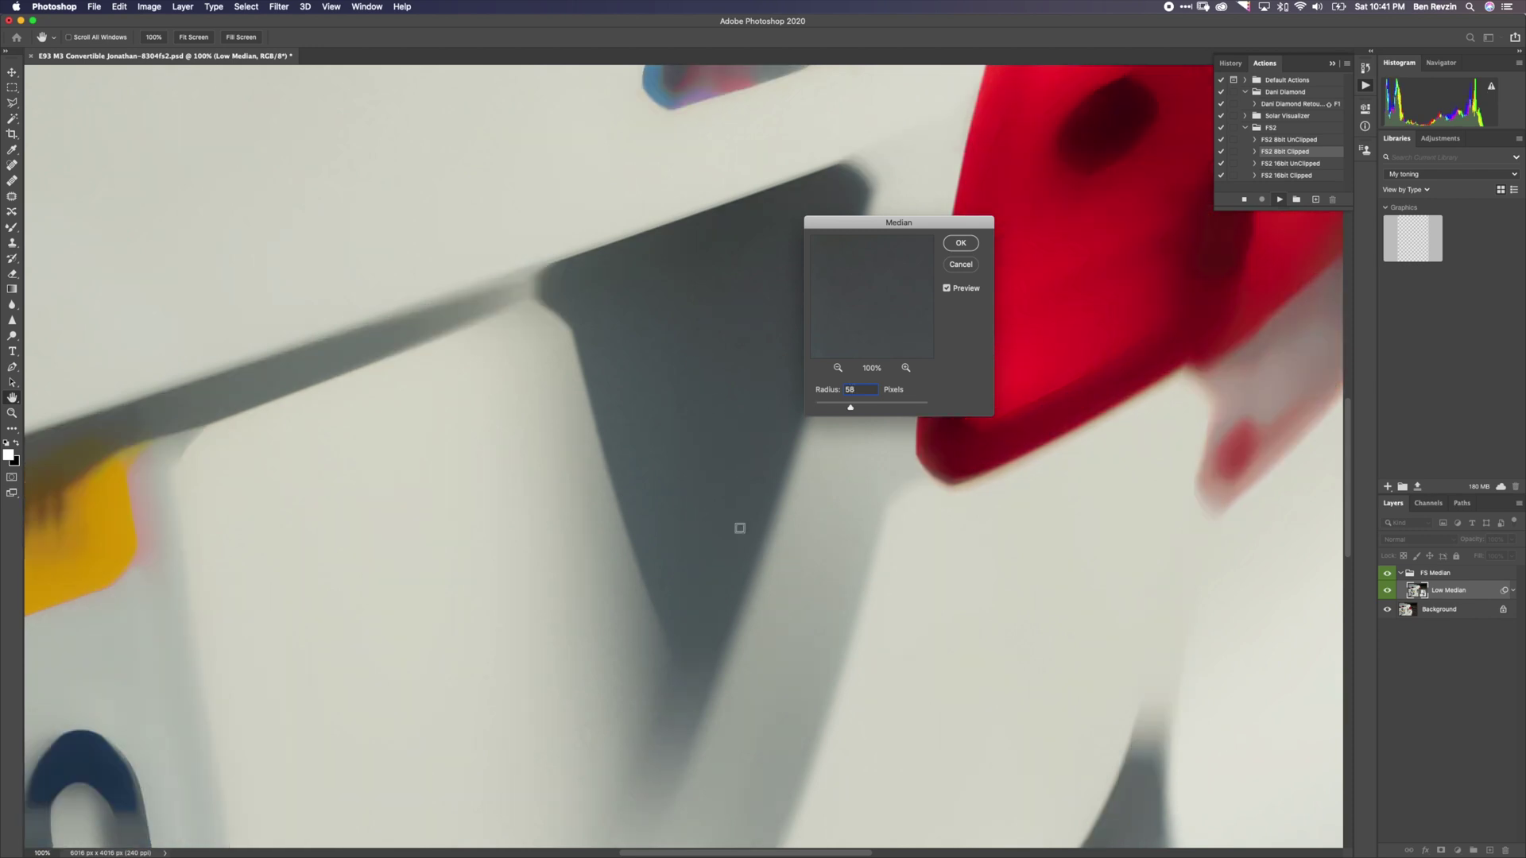
{"action": "scroll", "coordinate": [697, 510], "scroll_direction": "down", "scroll_amount": 5}
{"action": "type", "text": "8"}
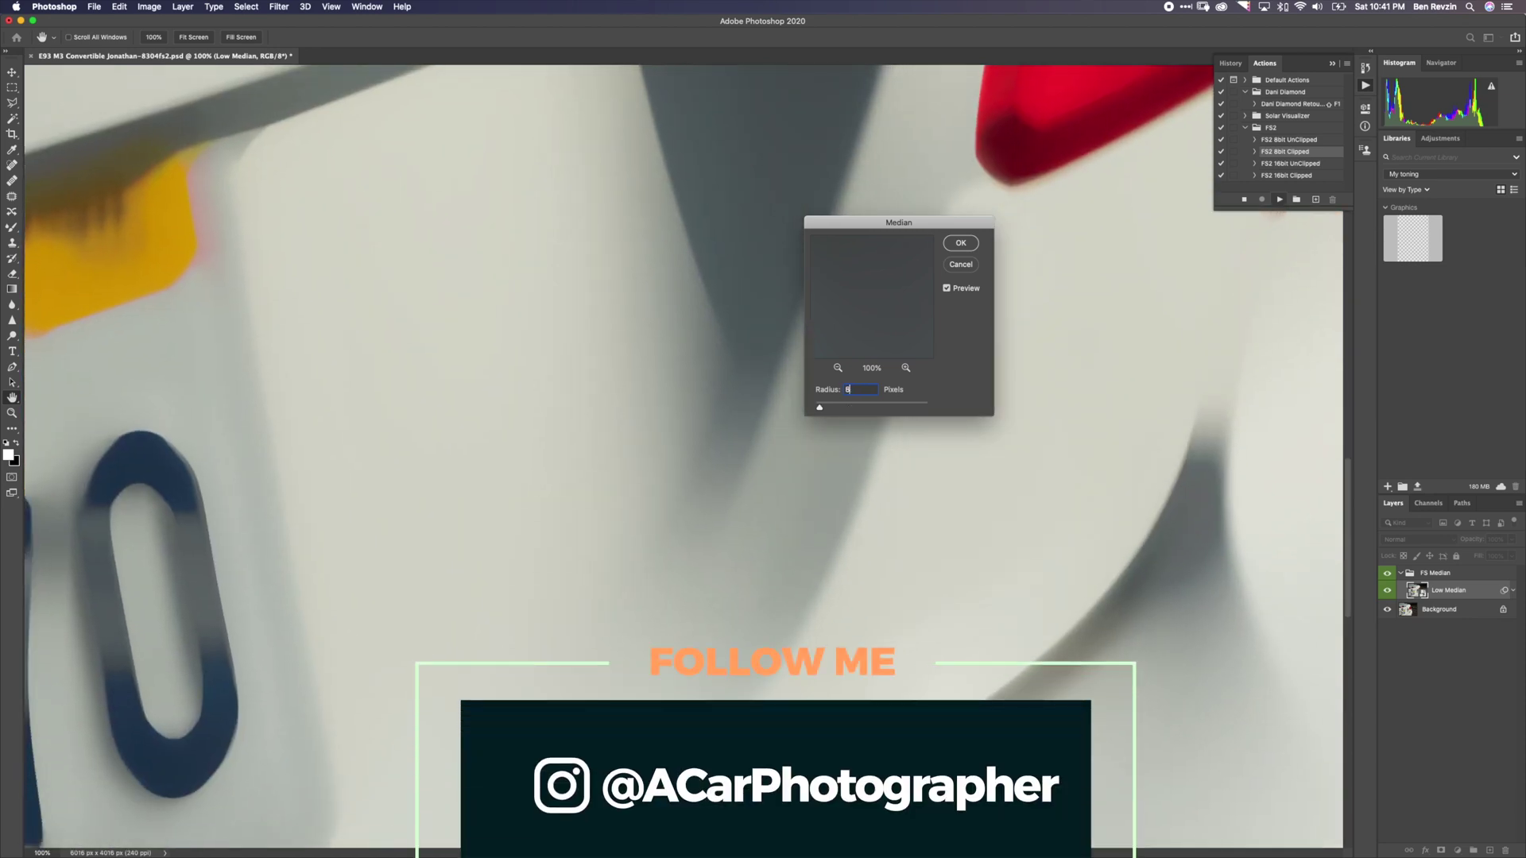
{"action": "scroll", "coordinate": [713, 368], "scroll_direction": "up", "scroll_amount": 5}
{"action": "scroll", "coordinate": [714, 368], "scroll_direction": "right", "scroll_amount": 2}
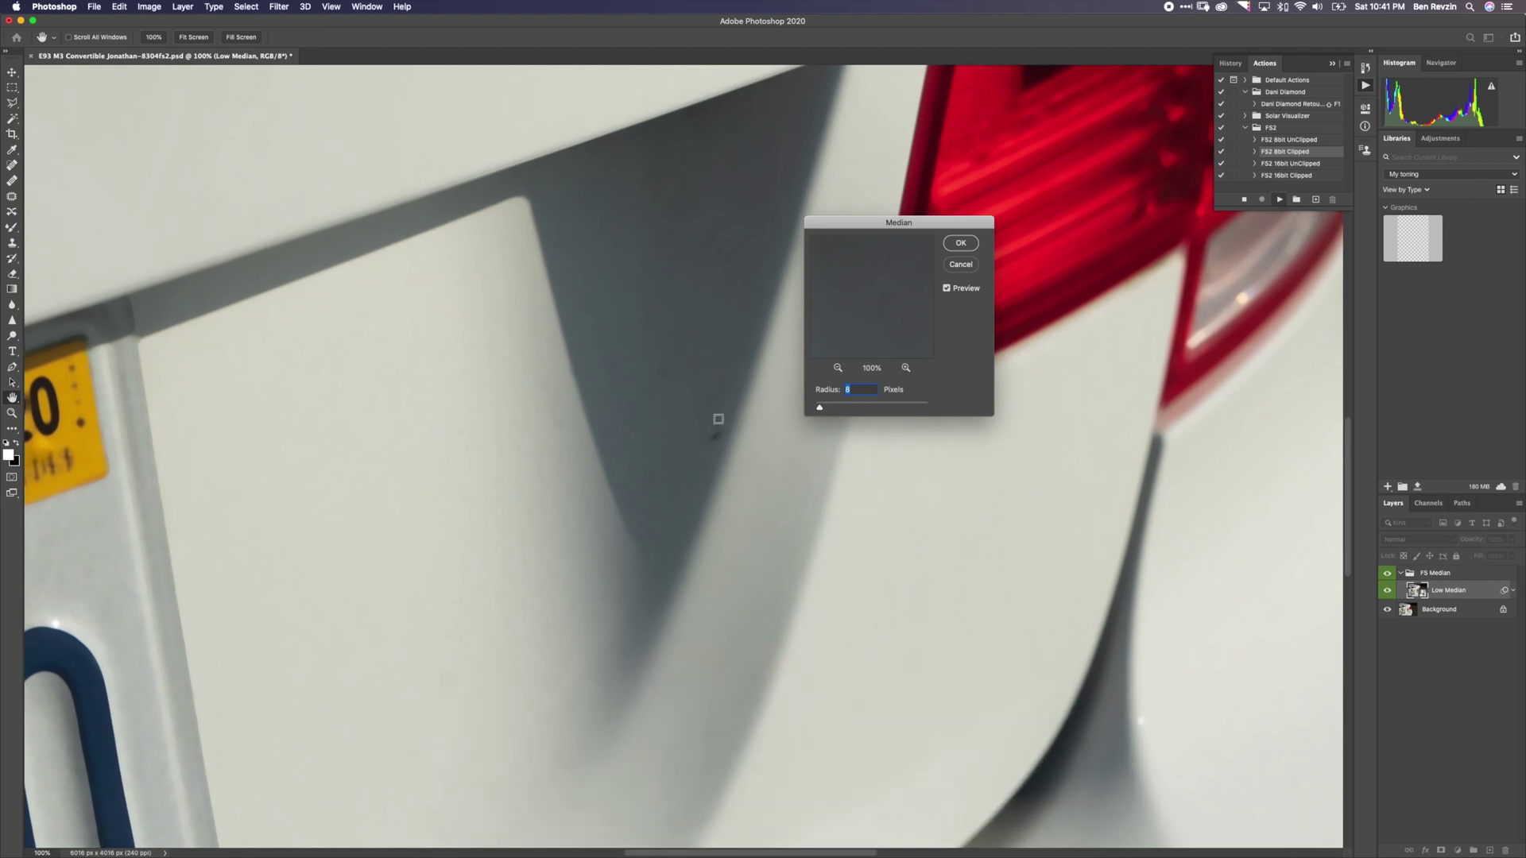
{"action": "type", "text": "12"}
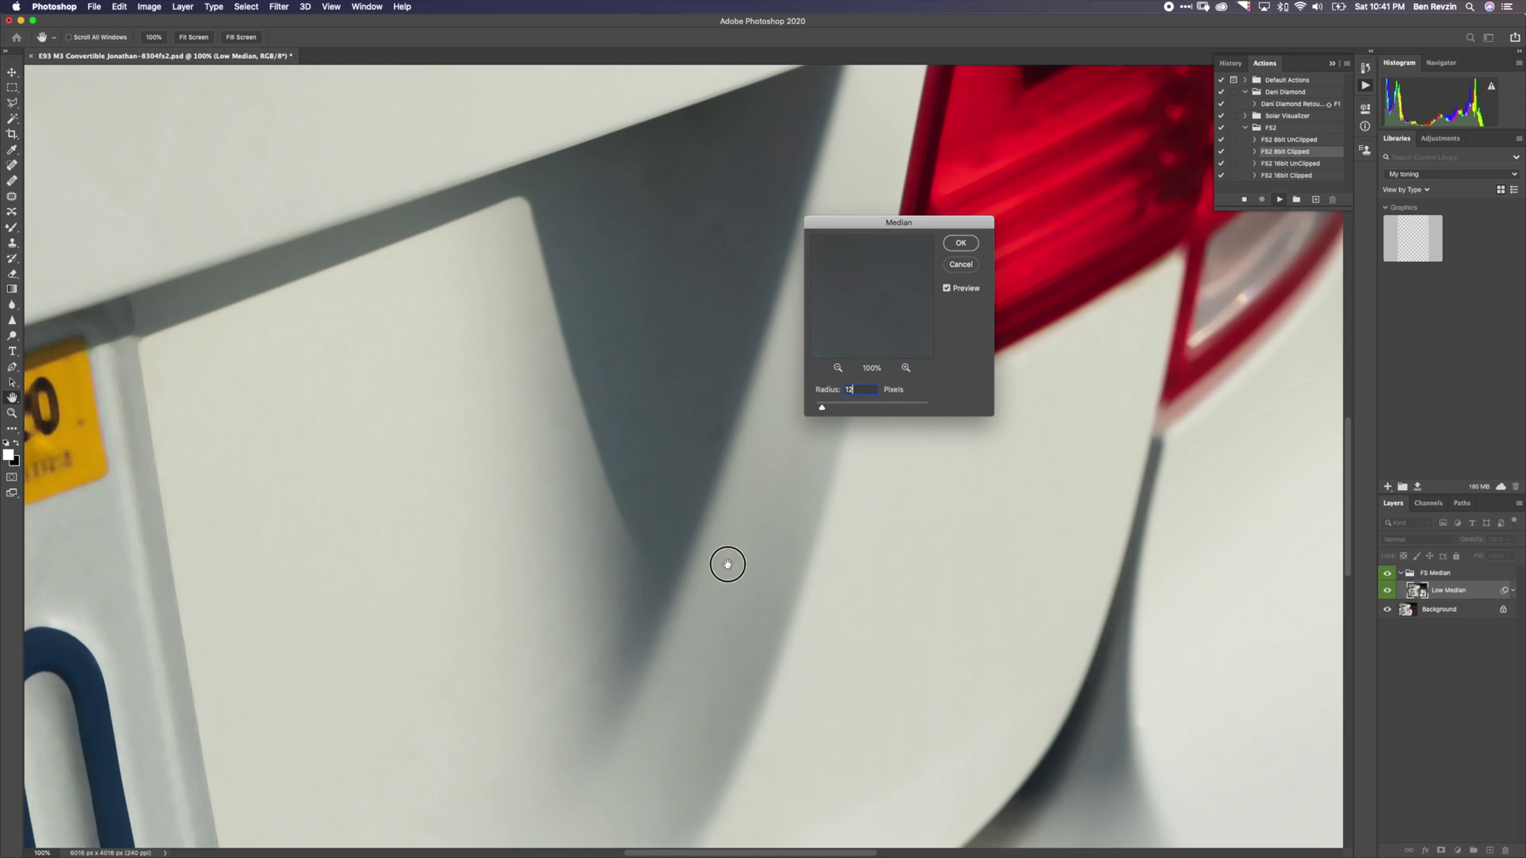
{"action": "scroll", "coordinate": [727, 564], "scroll_direction": "down", "scroll_amount": 5}
{"action": "scroll", "coordinate": [765, 615], "scroll_direction": "down", "scroll_amount": 10}
{"action": "scroll", "coordinate": [765, 616], "scroll_direction": "left", "scroll_amount": 8}
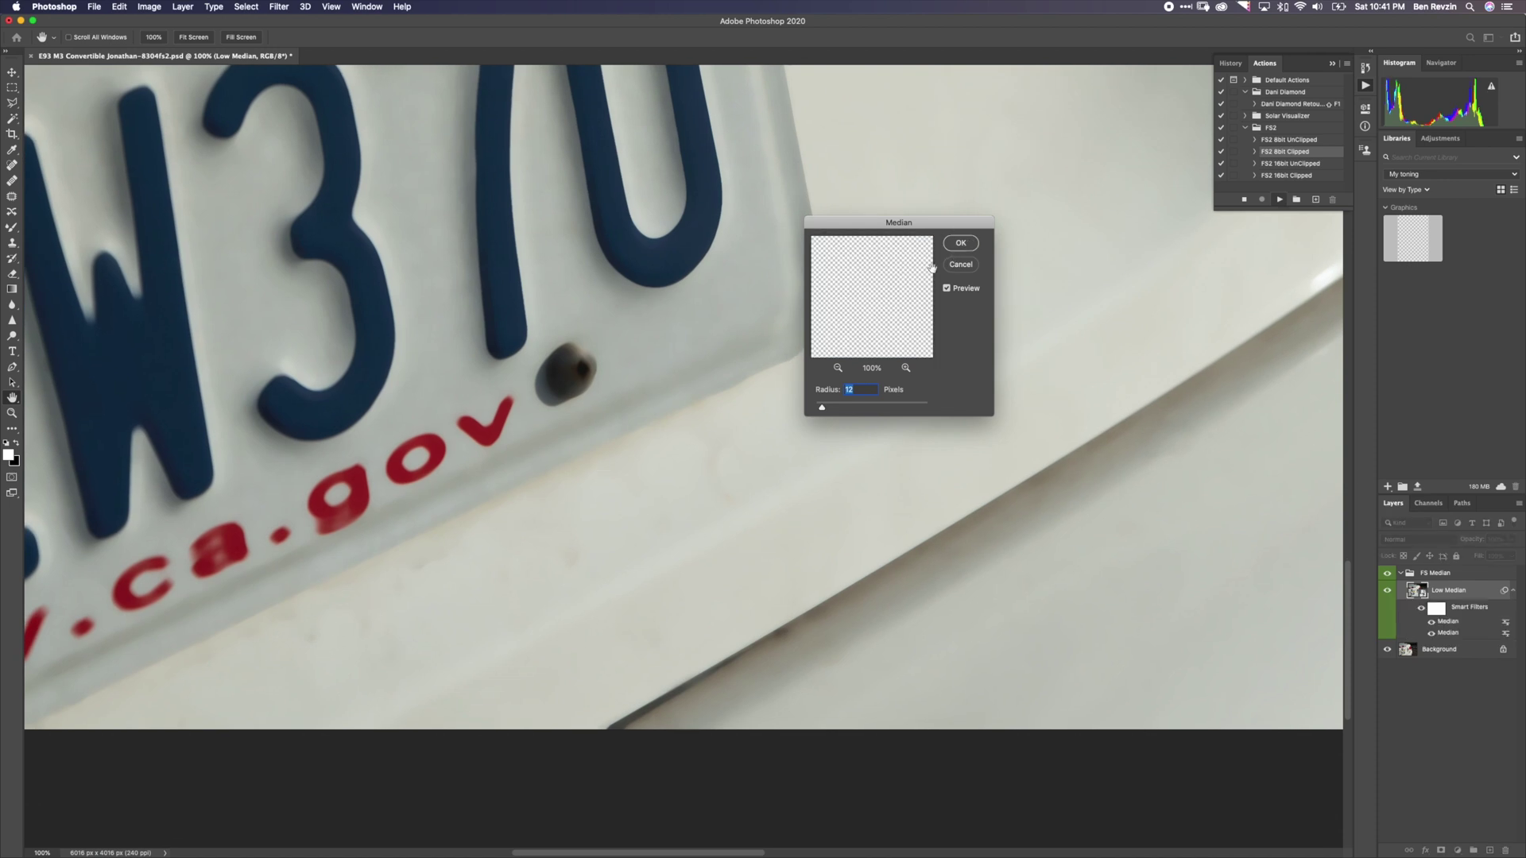
{"action": "left_click", "coordinate": [955, 245]}
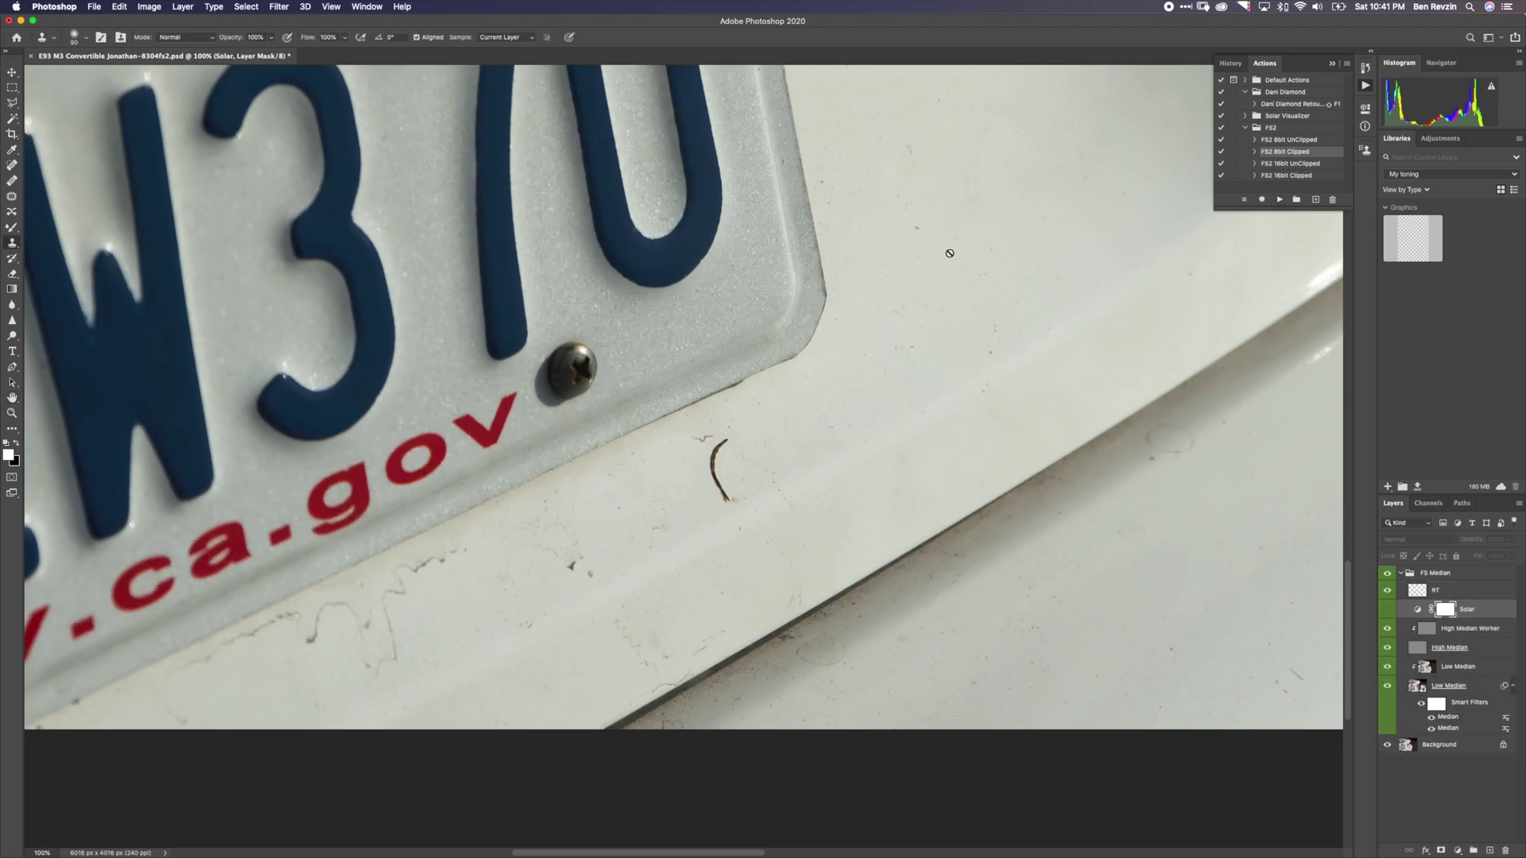
- Compare the High Median layers on and off, then hide Low Median to show only texture
{"action": "key", "text": "super+minus"}
{"action": "key", "text": "super+minus"}
{"action": "key", "text": "super+minus"}
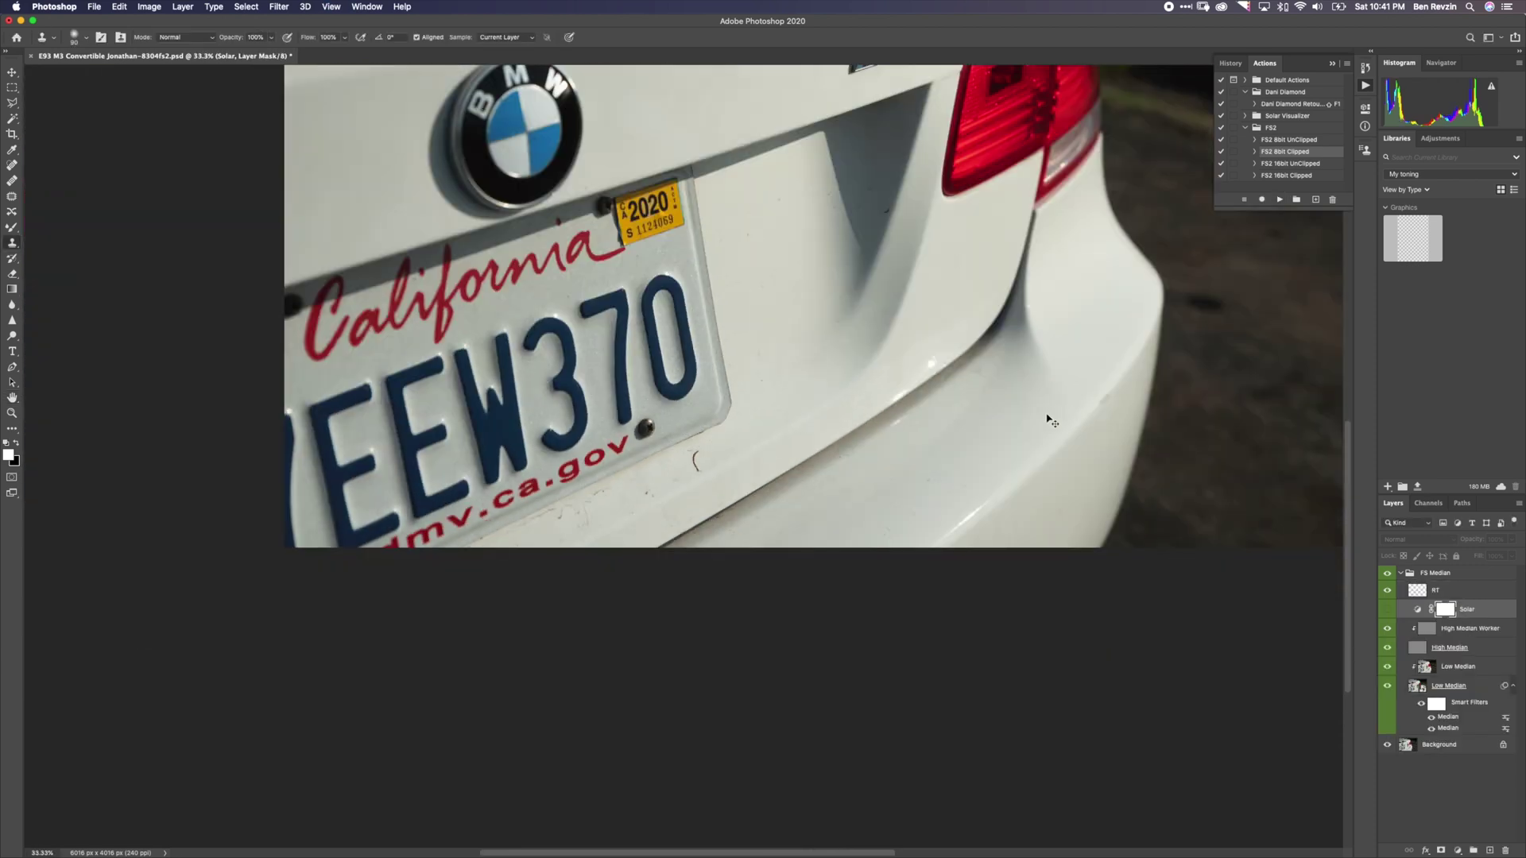
{"action": "scroll", "coordinate": [944, 436], "scroll_direction": "up", "scroll_amount": 5}
{"action": "scroll", "coordinate": [943, 436], "scroll_direction": "right", "scroll_amount": 3}
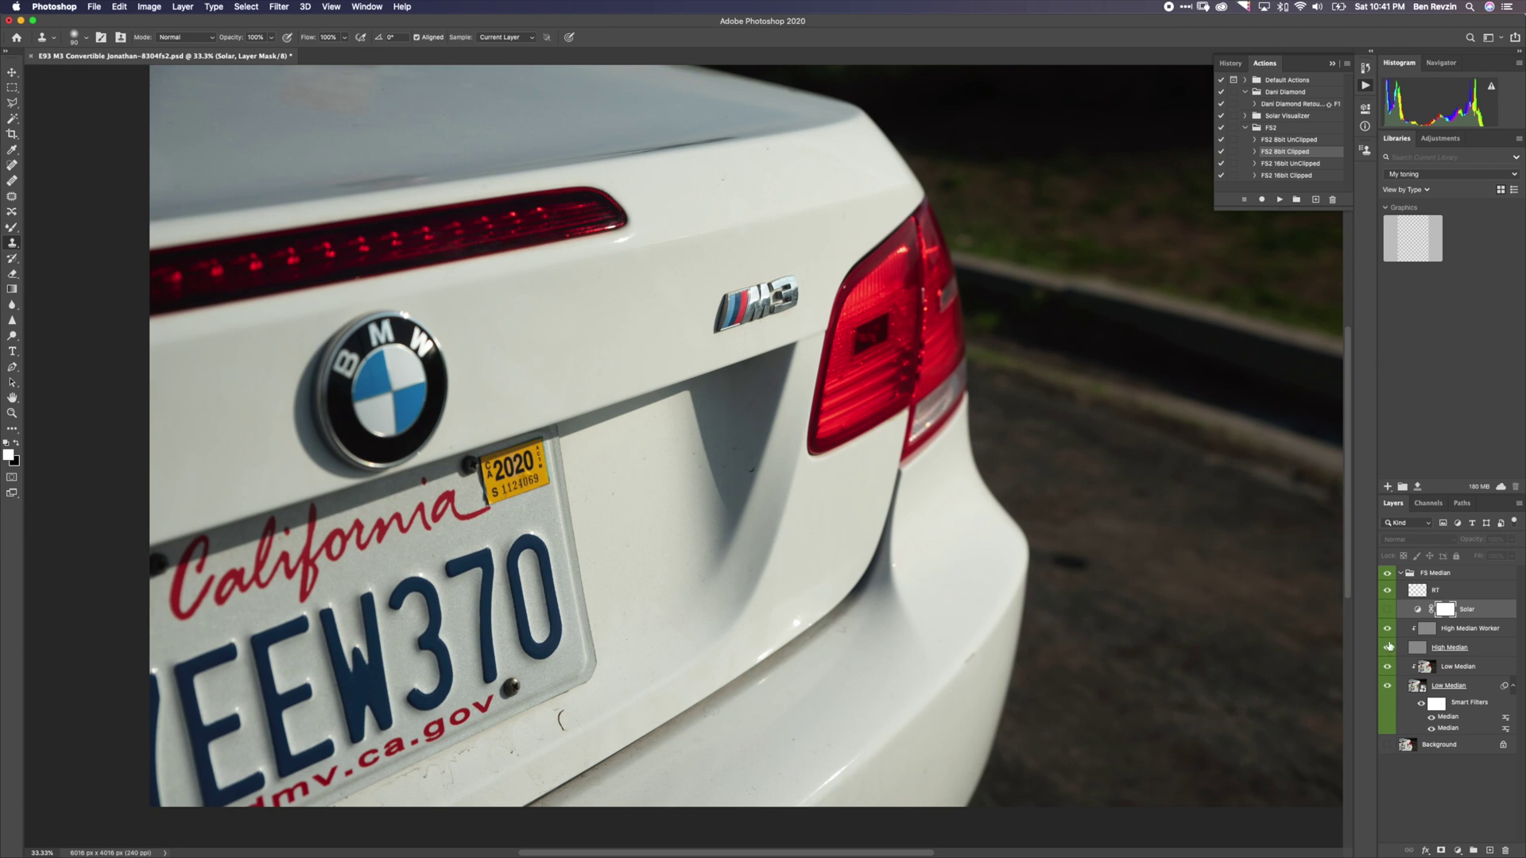
{"action": "left_click_drag", "start_coordinate": [1388, 636], "coordinate": [1389, 650]}
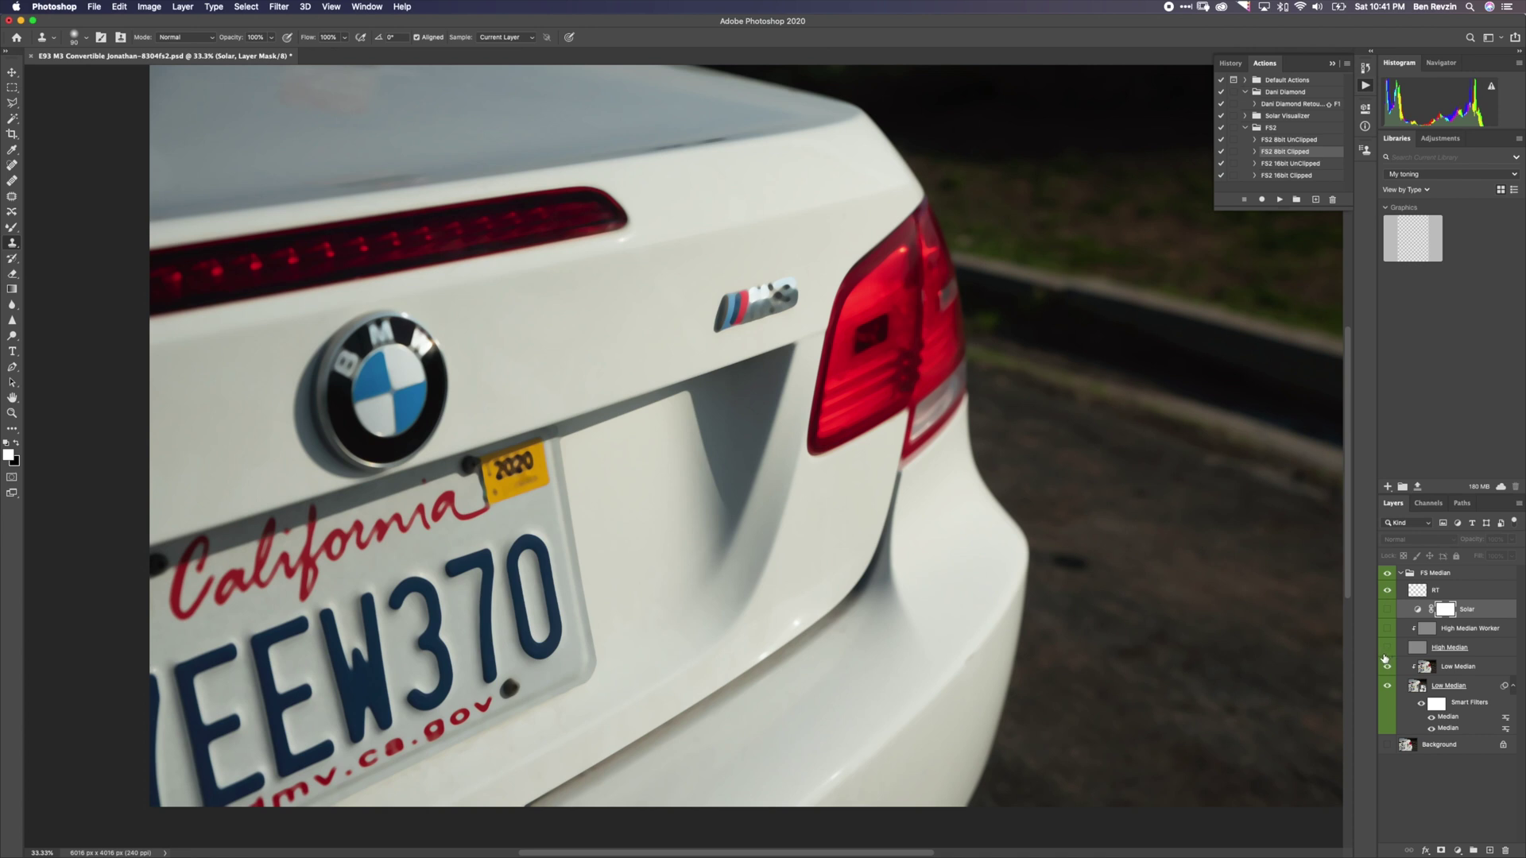
{"action": "left_click", "coordinate": [1388, 629]}
{"action": "left_click", "coordinate": [1392, 632]}
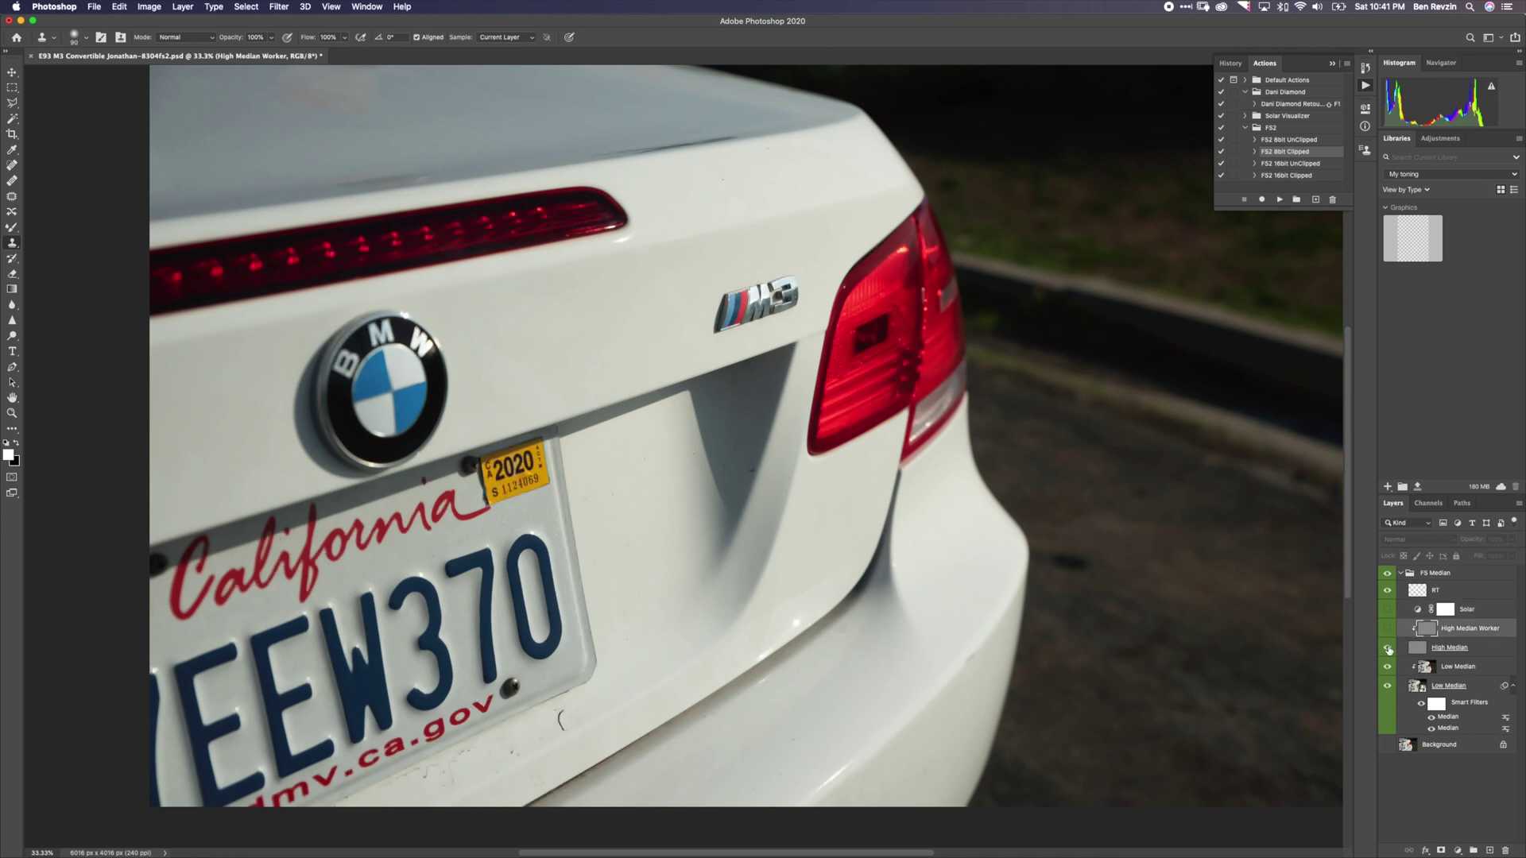
{"action": "left_click", "coordinate": [1389, 632]}
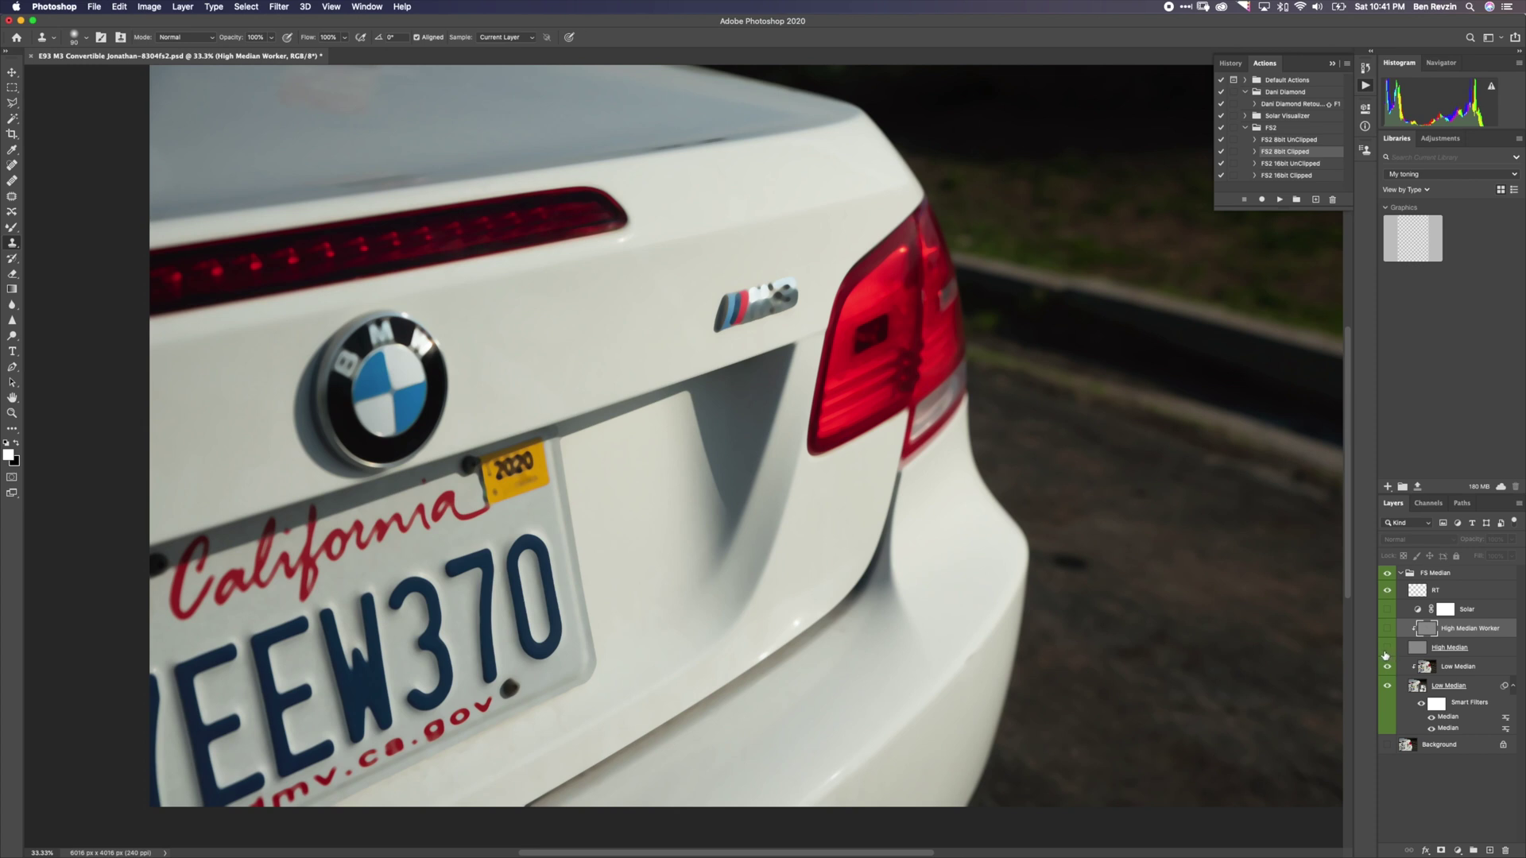
{"action": "key", "text": "super+comma"}
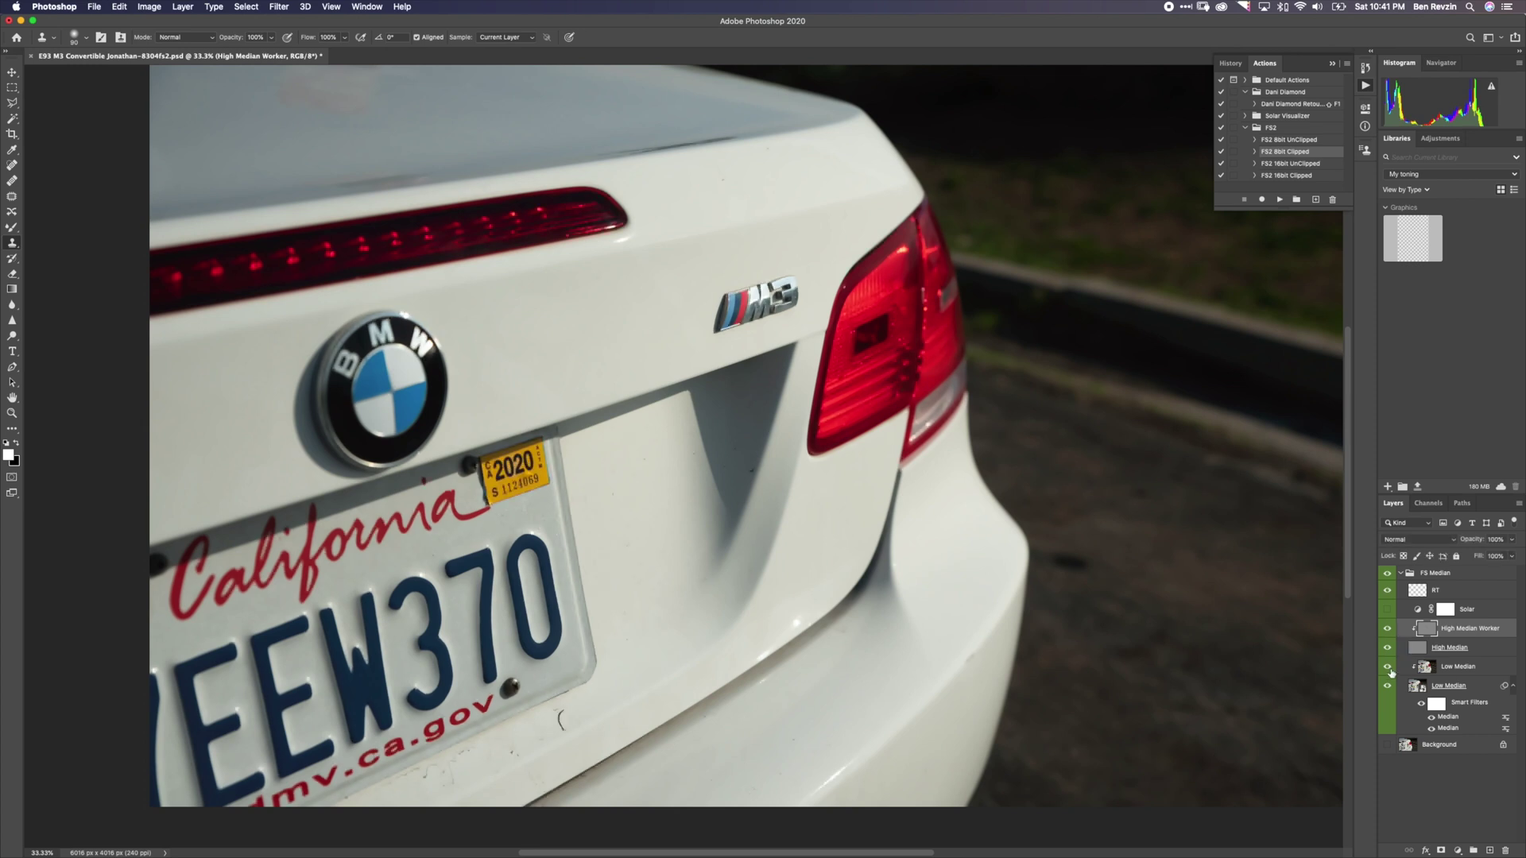
{"action": "left_click", "coordinate": [1388, 686]}
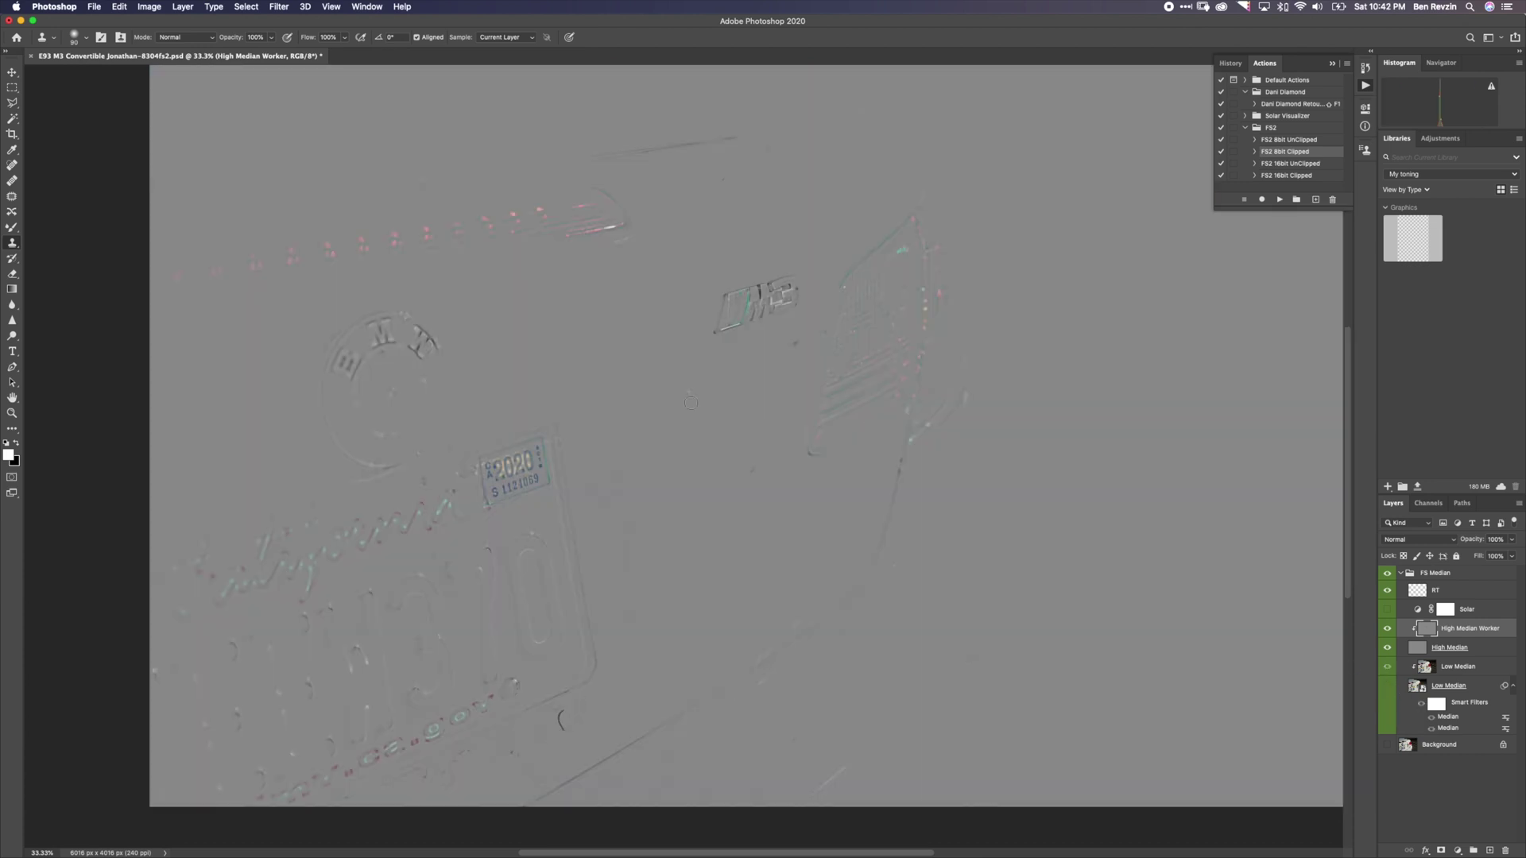
- Show Low Median, shift High Median Worker to reveal the offset, then enable the Solar layer
{"action": "left_click", "coordinate": [1388, 691]}
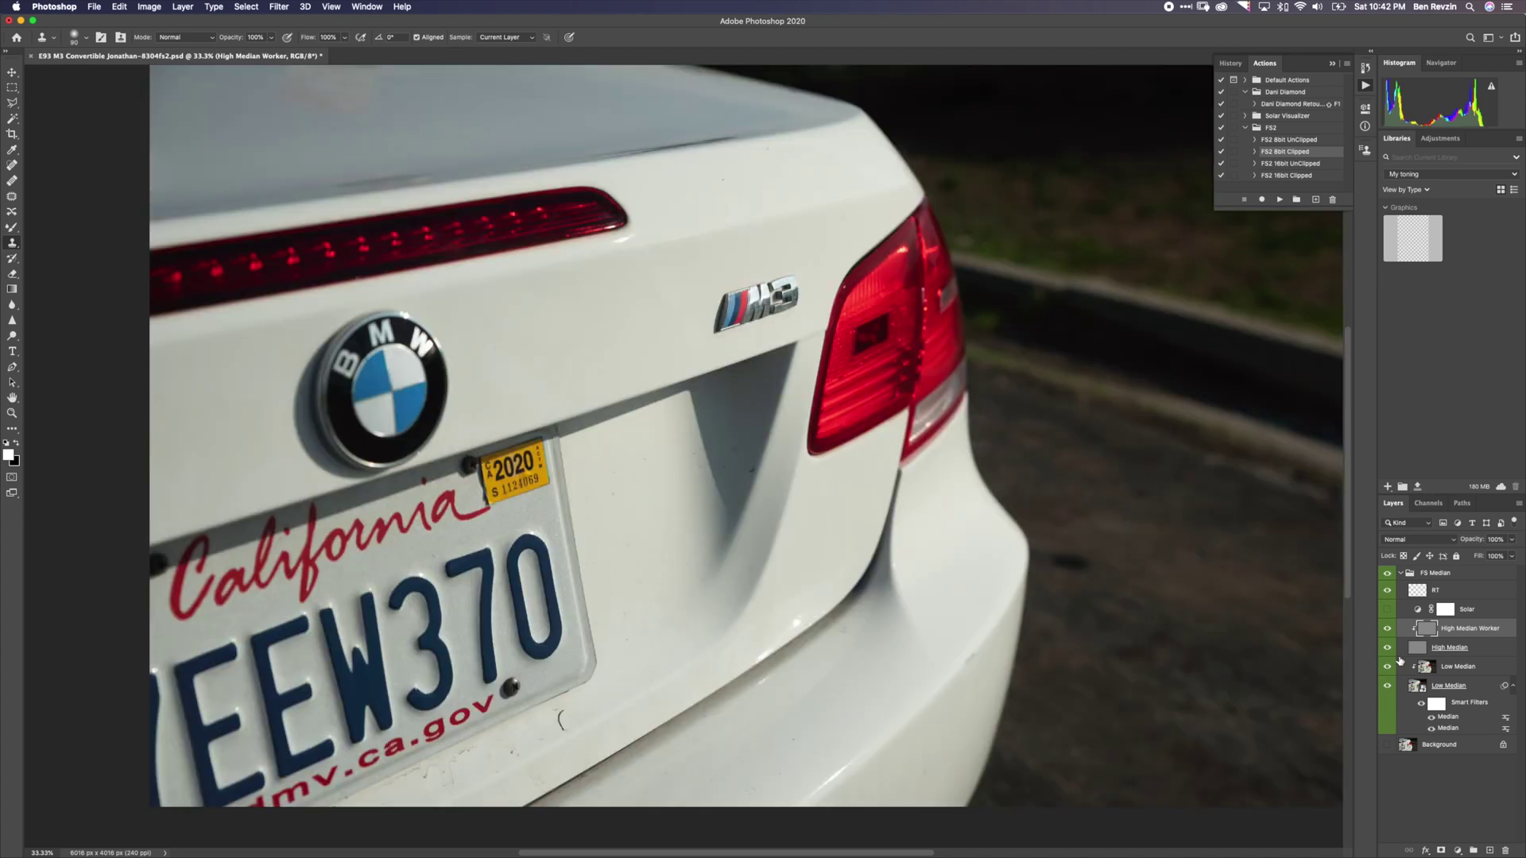
{"action": "key", "text": "v"}
{"action": "left_click_drag", "start_coordinate": [691, 617], "coordinate": [840, 609]}
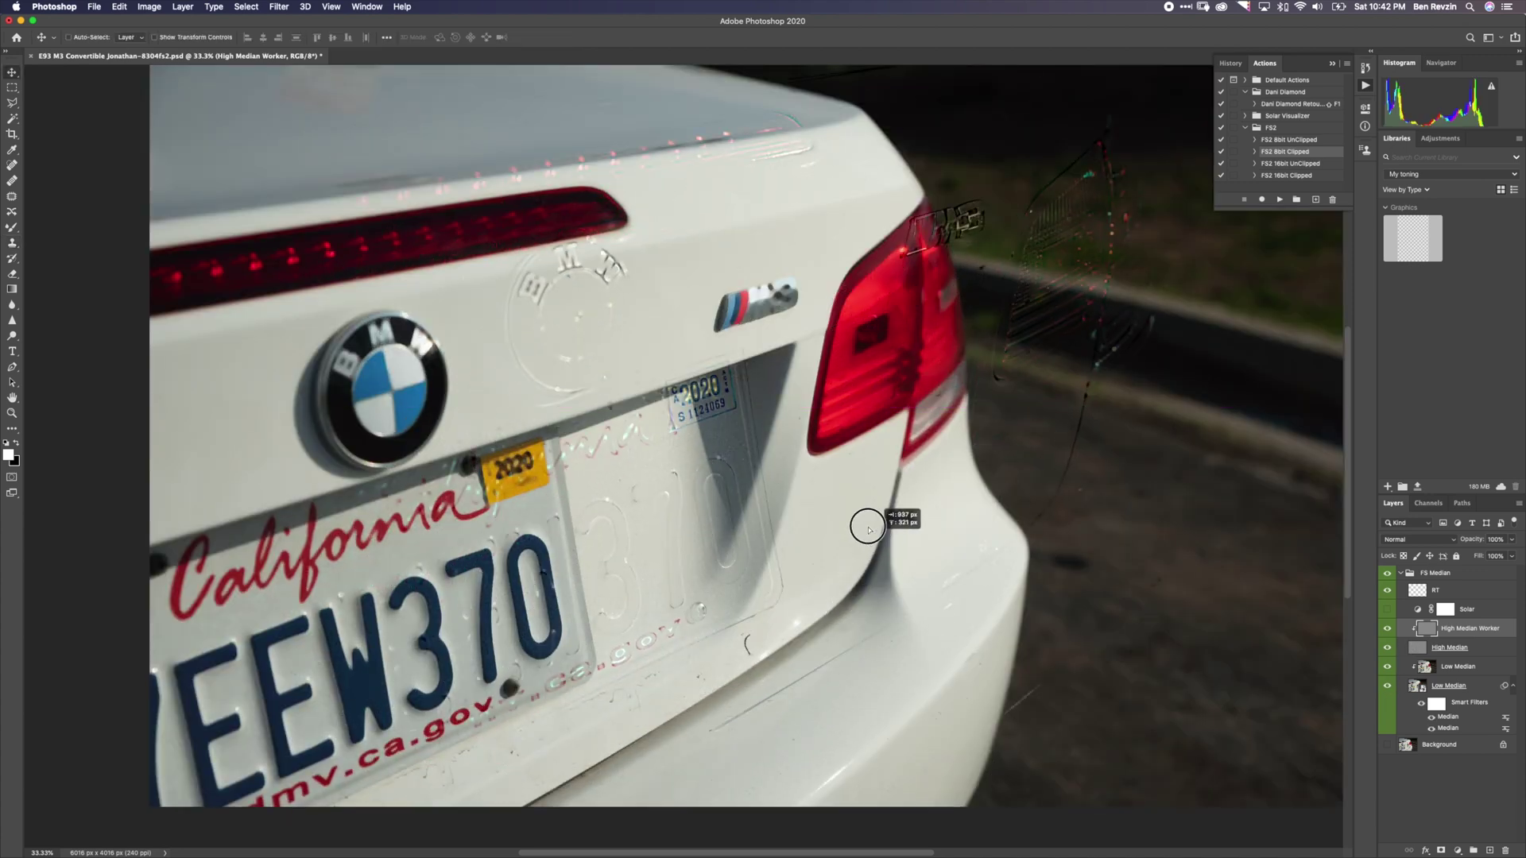
{"action": "left_click_drag", "start_coordinate": [869, 528], "coordinate": [732, 679]}
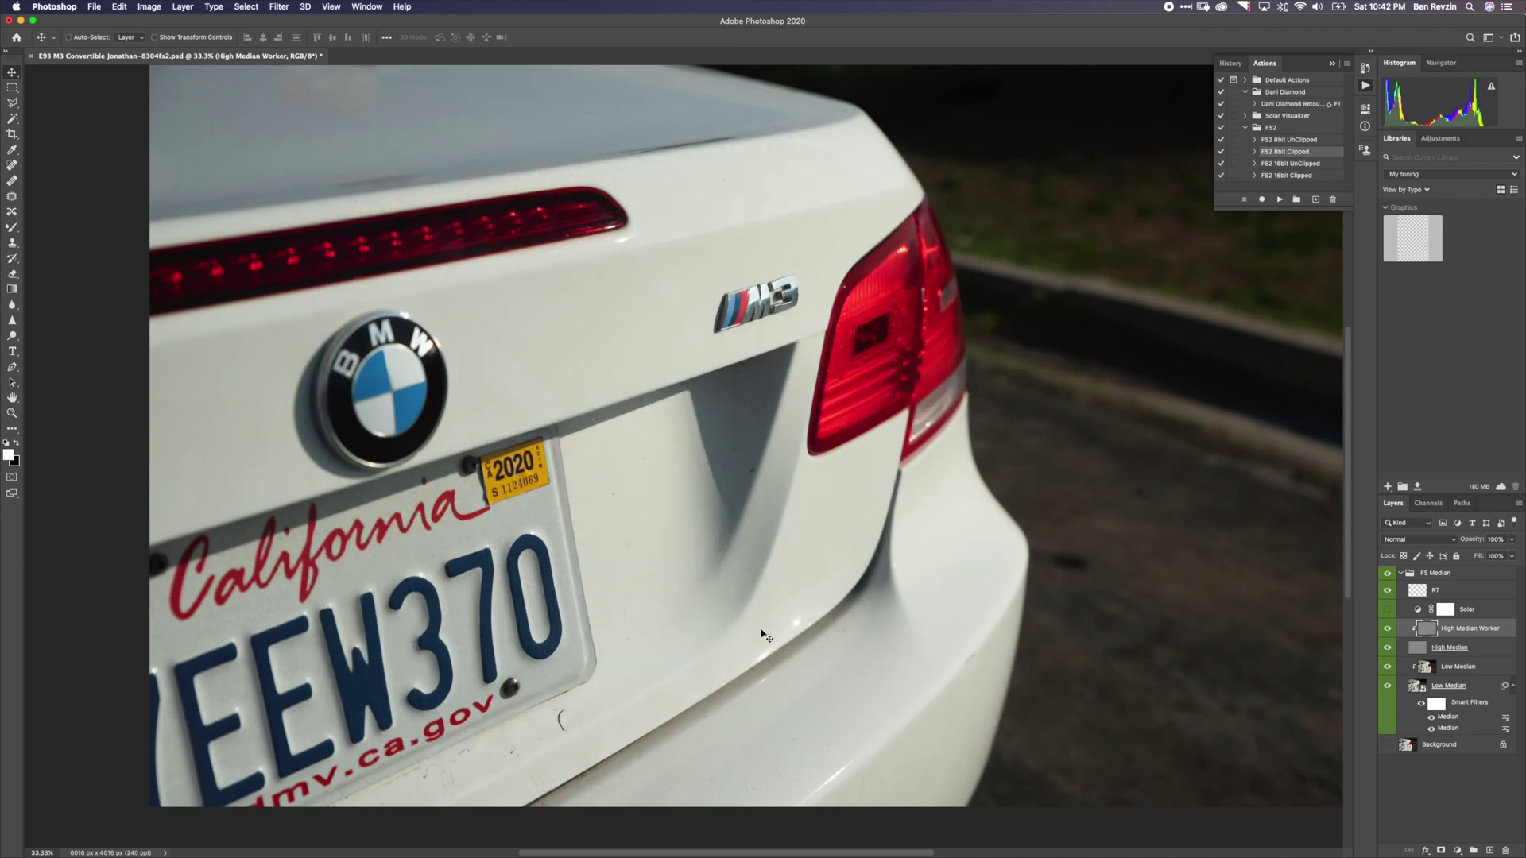
{"action": "left_click", "coordinate": [1389, 610]}
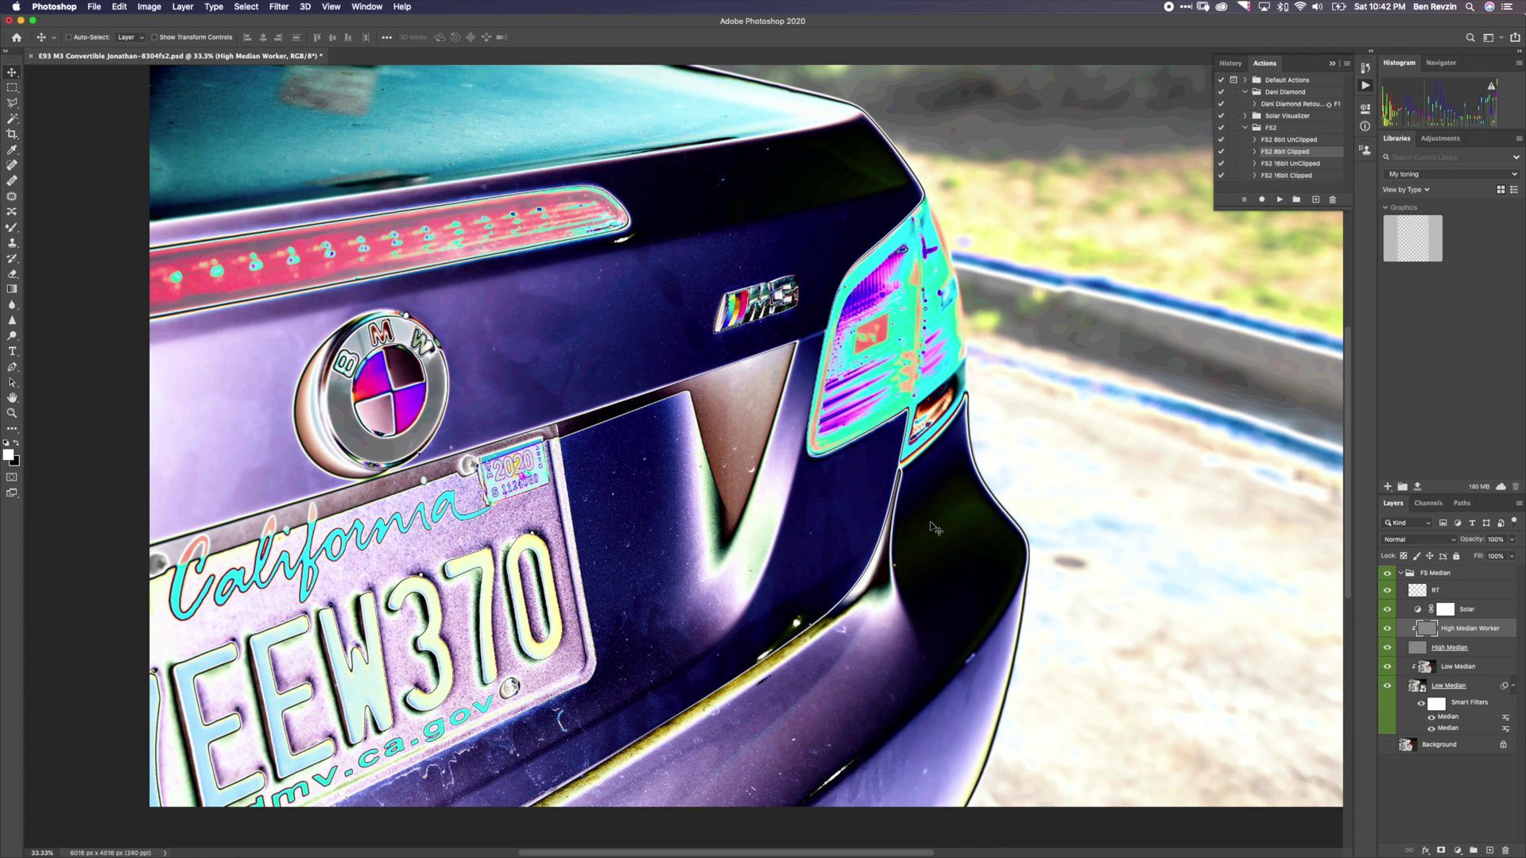
- With Low Median hidden, Clone Stamp the dark marks below the plate, then restore Low Median and hide Solar
{"action": "left_click", "coordinate": [1388, 687]}
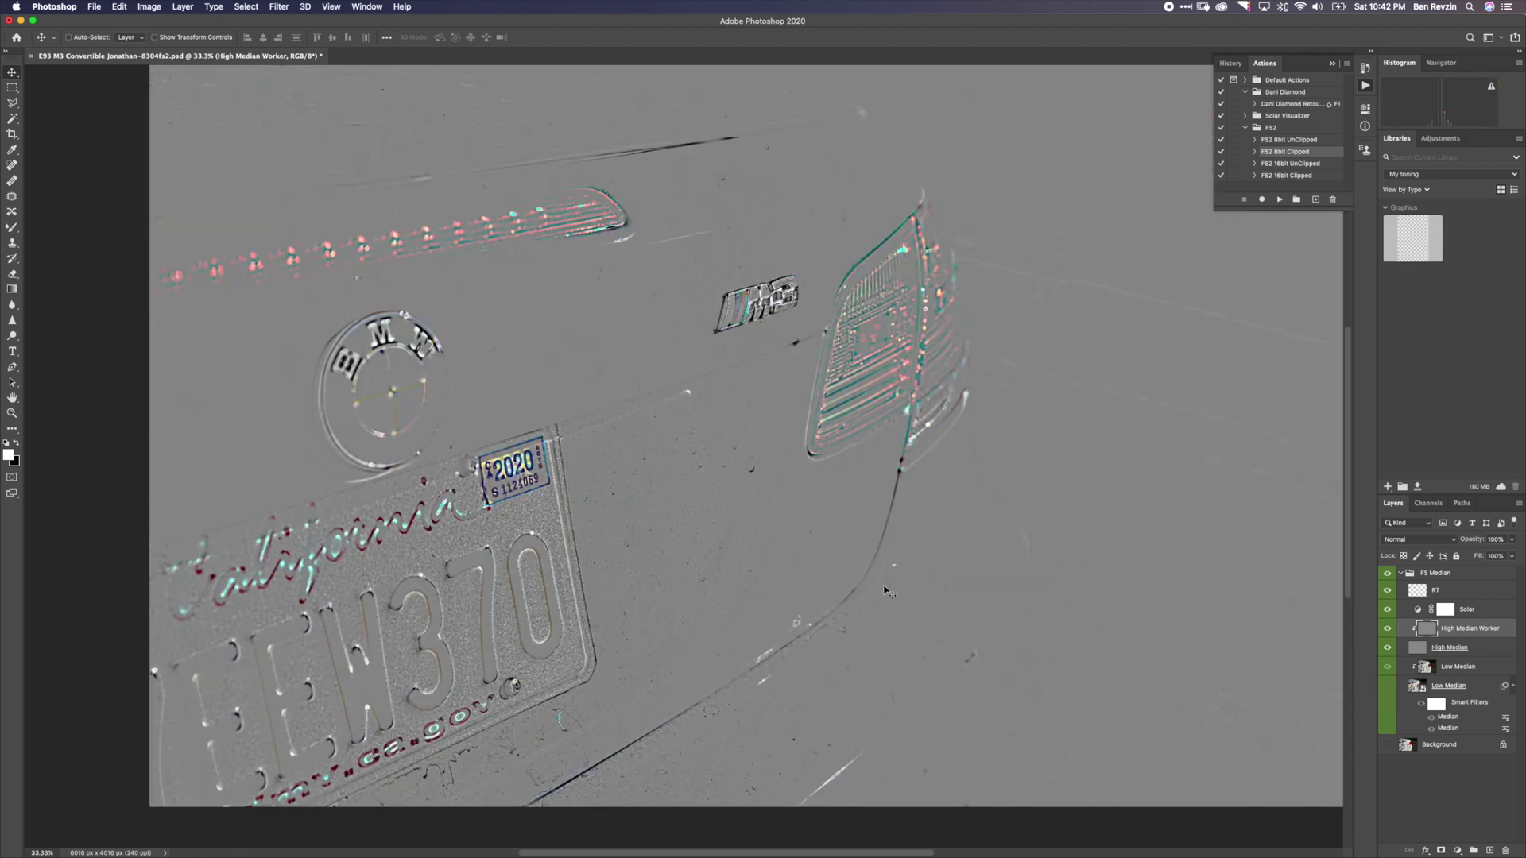
{"action": "key", "text": "s"}
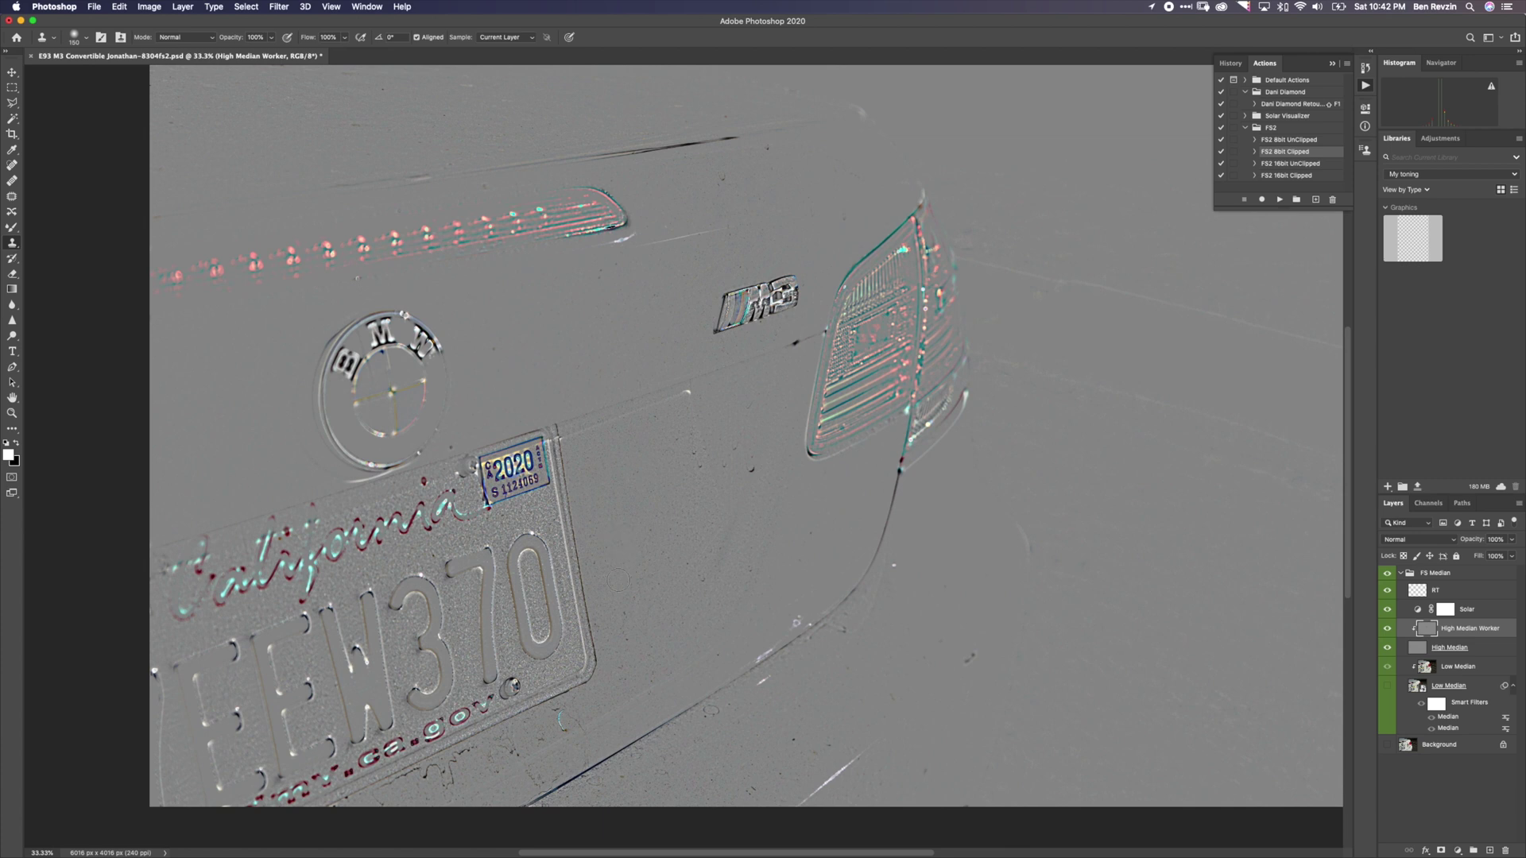
{"action": "mouse_move", "coordinate": [555, 720]}
{"action": "left_mouse_down"}
{"action": "mouse_move", "coordinate": [596, 700]}
{"action": "mouse_move", "coordinate": [575, 711]}
{"action": "left_mouse_up"}
{"action": "left_click", "coordinate": [598, 697], "text": "alt"}
{"action": "mouse_move", "coordinate": [544, 715]}
{"action": "left_mouse_down"}
{"action": "mouse_move", "coordinate": [524, 731]}
{"action": "mouse_move", "coordinate": [573, 709]}
{"action": "left_mouse_up"}
{"action": "left_click", "coordinate": [1389, 687]}
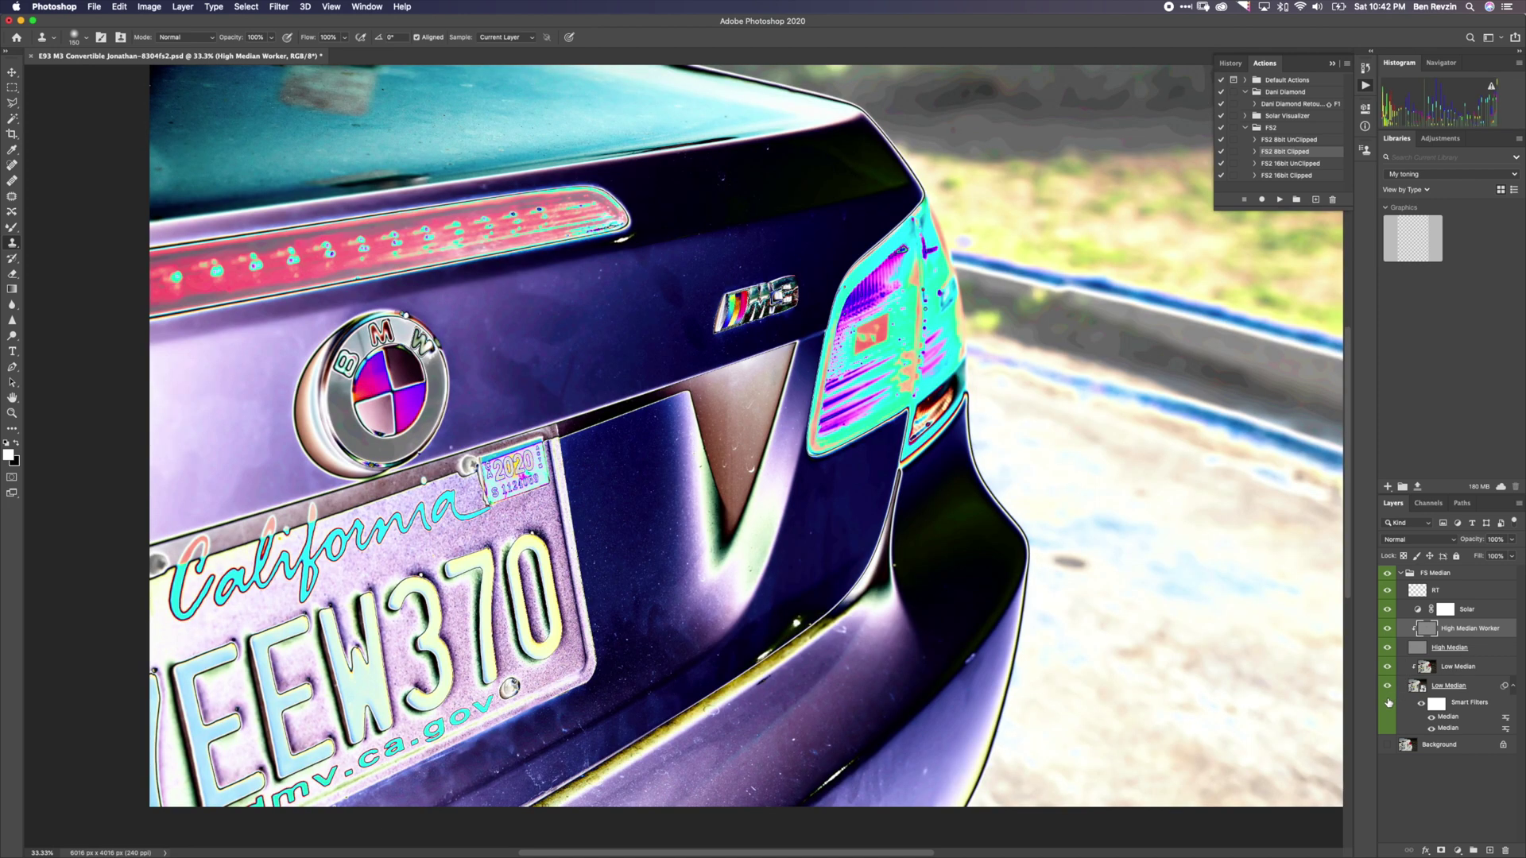
{"action": "left_click", "coordinate": [1388, 610]}
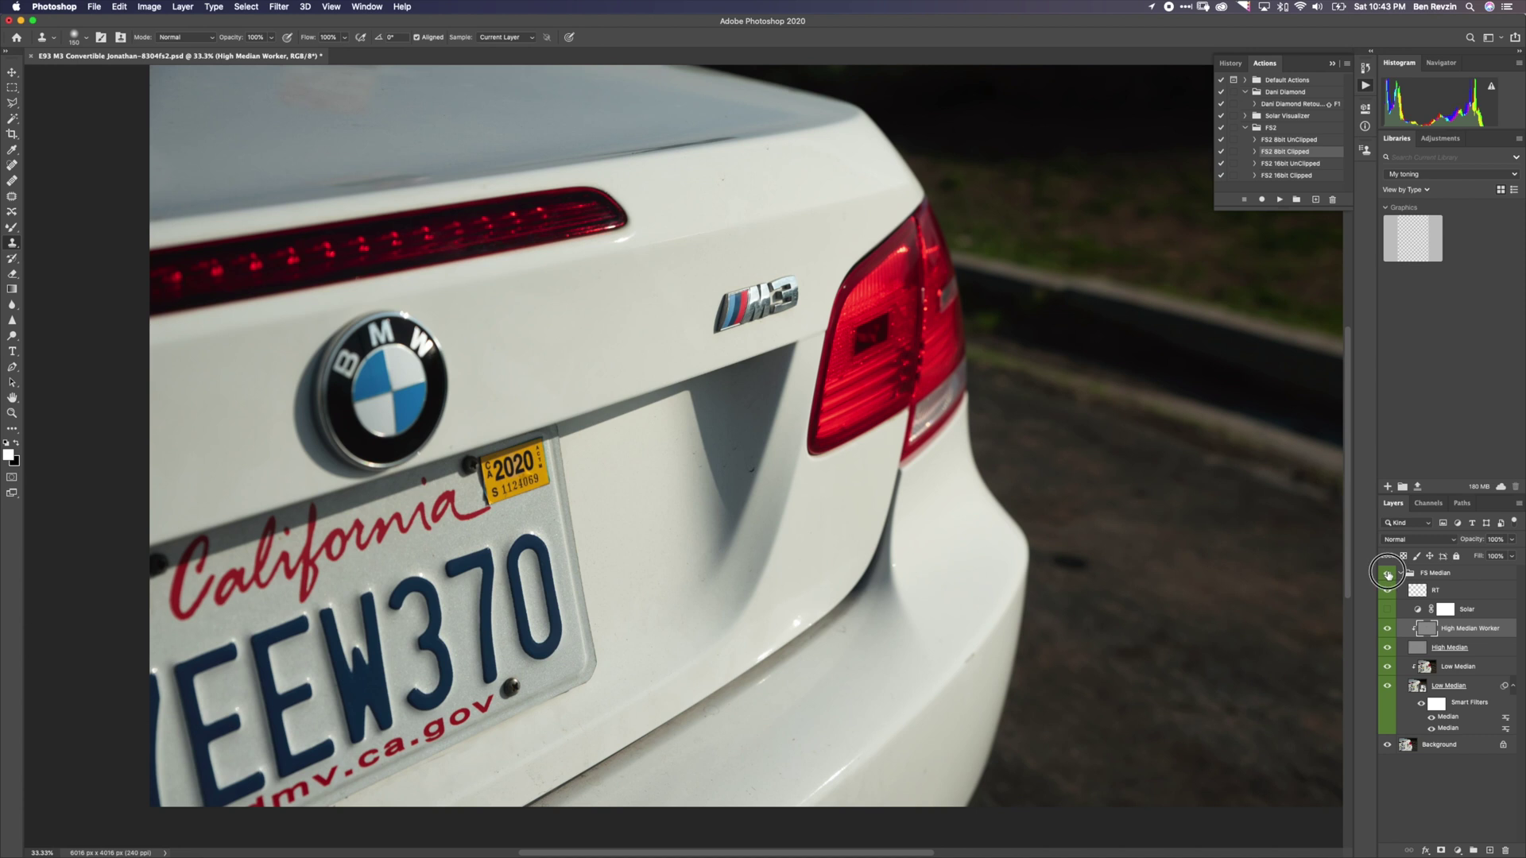
{"action": "left_click", "coordinate": [1389, 574]}
{"action": "scroll", "coordinate": [783, 482], "scroll_direction": "up", "scroll_amount": 5}
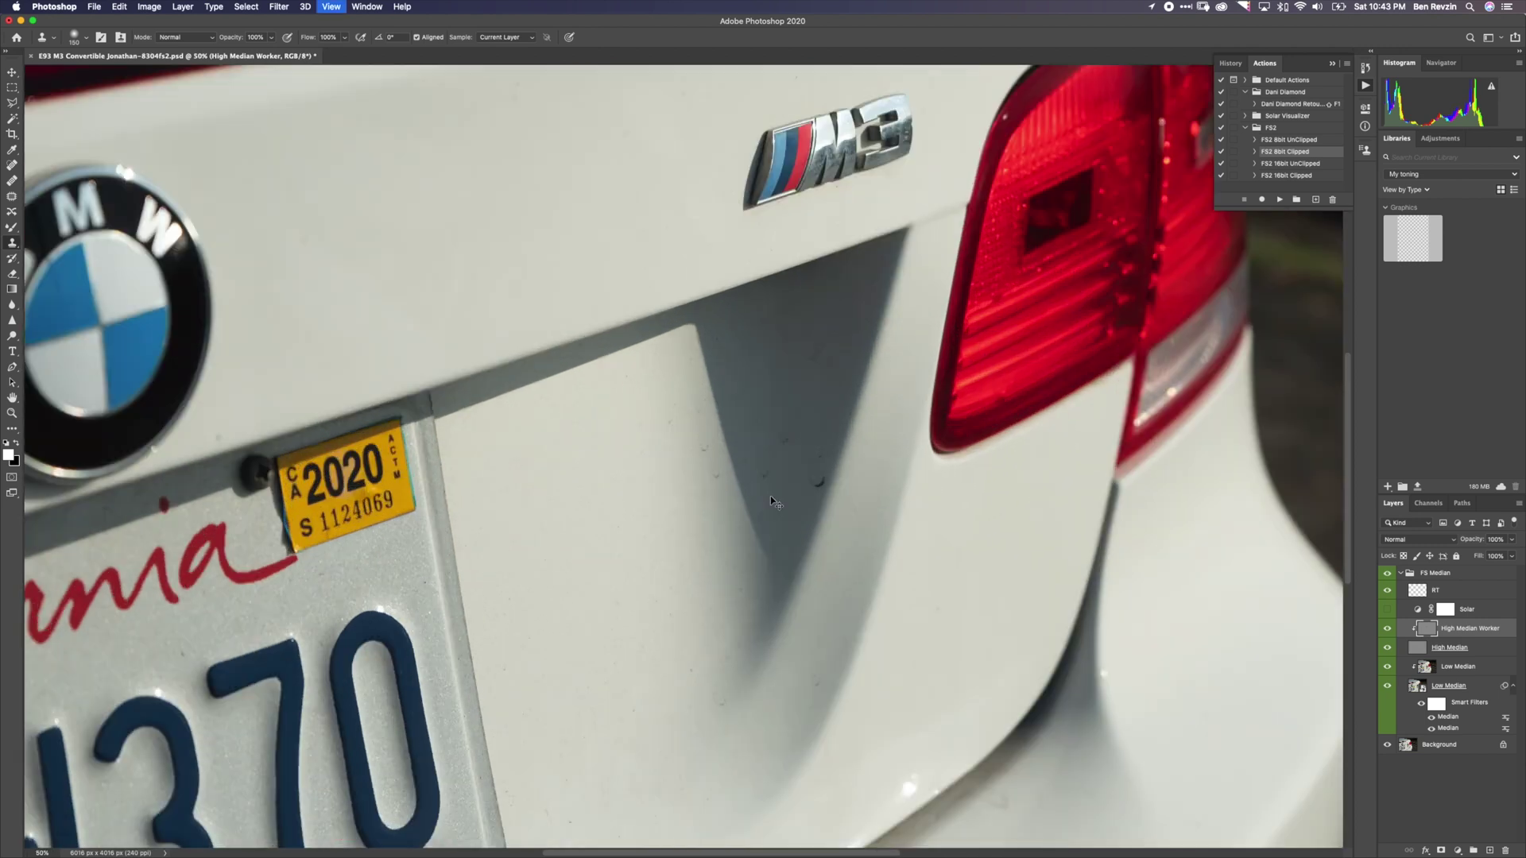
{"action": "key", "text": "b"}
{"action": "scroll", "coordinate": [790, 524], "scroll_direction": "down", "scroll_amount": 3}
{"action": "scroll", "coordinate": [789, 525], "scroll_direction": "right", "scroll_amount": 2}
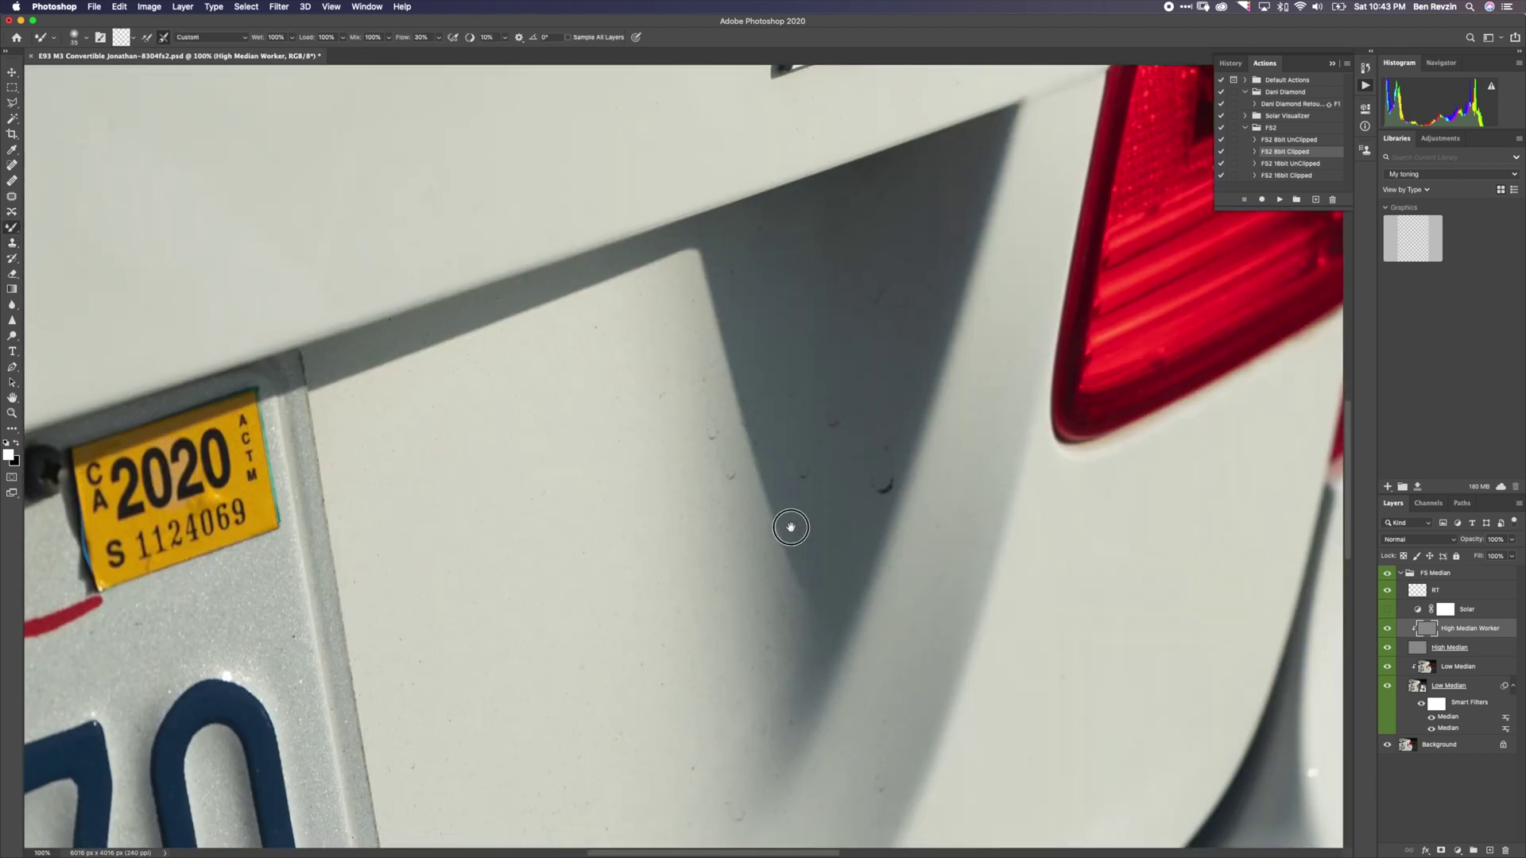
{"action": "scroll", "coordinate": [794, 533], "scroll_direction": "down", "scroll_amount": 2}
{"action": "scroll", "coordinate": [795, 532], "scroll_direction": "left", "scroll_amount": 2}
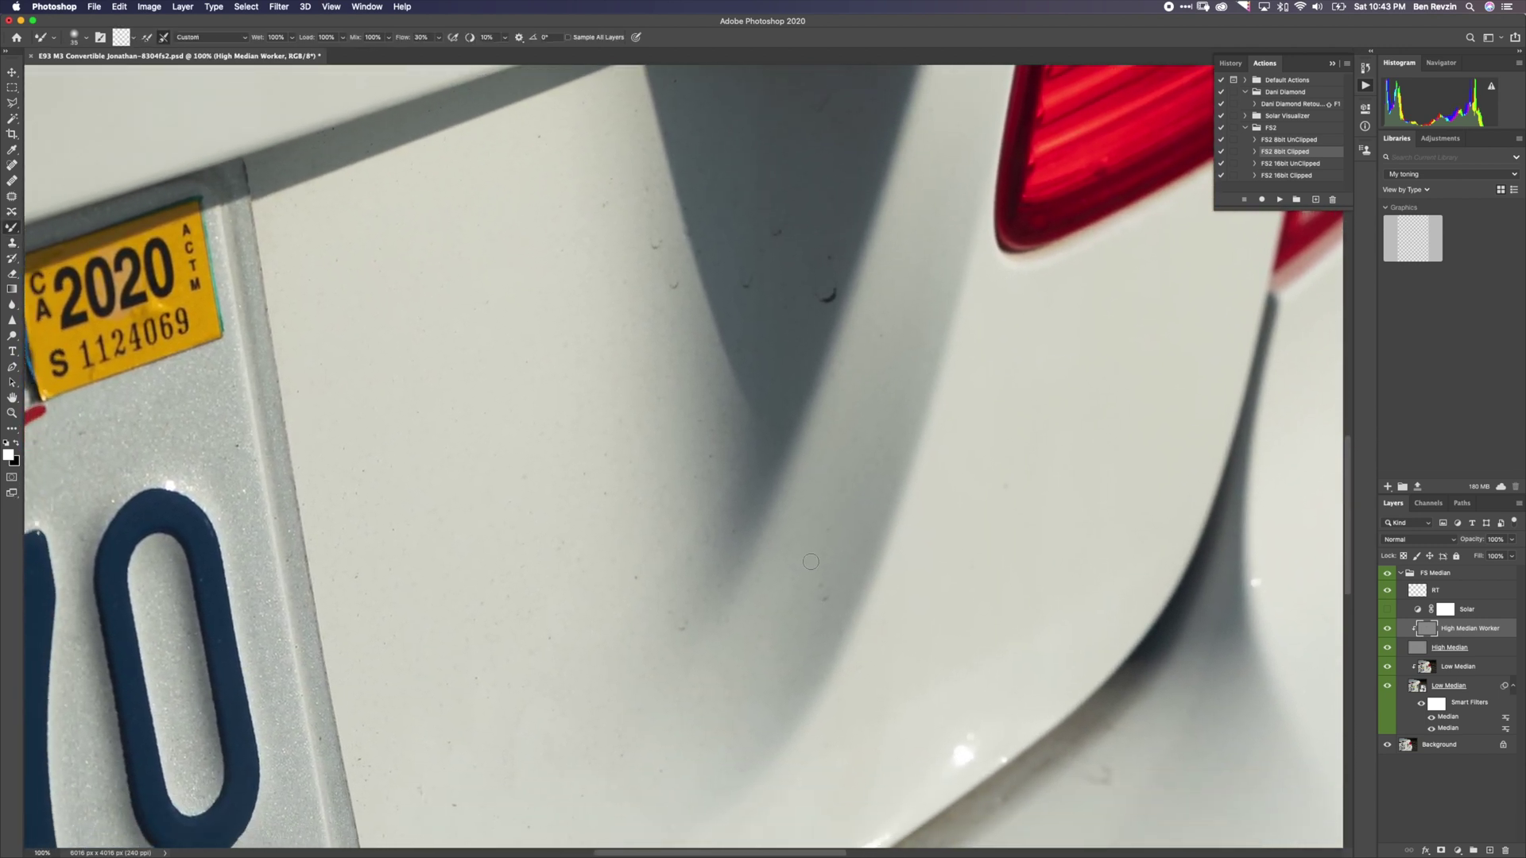
{"action": "key", "text": "super+minus"}
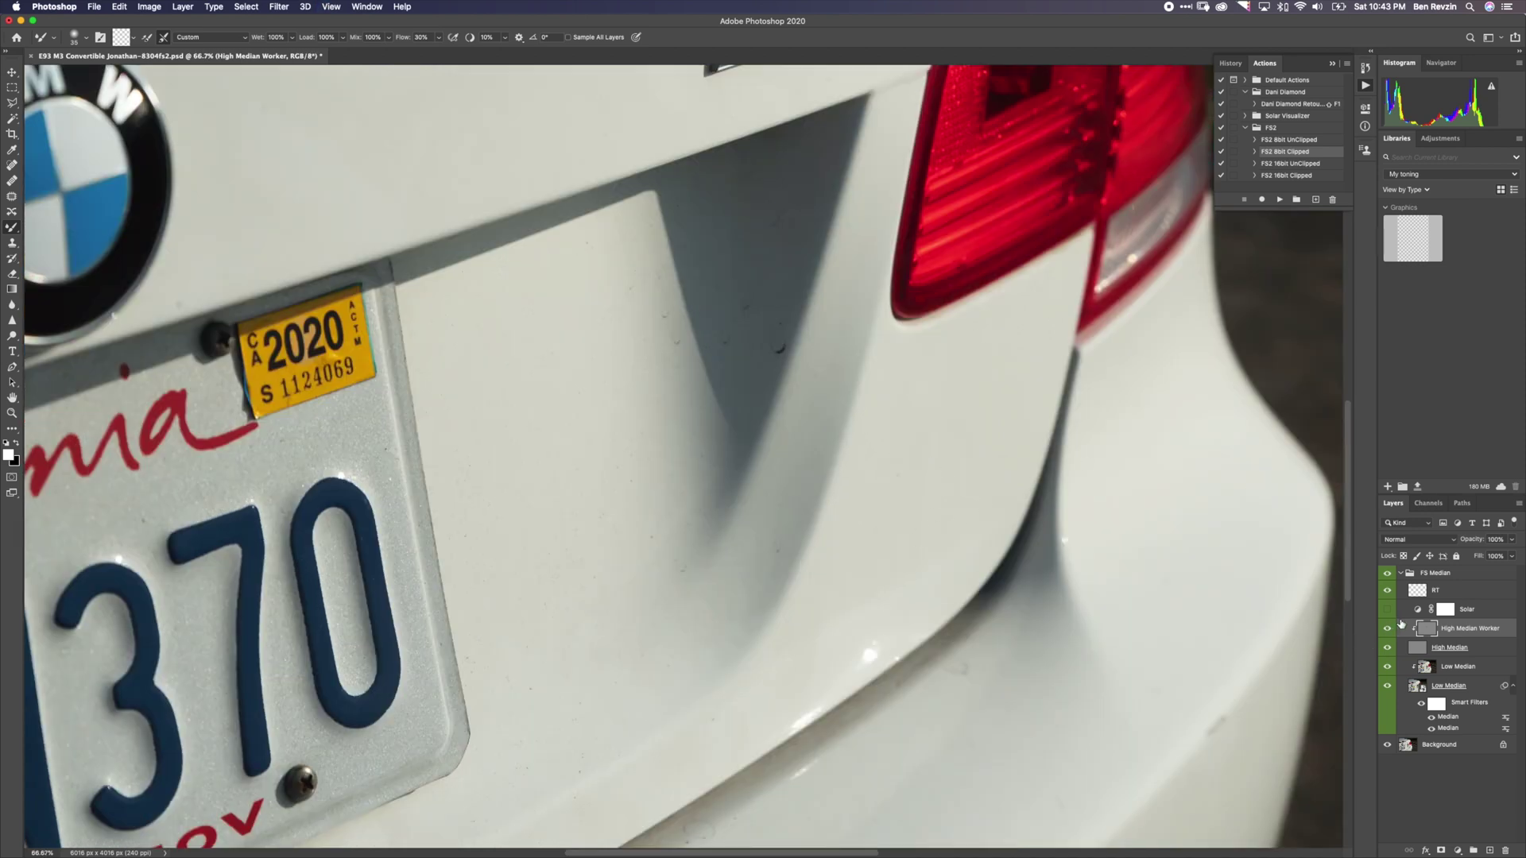
{"action": "scroll", "coordinate": [1113, 626], "scroll_direction": "down", "scroll_amount": 3}
{"action": "scroll", "coordinate": [1113, 626], "scroll_direction": "left", "scroll_amount": 1}
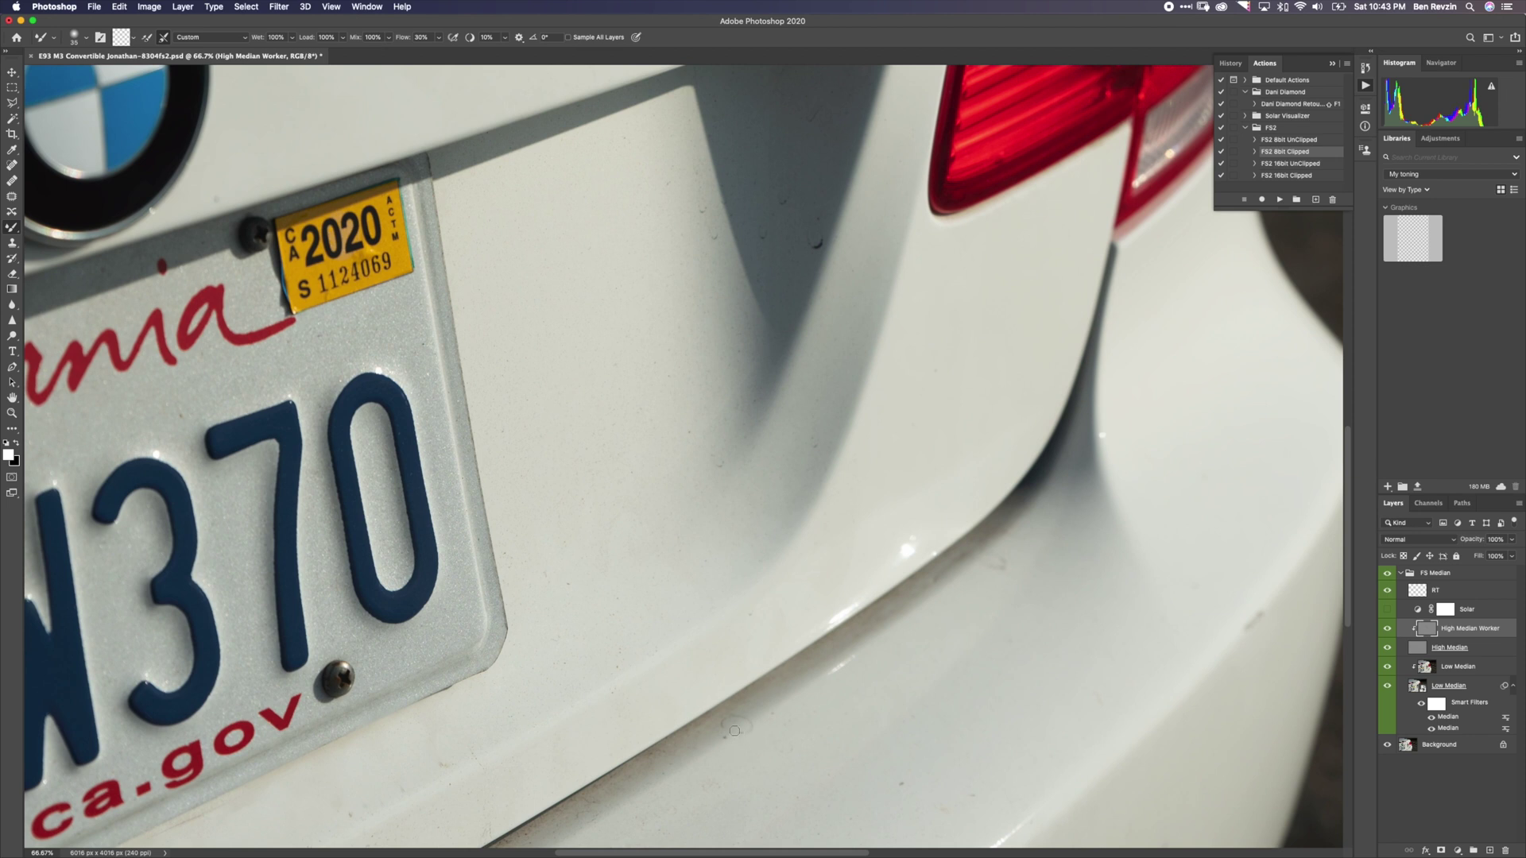
{"action": "scroll", "coordinate": [732, 724], "scroll_direction": "down", "scroll_amount": 3}
{"action": "scroll", "coordinate": [732, 724], "scroll_direction": "right", "scroll_amount": 2}
{"action": "key", "text": "super+plus"}
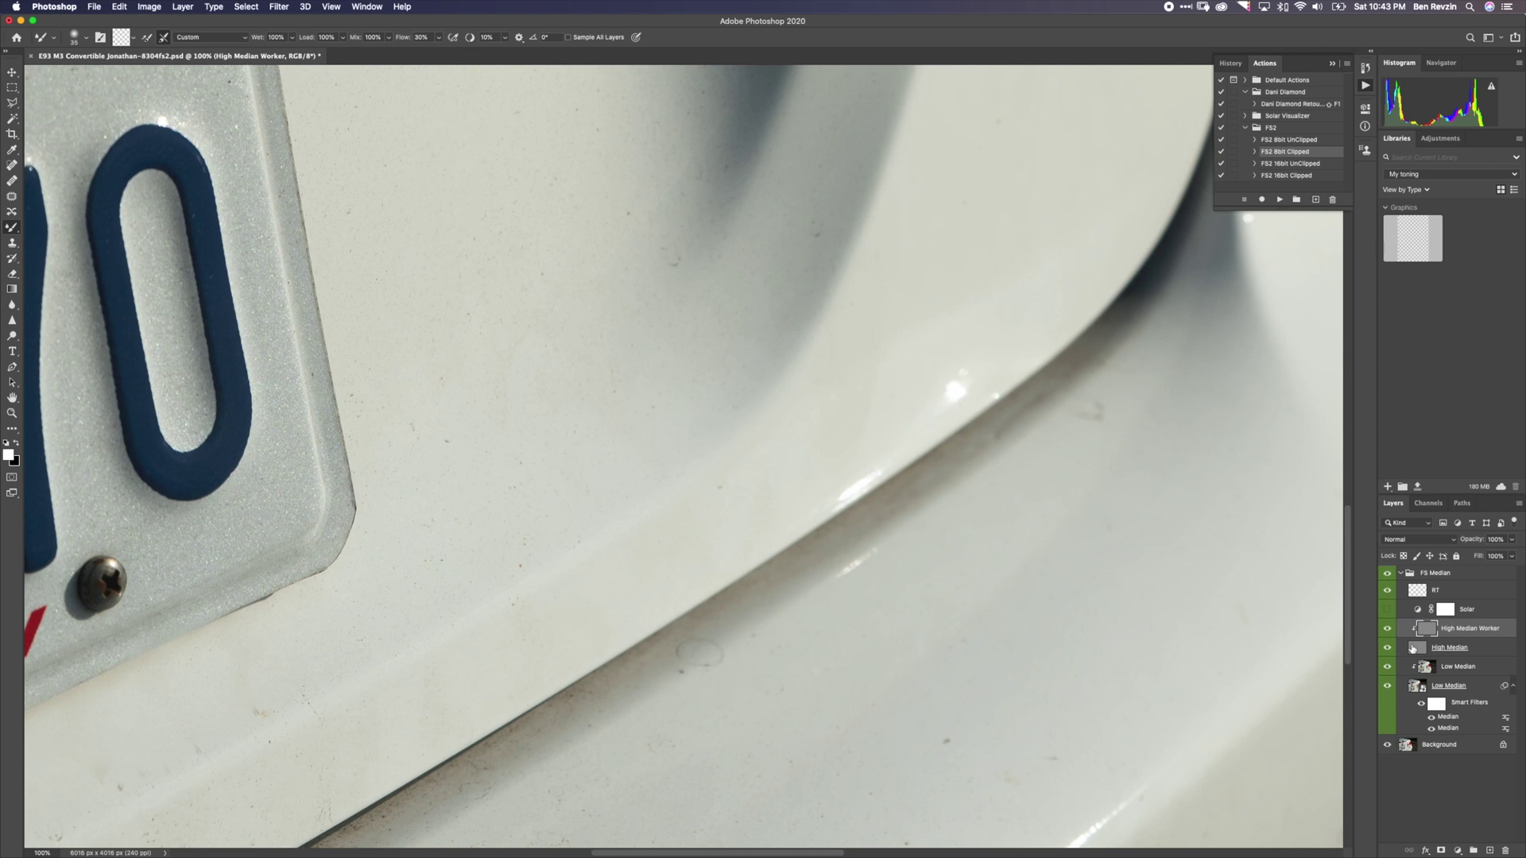
- Clone away the small blemishes on the trunk edge with a 40-pixel brush
{"action": "key", "text": "s"}
{"action": "left_click", "coordinate": [739, 657], "text": "alt"}
{"action": "left_click", "coordinate": [709, 663]}
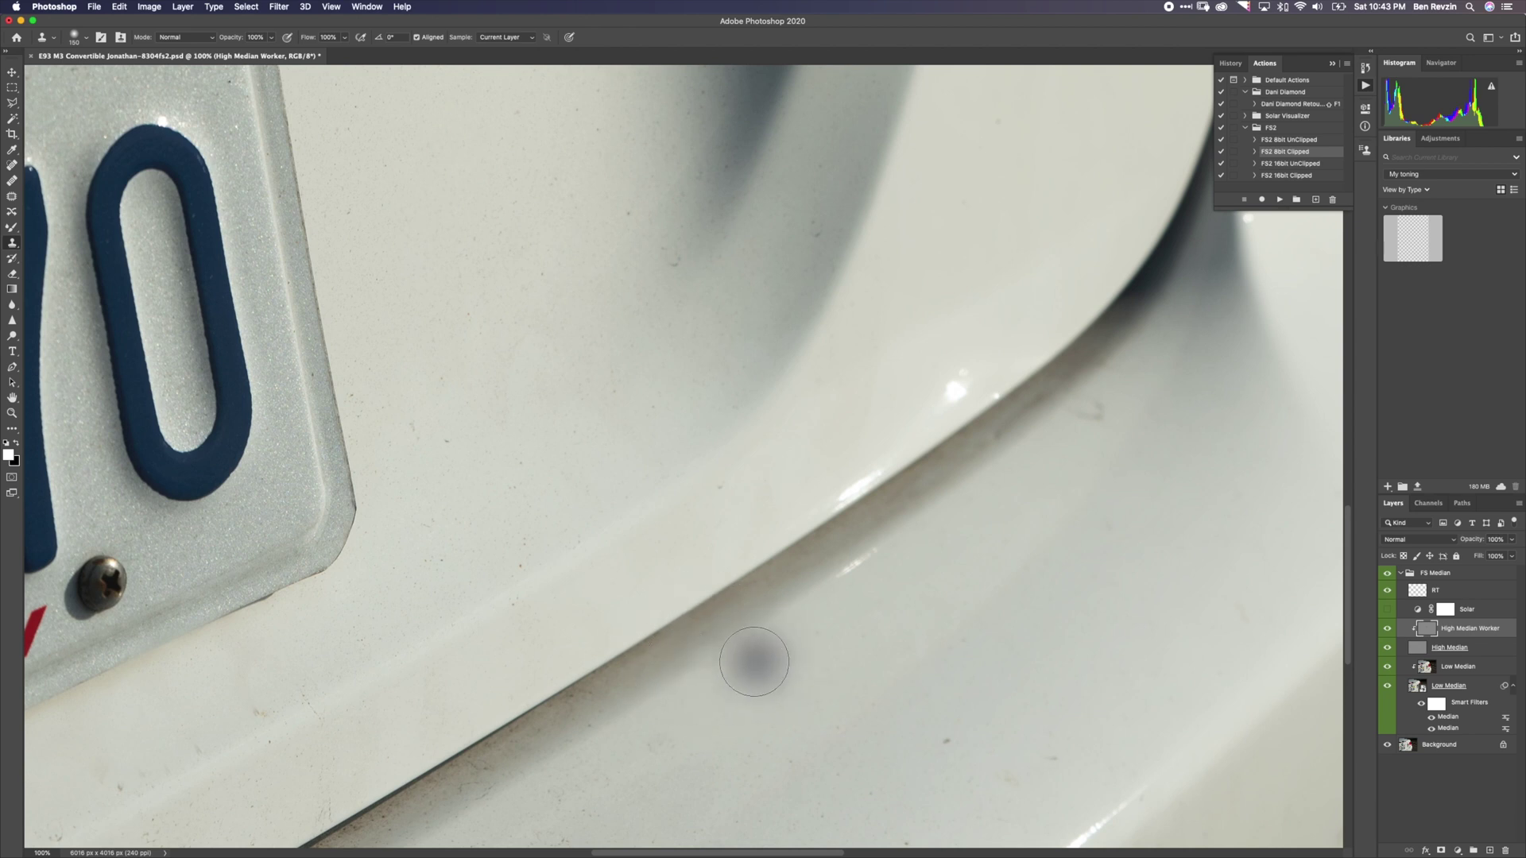
{"action": "key", "text": "bracketleft"}
{"action": "key", "text": "bracketleft"}
{"action": "key", "text": "bracketleft"}
{"action": "key", "text": "bracketleft"}
{"action": "key", "text": "bracketleft"}
{"action": "key", "text": "bracketleft"}
{"action": "key", "text": "bracketleft"}
{"action": "key", "text": "bracketleft"}
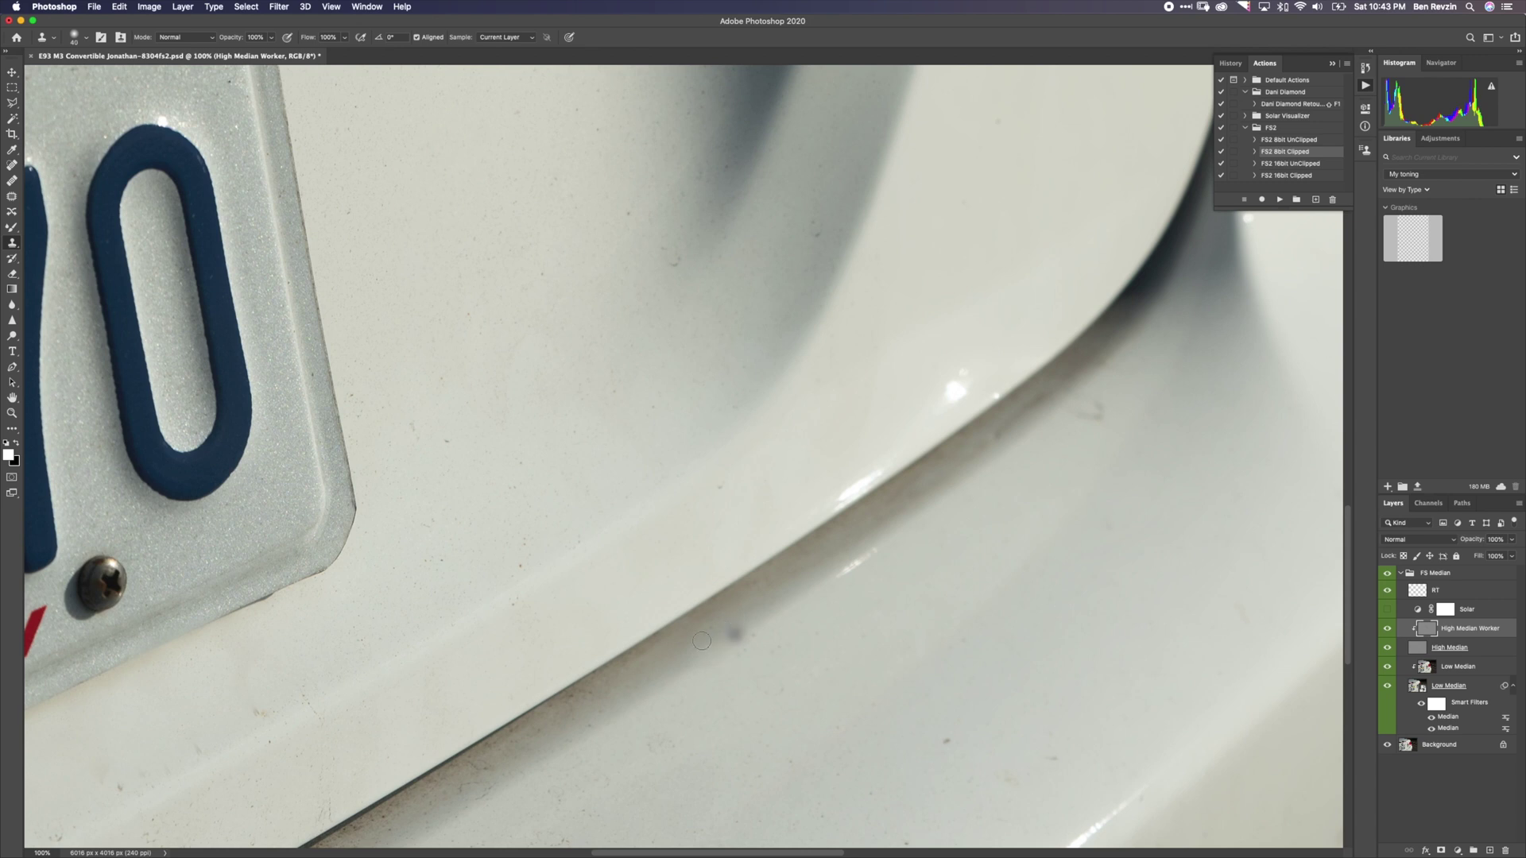
{"action": "left_click", "coordinate": [719, 636]}
- Clone out the specks on the bumper and near the edge, then compare with the retouch group toggled
{"action": "left_click", "coordinate": [703, 741], "text": "alt"}
{"action": "left_click", "coordinate": [1103, 415]}
{"action": "left_click", "coordinate": [488, 617]}
{"action": "left_click", "coordinate": [1387, 574]}
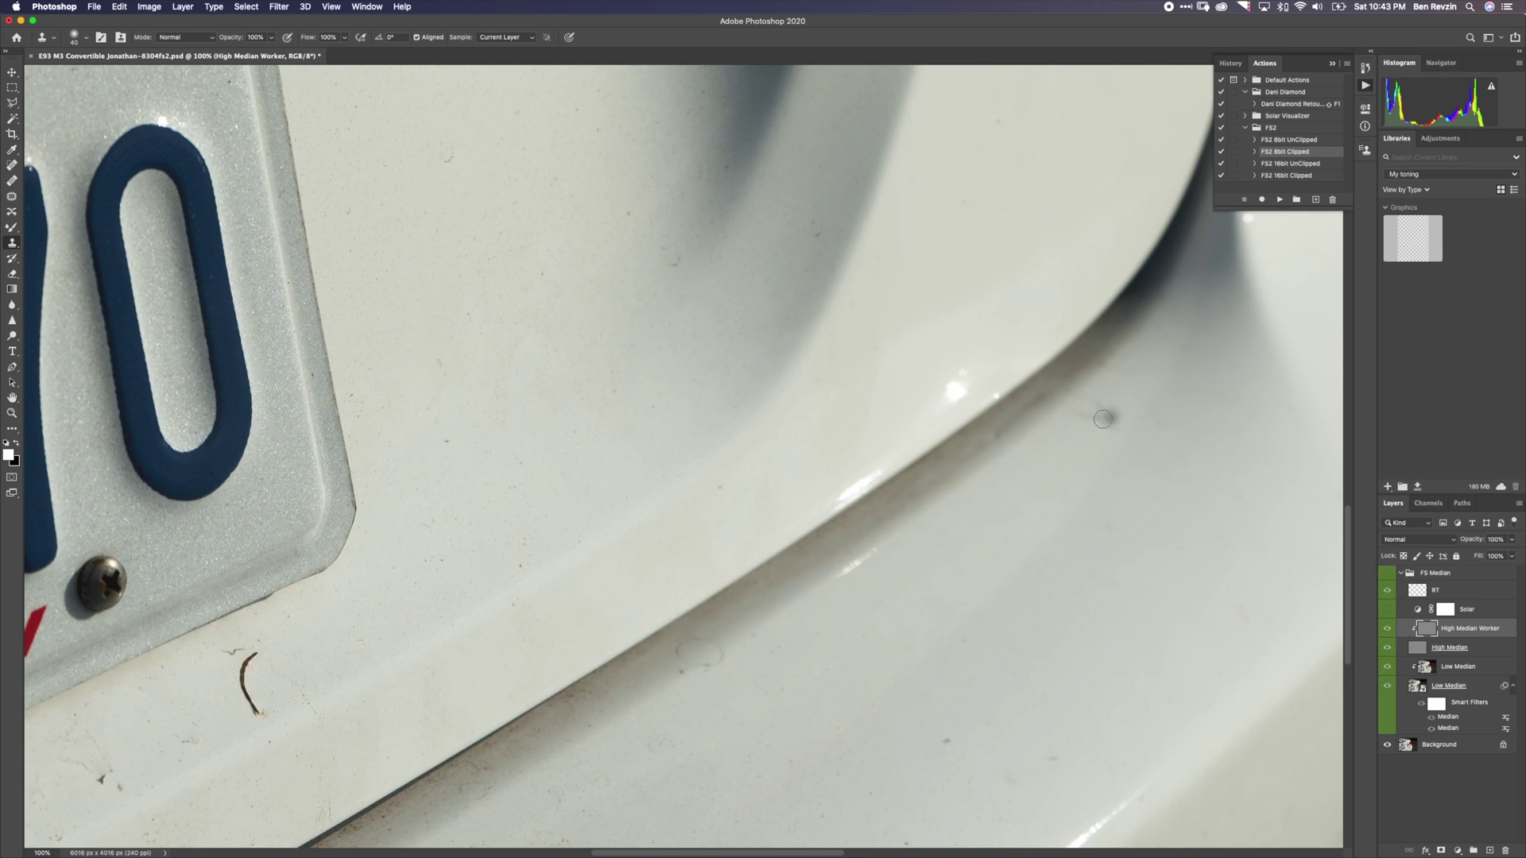
{"action": "left_click", "coordinate": [1389, 575]}
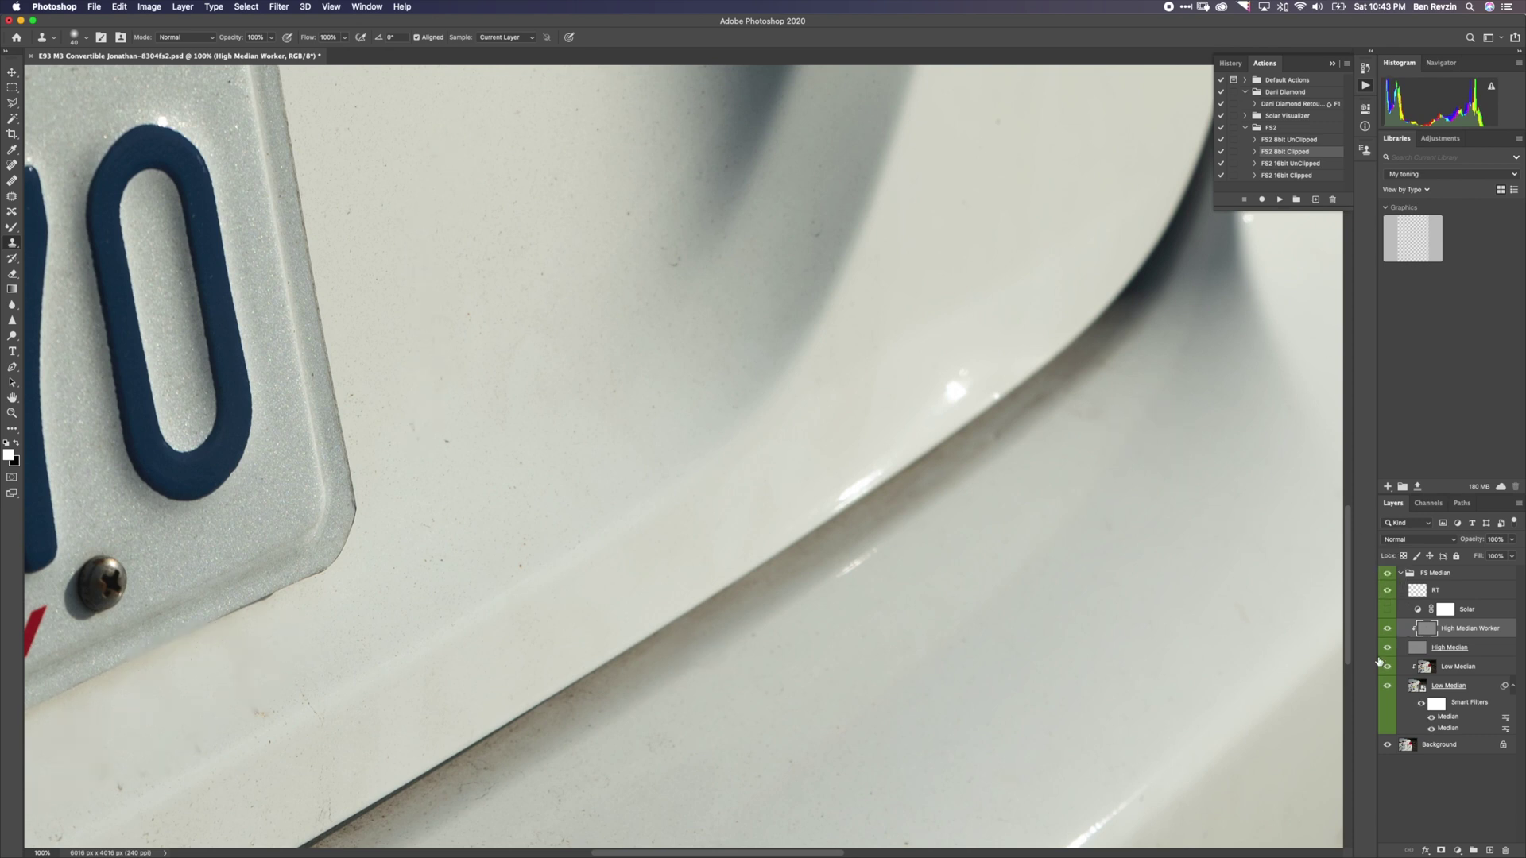
{"action": "left_click_drag", "start_coordinate": [1388, 629], "coordinate": [1387, 647]}
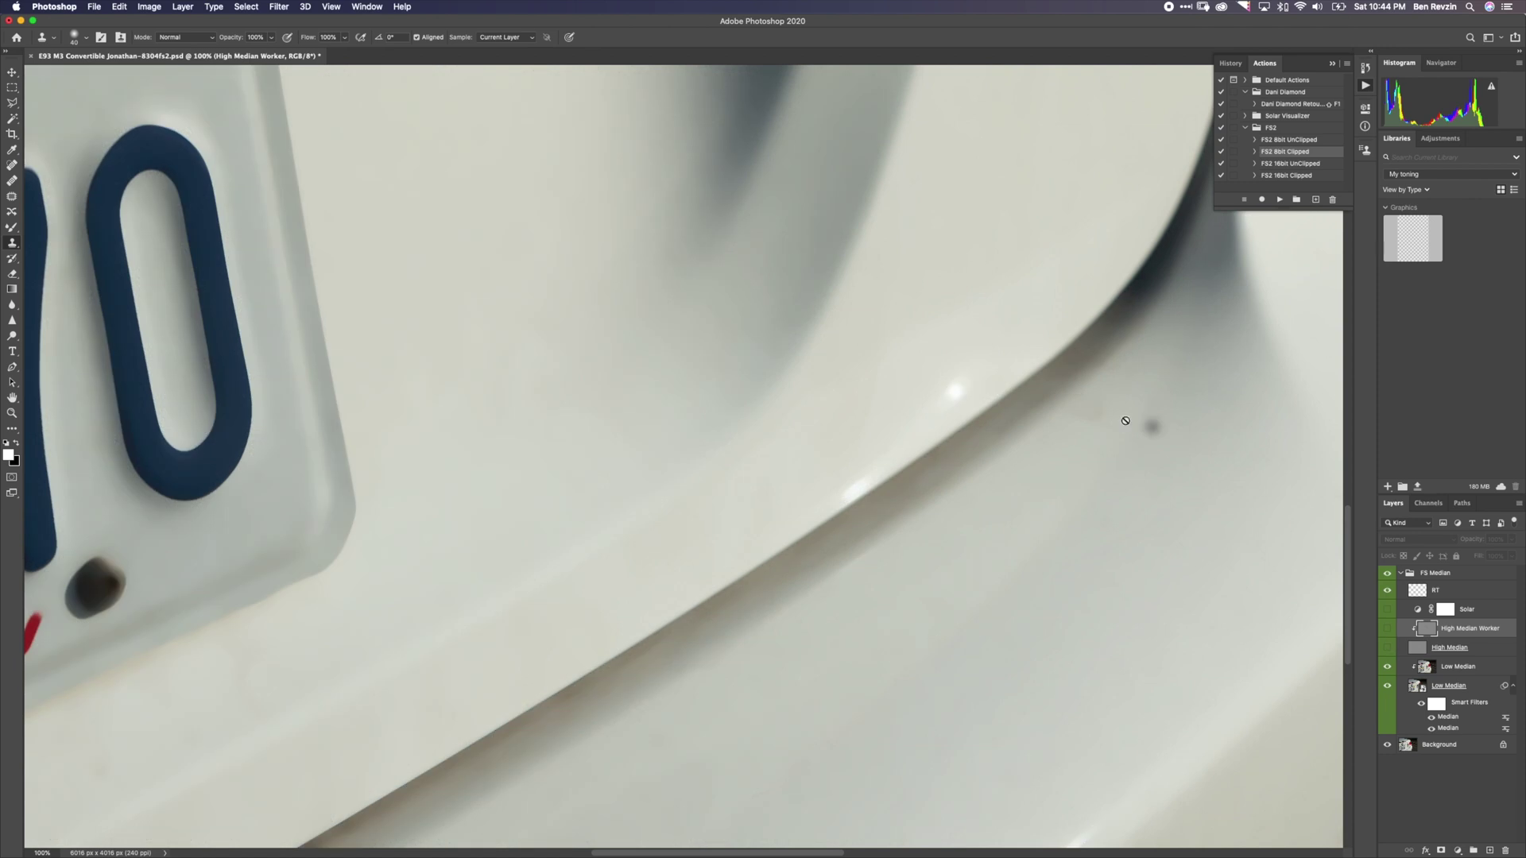
{"action": "left_click", "coordinate": [1454, 686]}
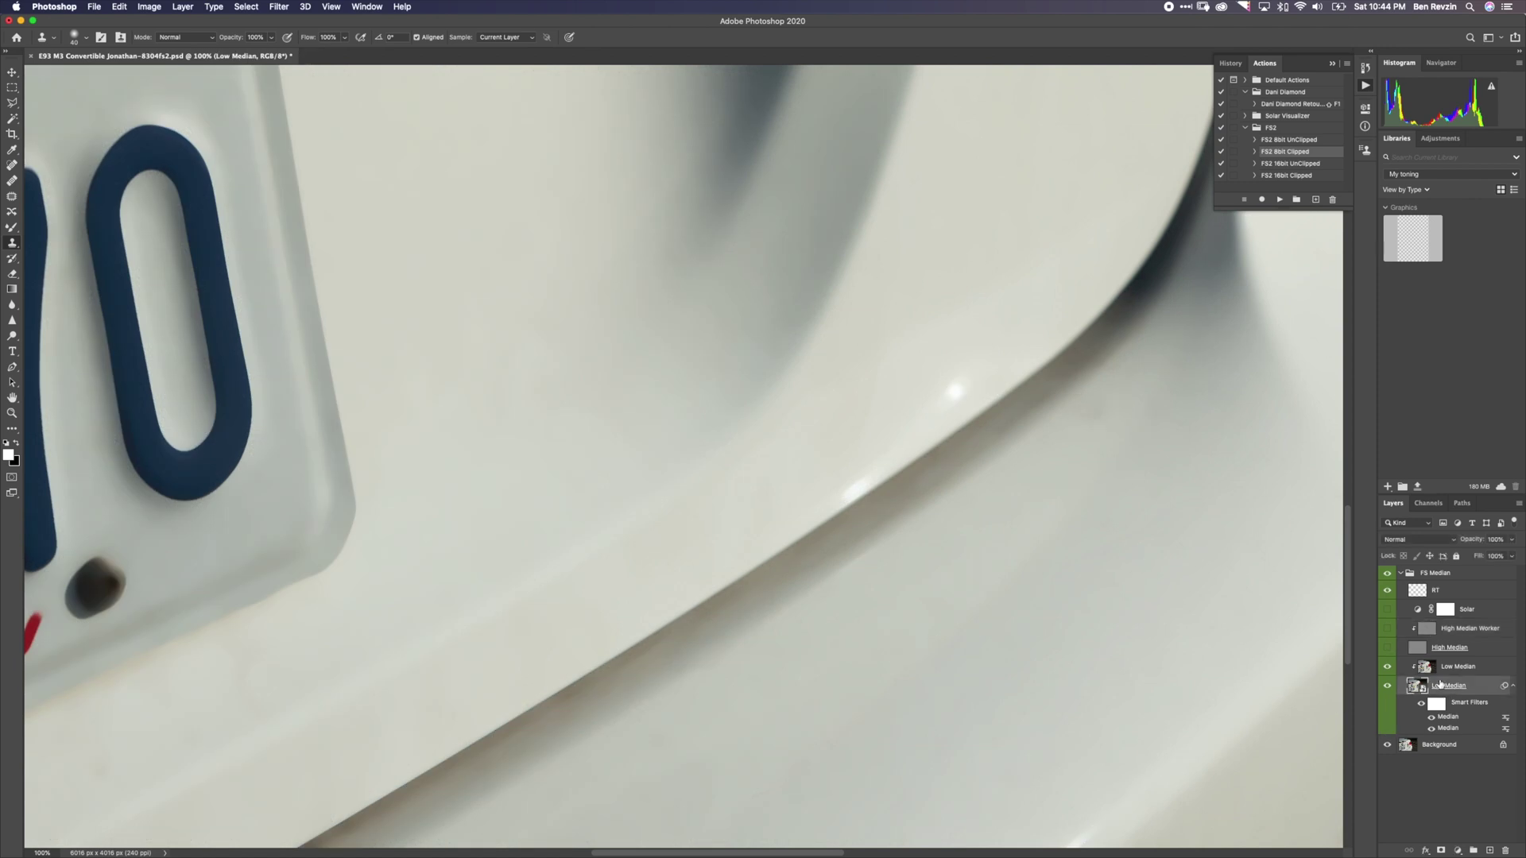
{"action": "key", "text": "b"}
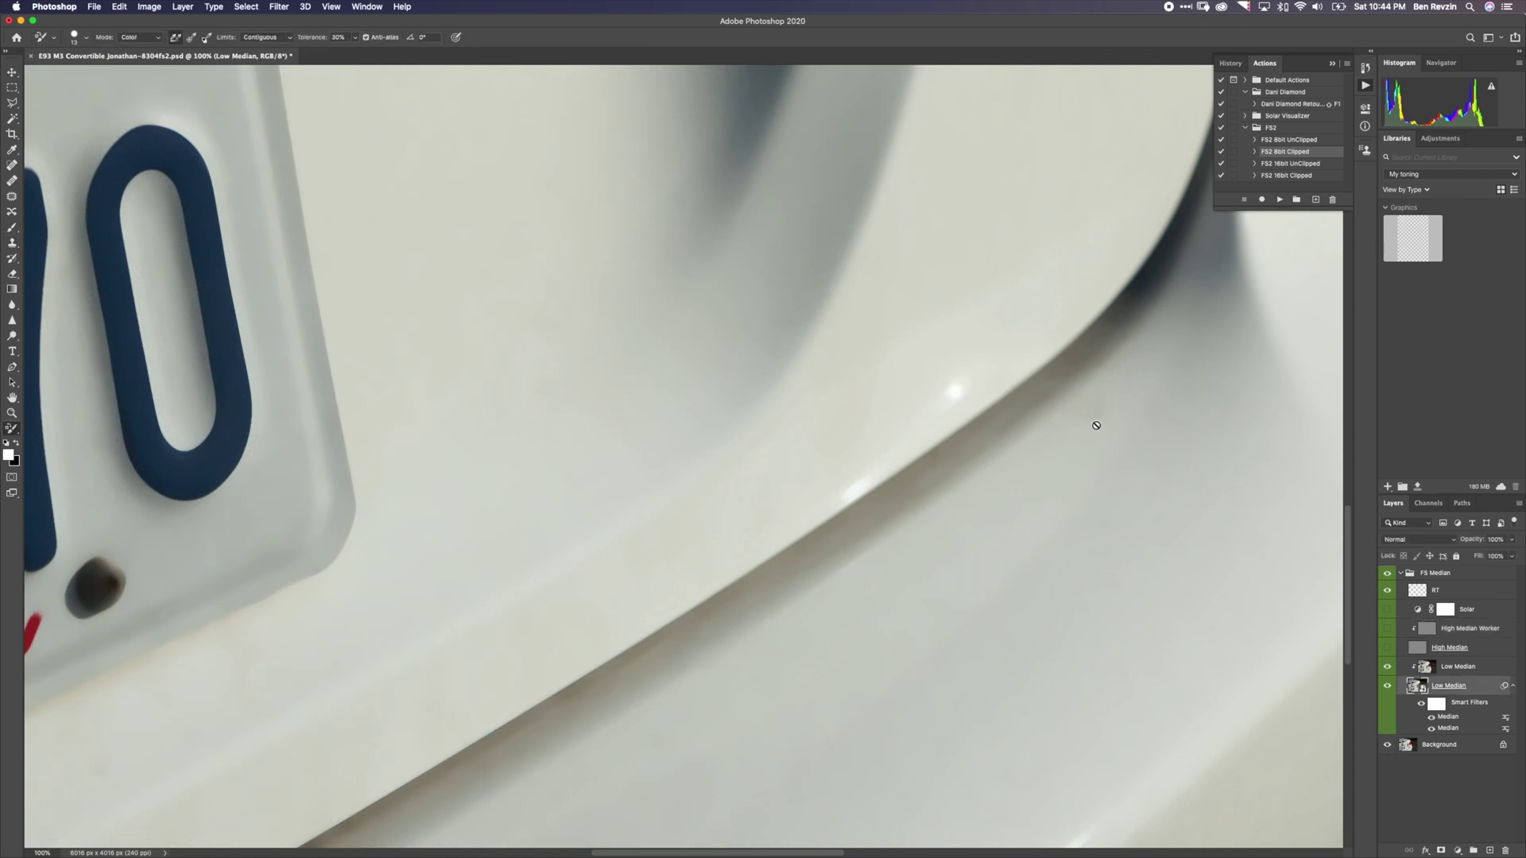
{"action": "left_click", "coordinate": [1457, 667]}
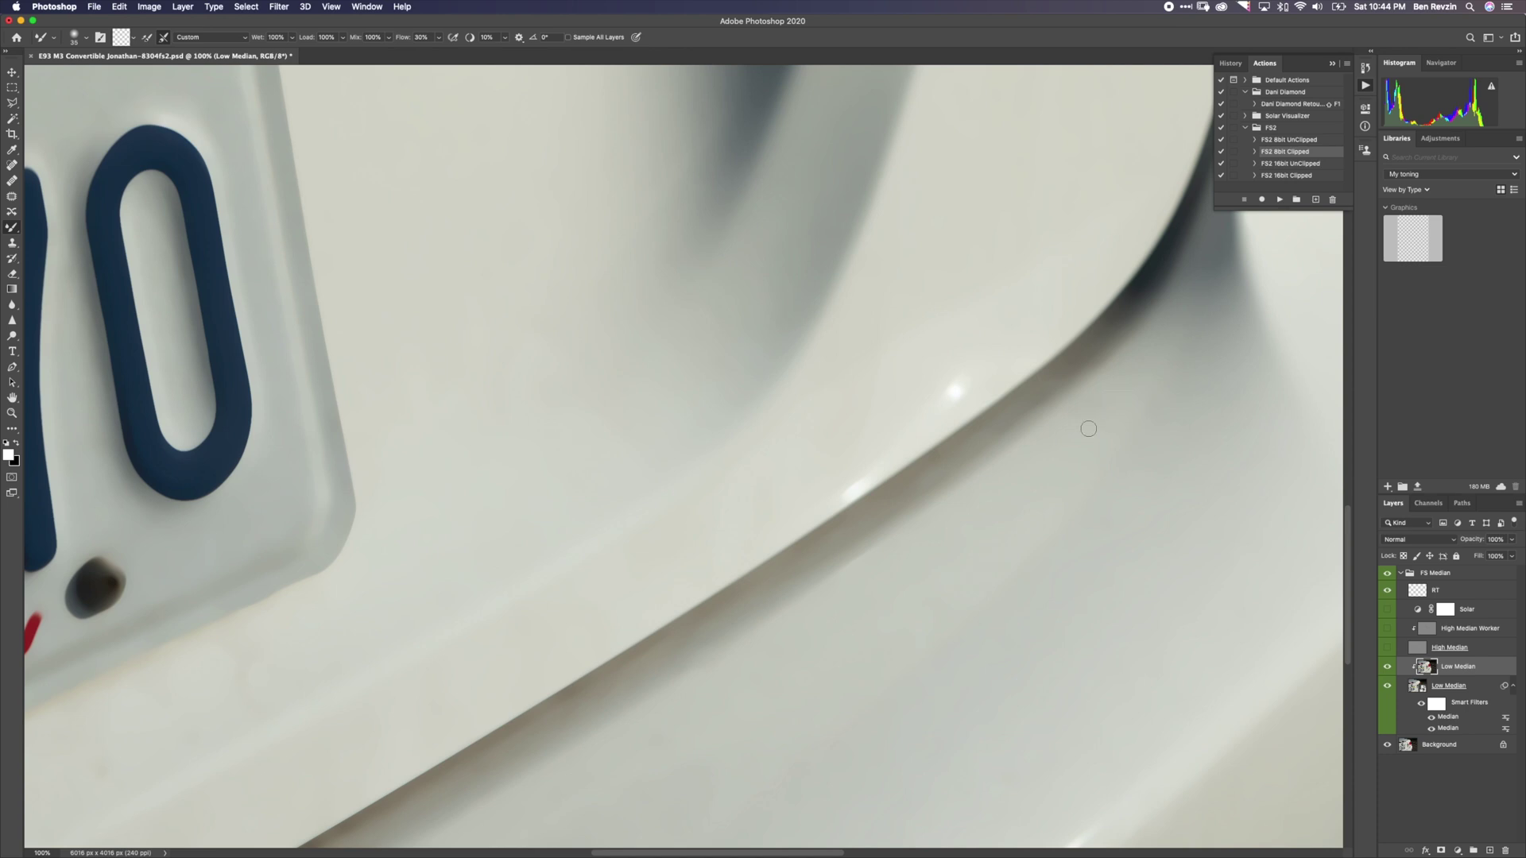
{"action": "left_click_drag", "start_coordinate": [1388, 609], "coordinate": [1388, 629]}
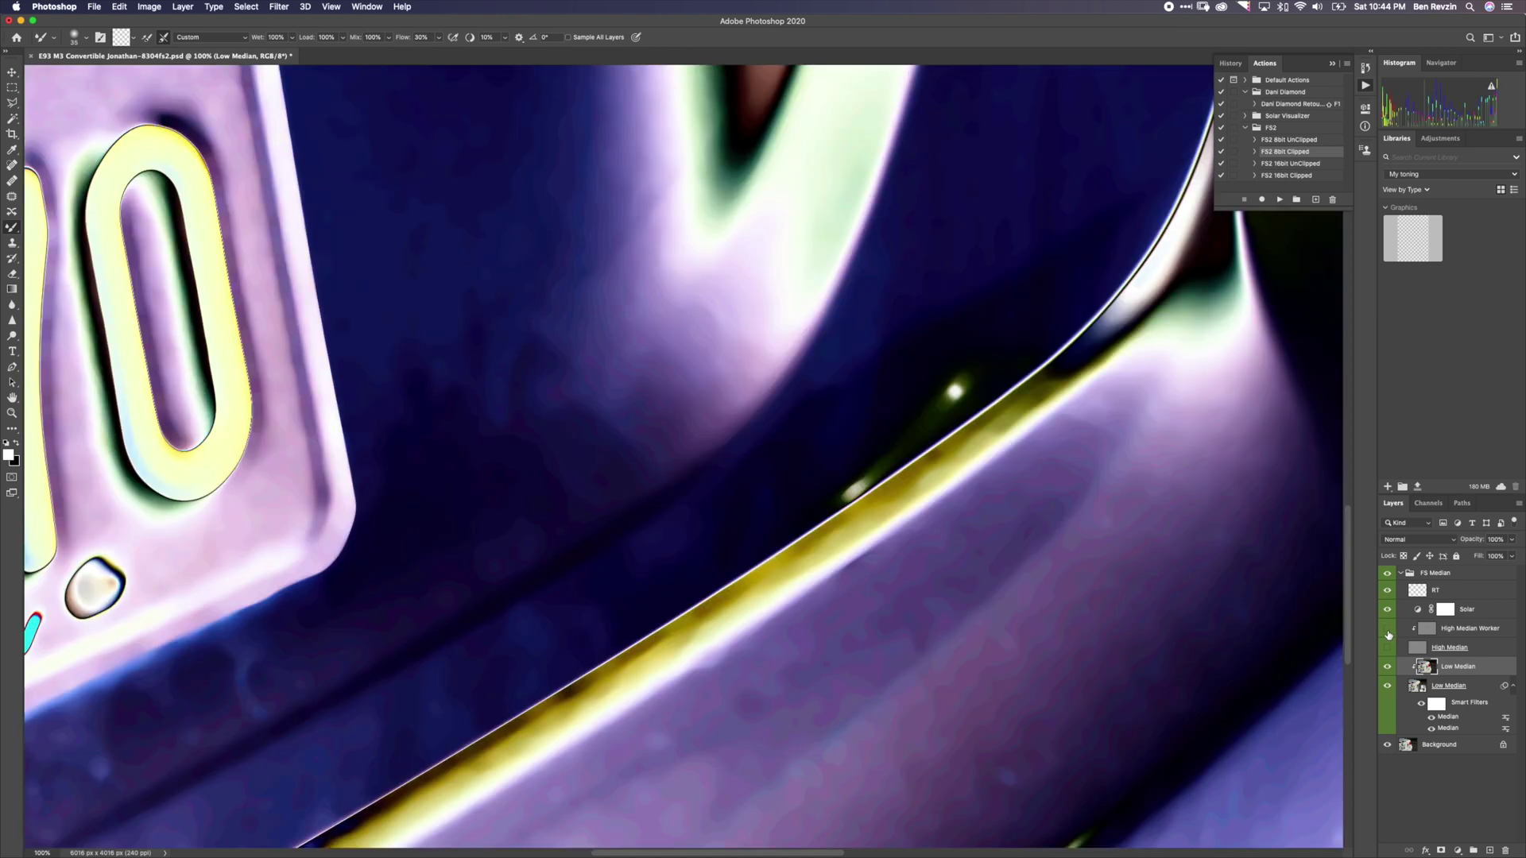
{"action": "left_click", "coordinate": [1388, 647]}
{"action": "left_click", "coordinate": [1388, 647]}
{"action": "left_click", "coordinate": [1388, 647]}
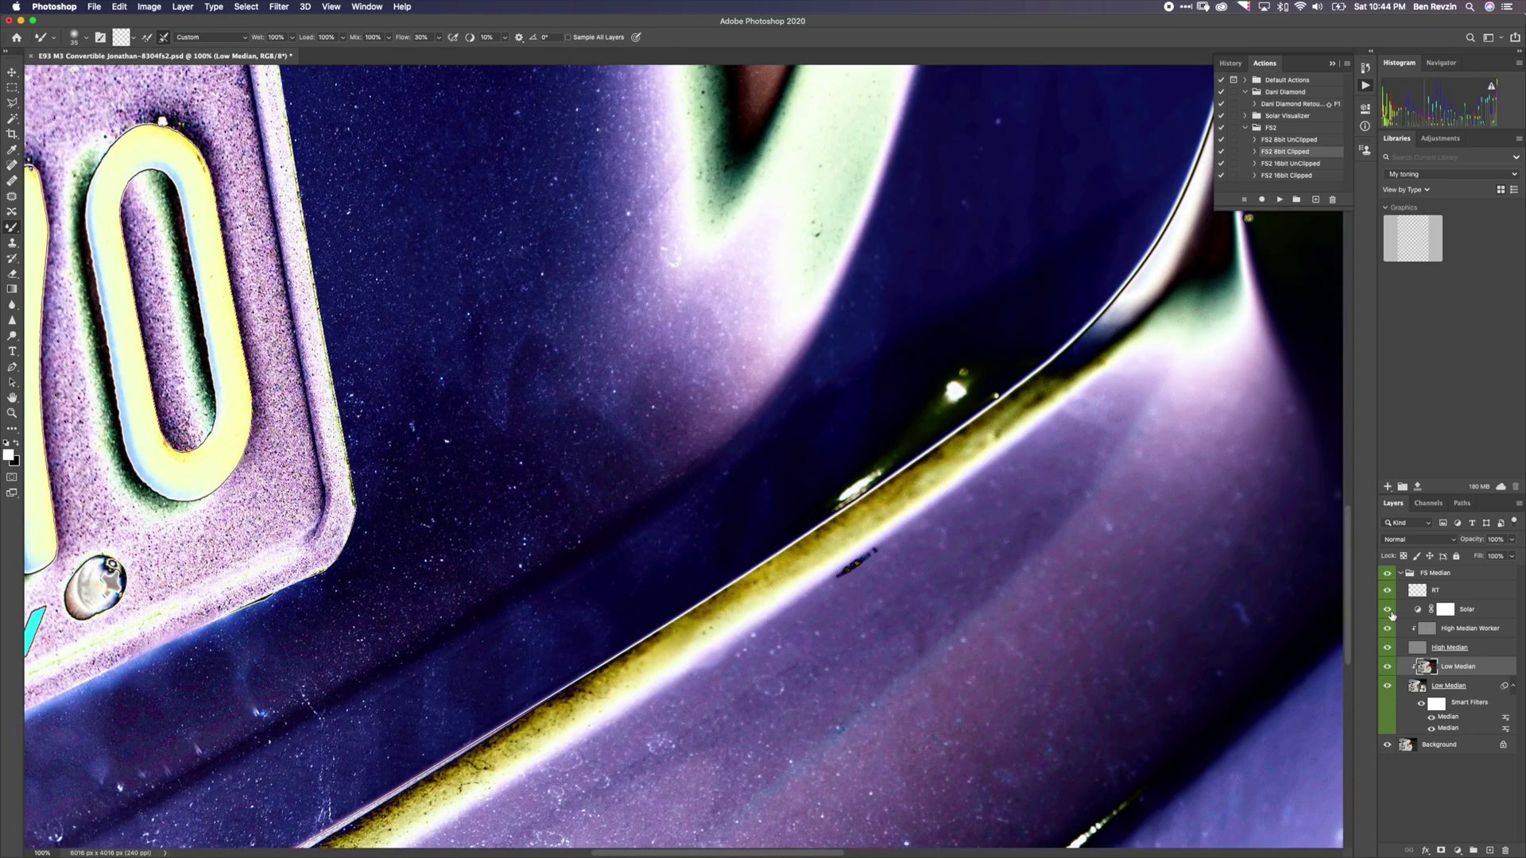
{"action": "left_click", "coordinate": [1387, 610]}
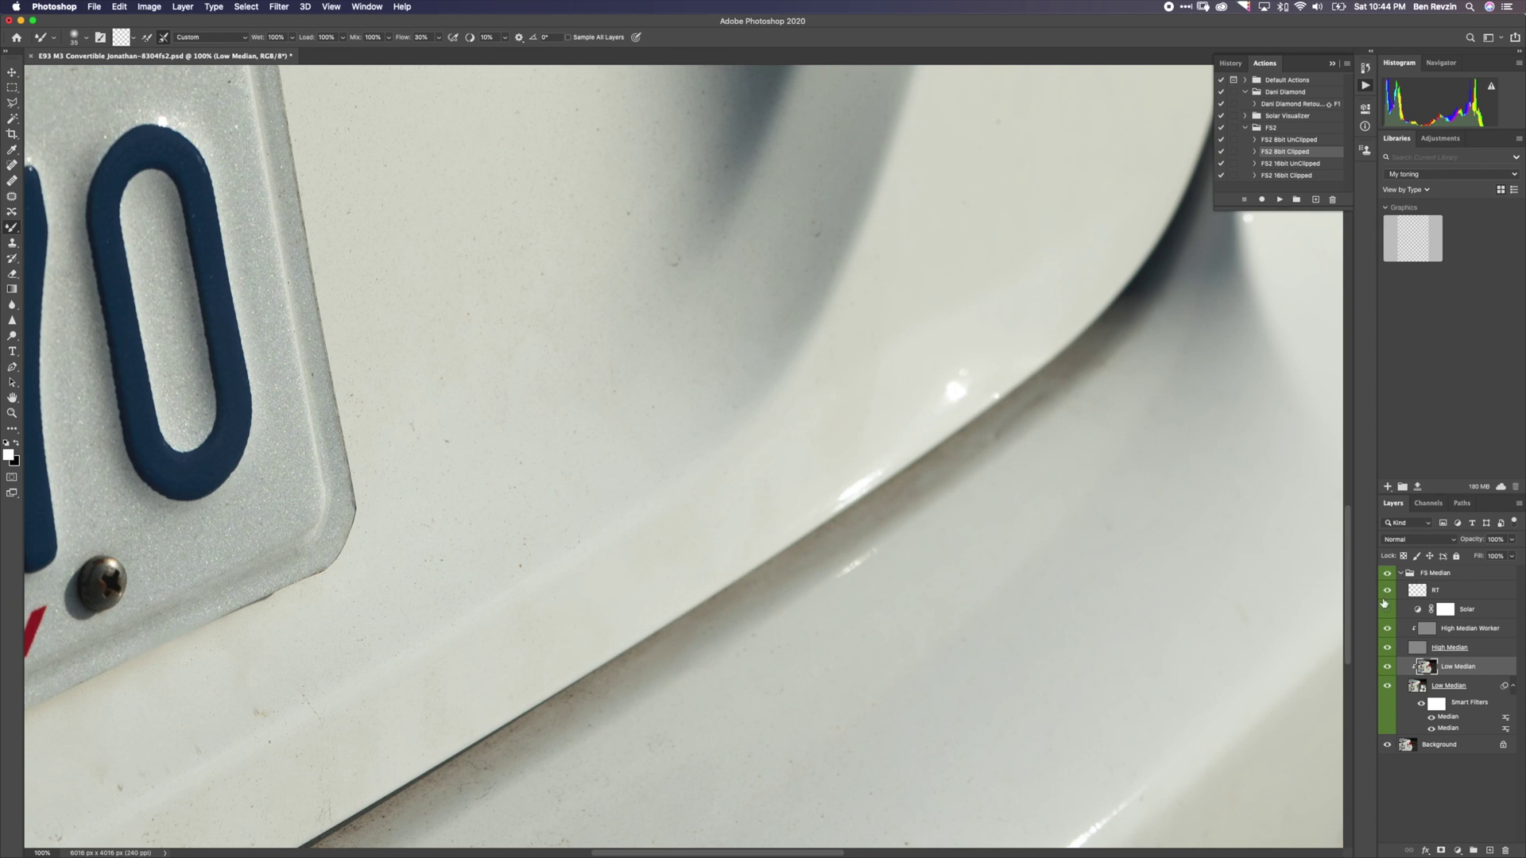
- Compare the FS Median group off and on, then clone out the dark mark along the scratch
{"action": "left_click", "coordinate": [1387, 573]}
{"action": "left_click", "coordinate": [1388, 582]}
{"action": "scroll", "coordinate": [737, 503], "scroll_direction": "down", "scroll_amount": 5}
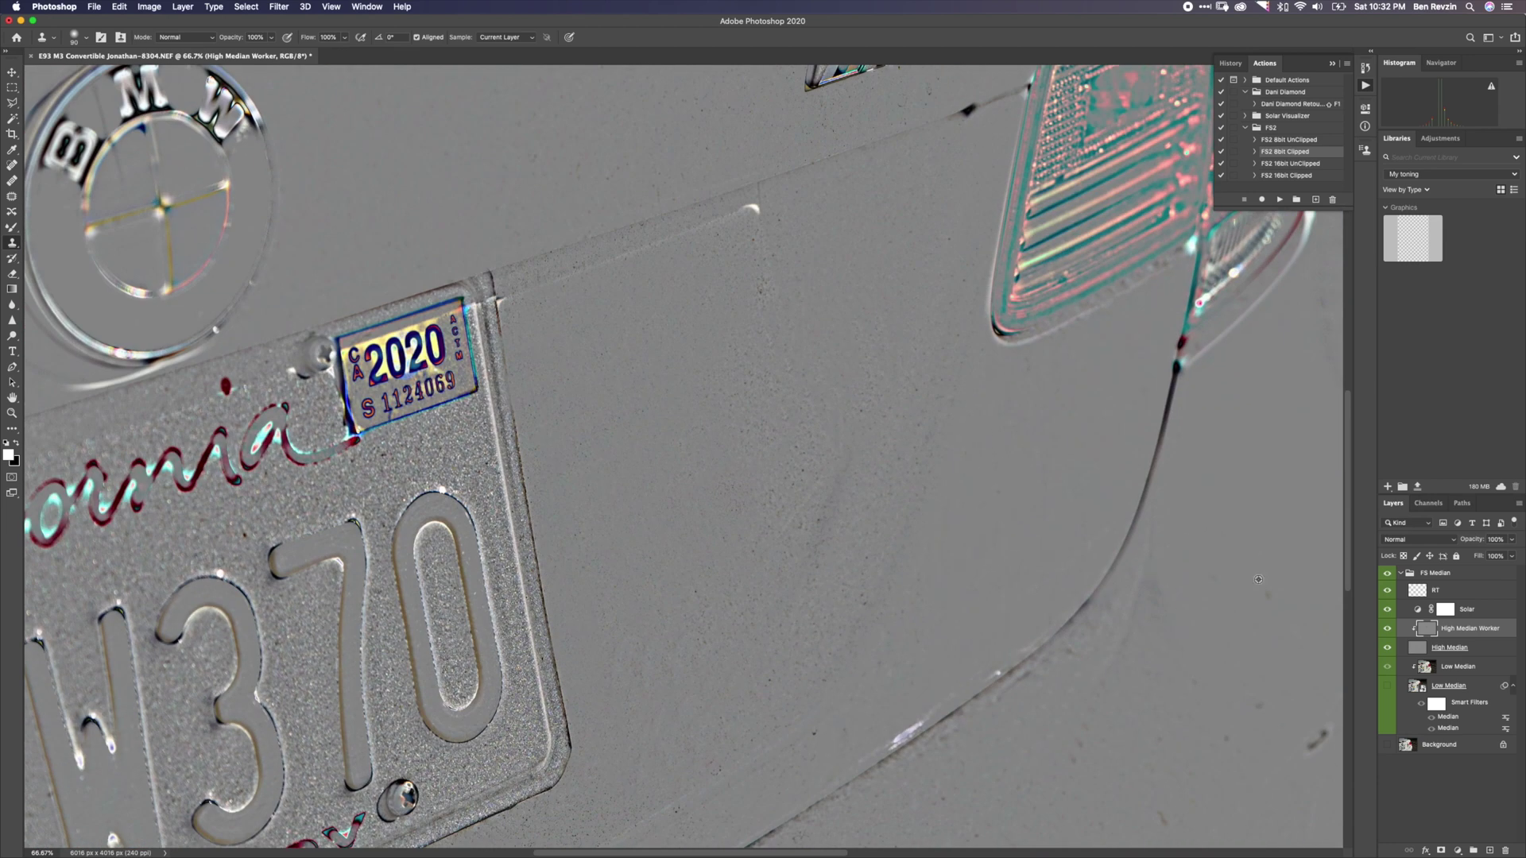
{"action": "scroll", "coordinate": [1006, 381], "scroll_direction": "down", "scroll_amount": 6}
{"action": "scroll", "coordinate": [1006, 381], "scroll_direction": "right", "scroll_amount": 7}
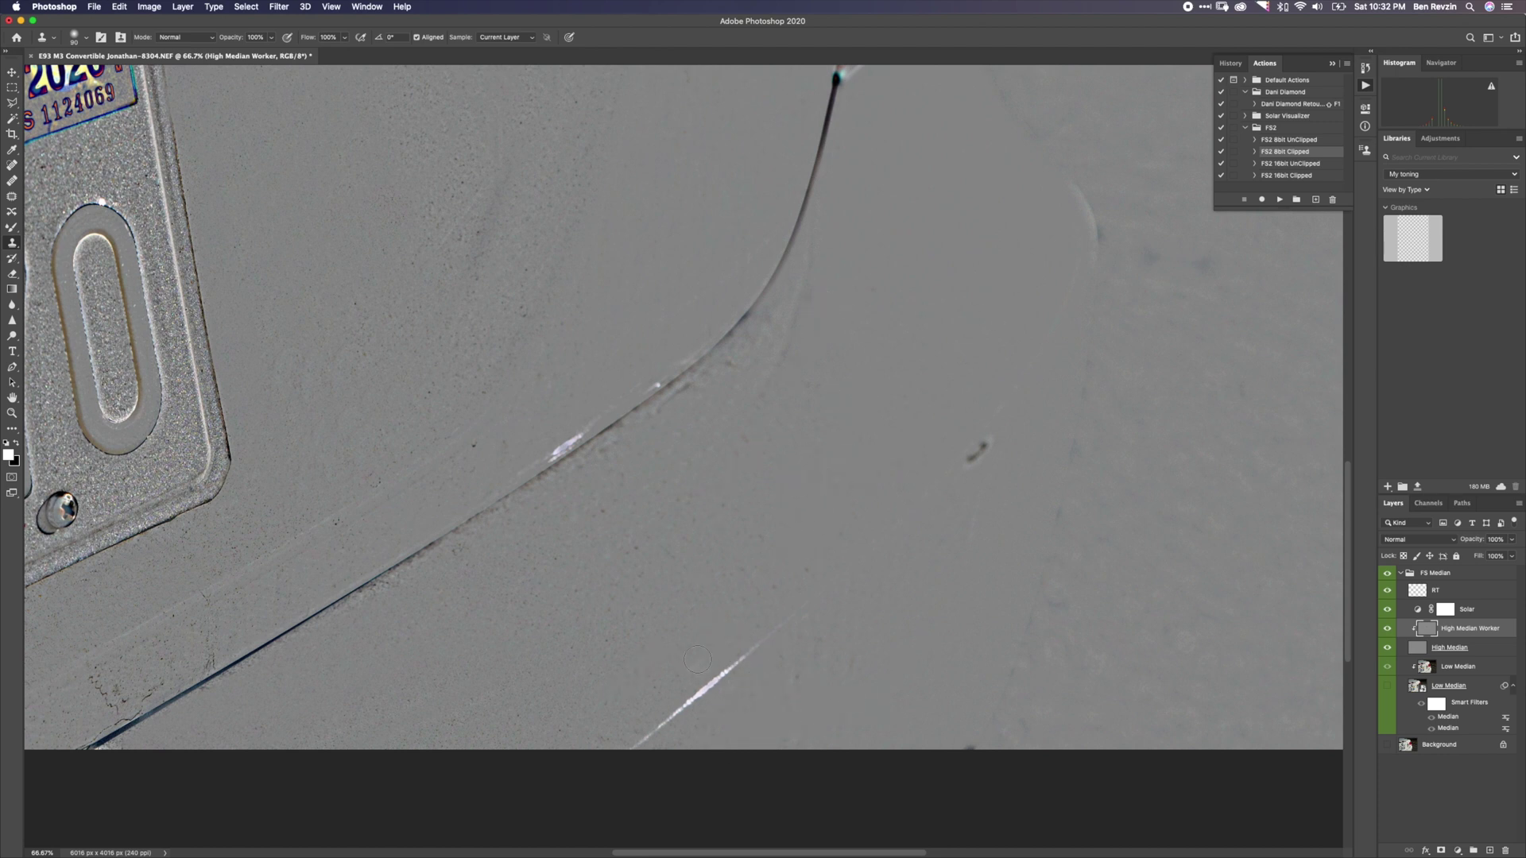
{"action": "scroll", "coordinate": [697, 659], "scroll_direction": "down", "scroll_amount": 5}
{"action": "scroll", "coordinate": [697, 659], "scroll_direction": "left", "scroll_amount": 5}
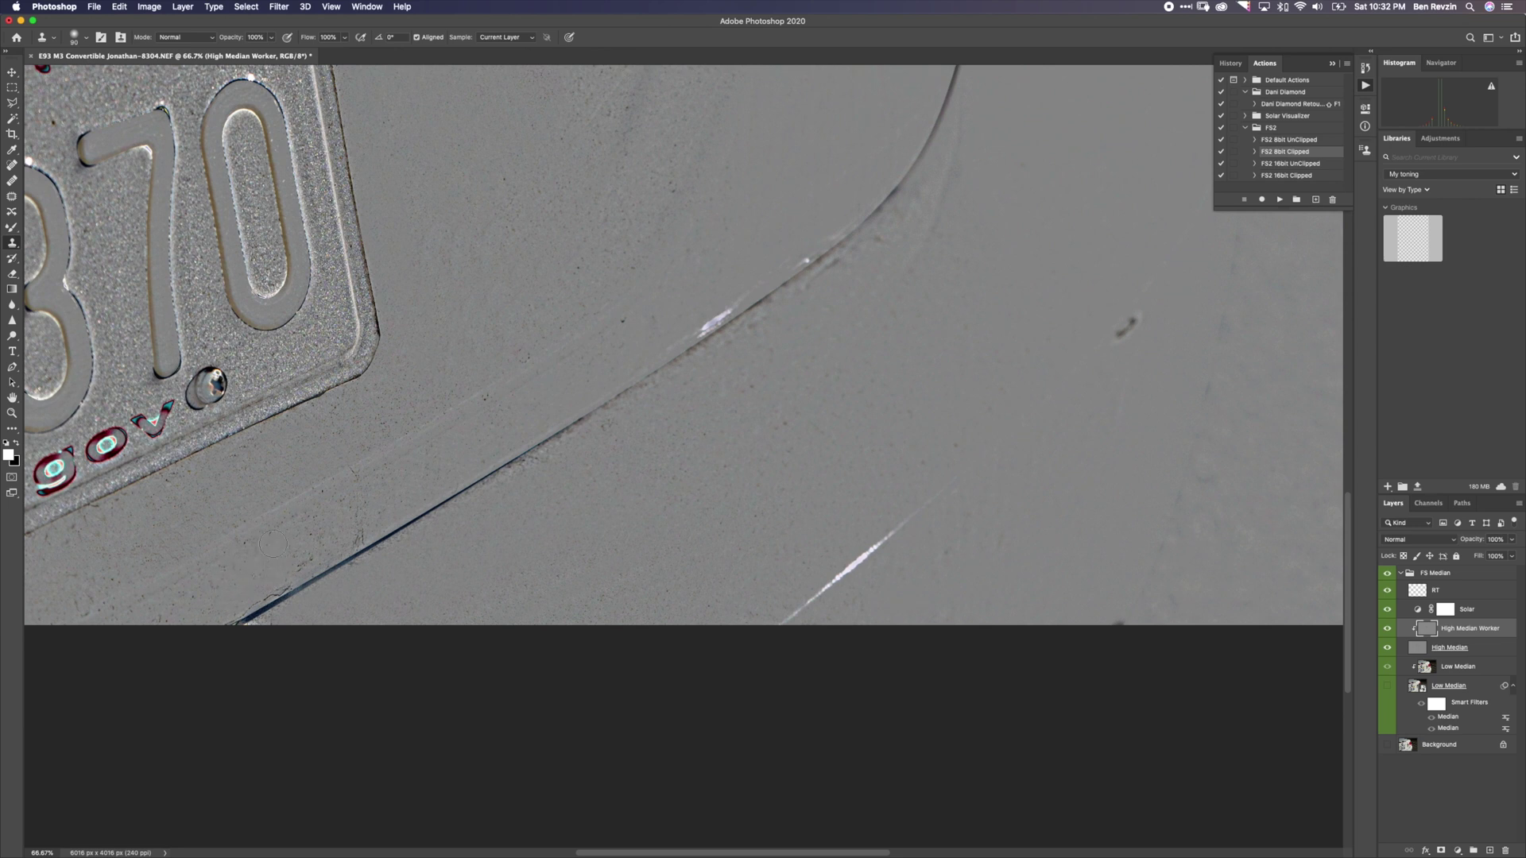
{"action": "left_click", "coordinate": [364, 529]}
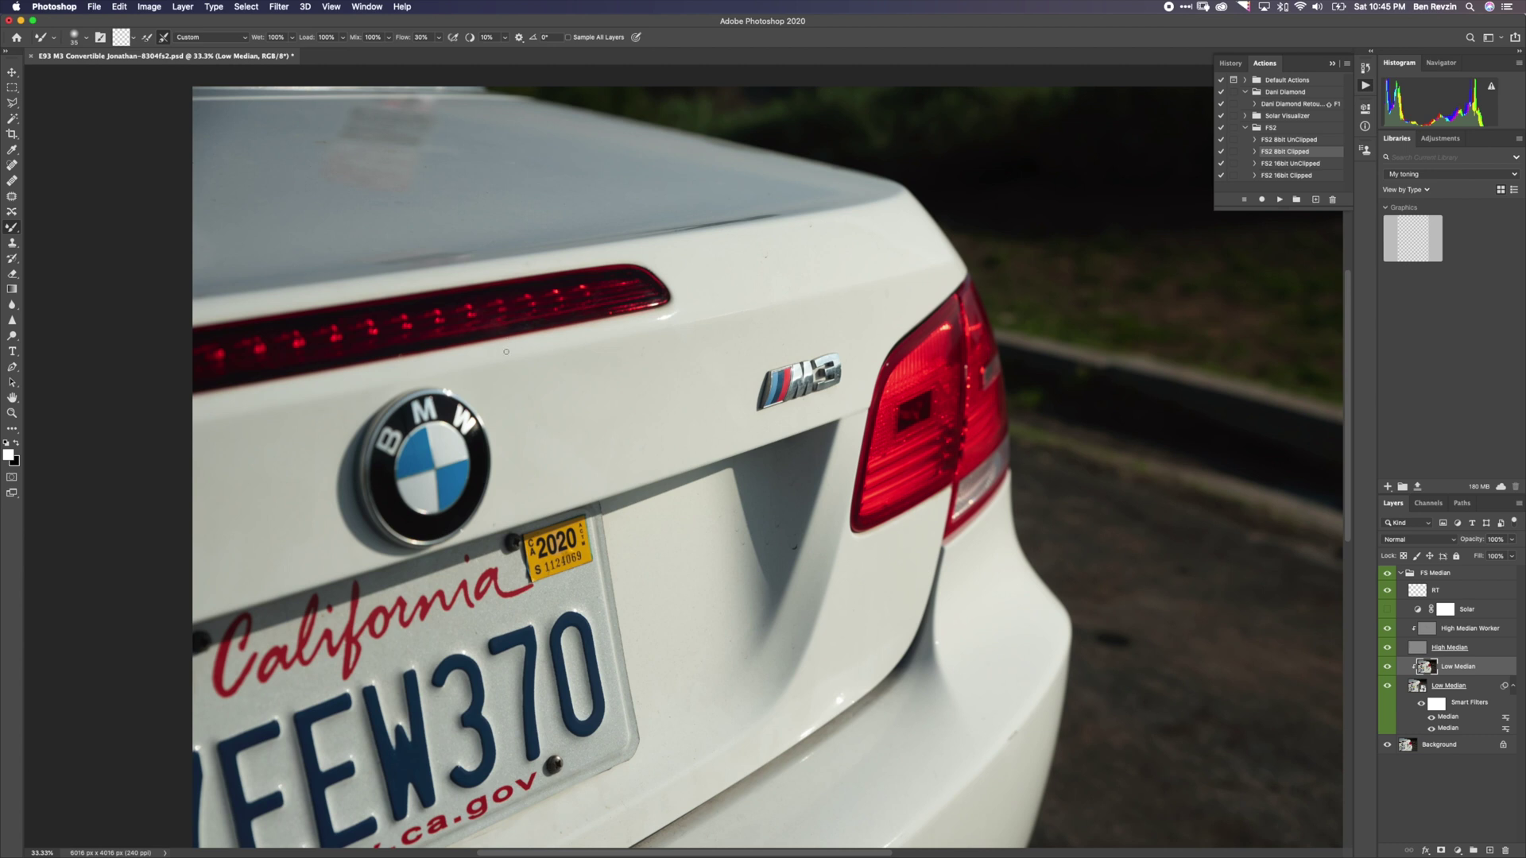
{"action": "scroll", "coordinate": [507, 351], "scroll_direction": "down", "scroll_amount": 1}
{"action": "scroll", "coordinate": [500, 373], "scroll_direction": "up", "scroll_amount": 2}
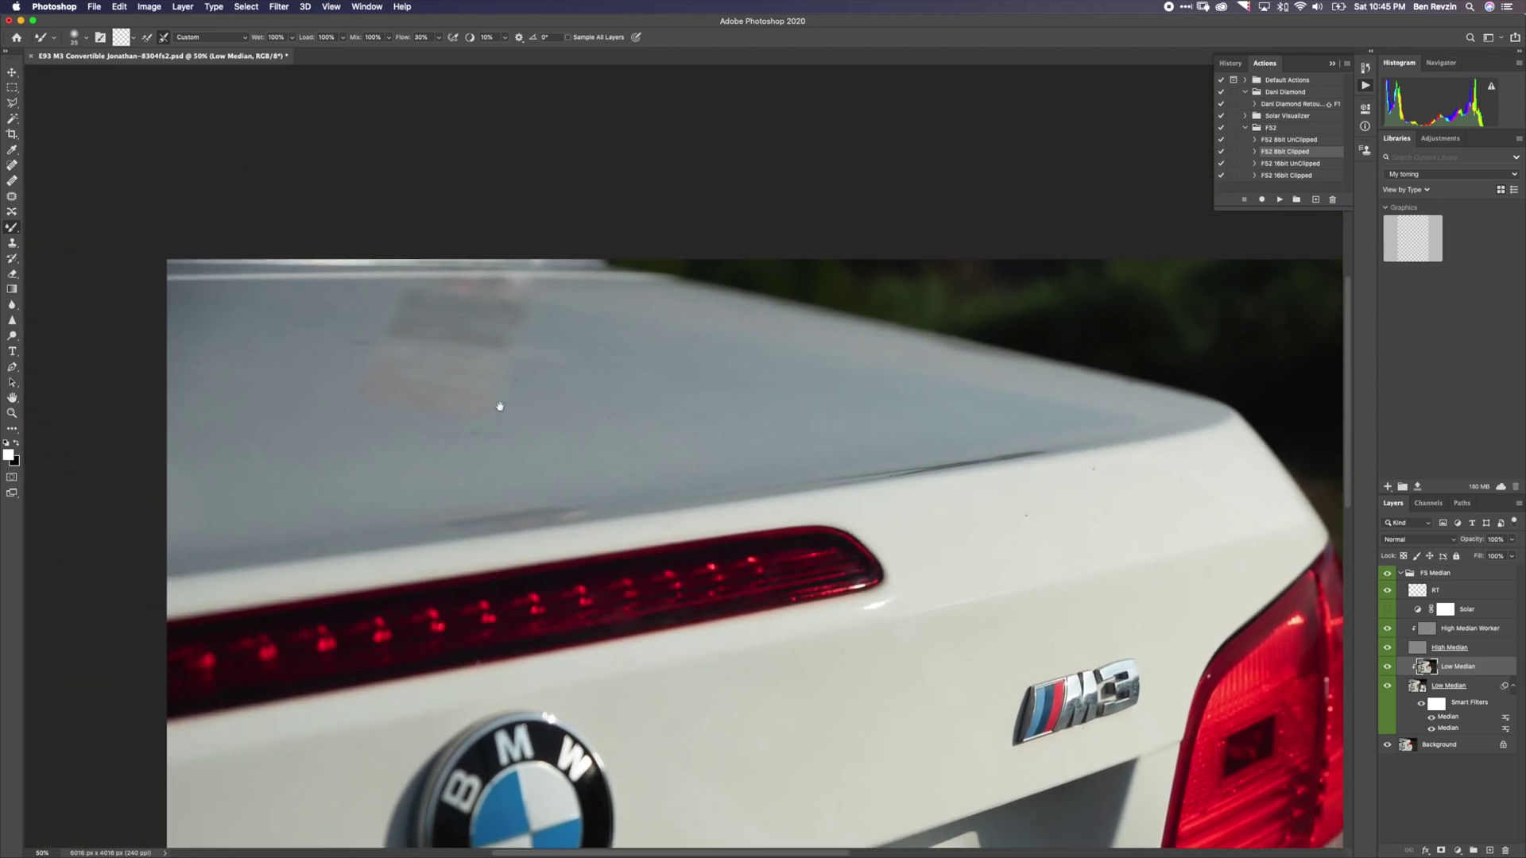
{"action": "left_click_drag", "start_coordinate": [500, 407], "coordinate": [560, 509]}
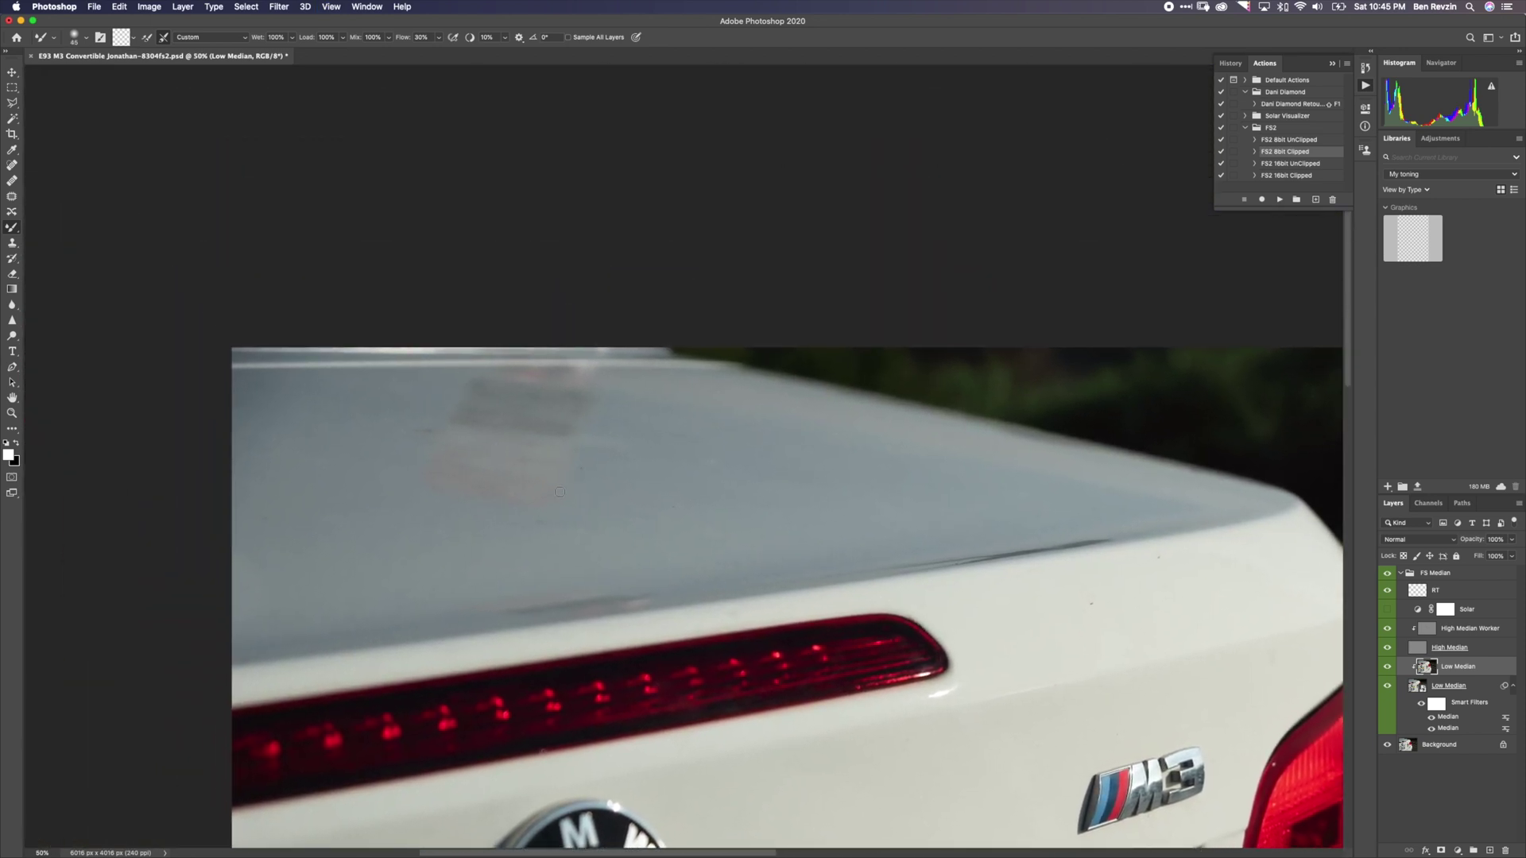
{"action": "key", "text": "ctrl+Up"}
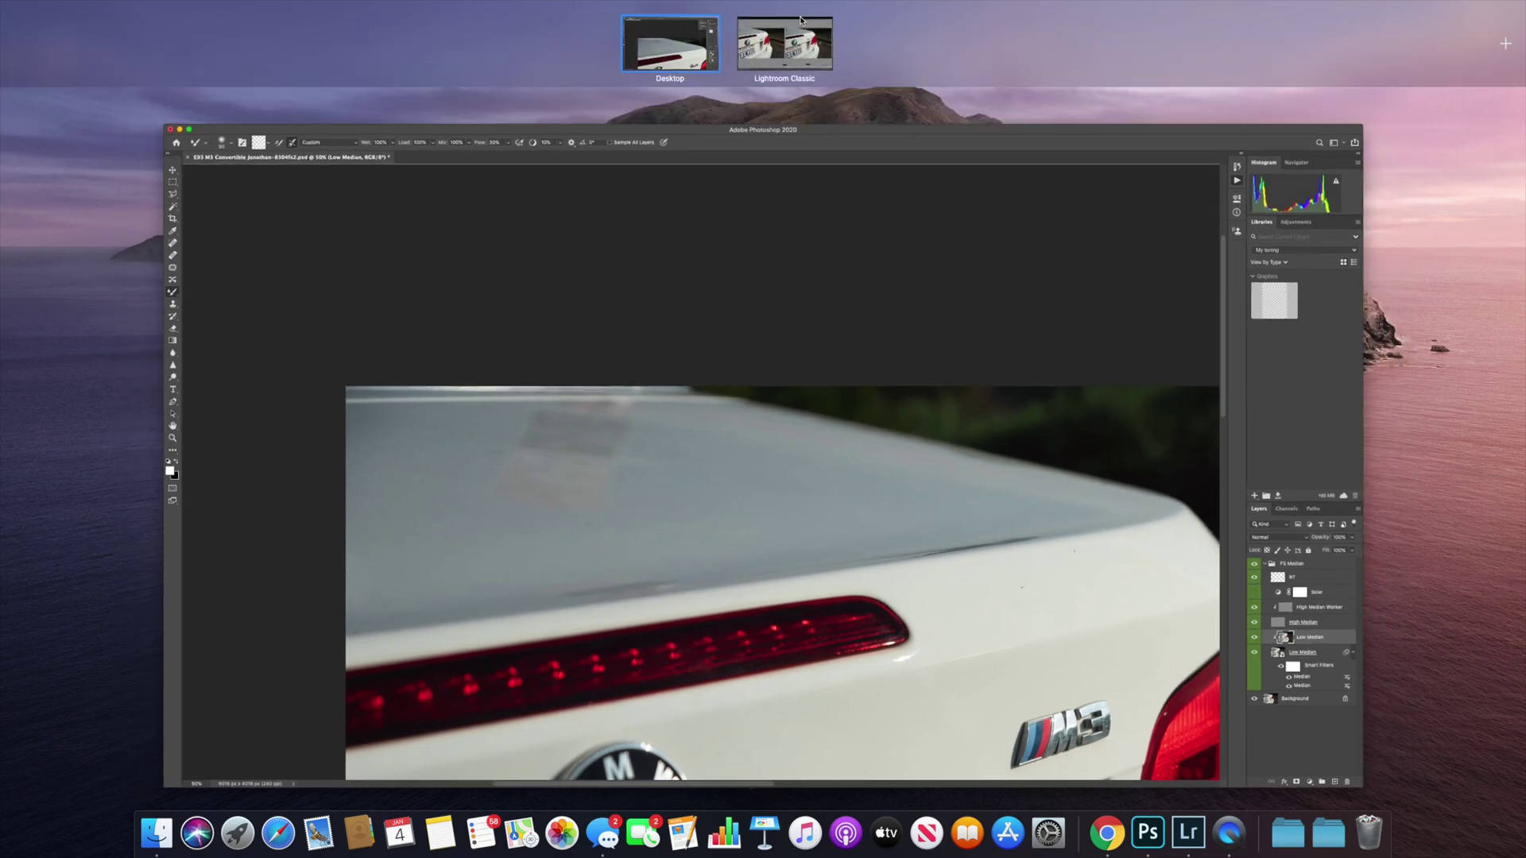
{"action": "key", "text": "ctrl+Right"}
{"action": "key", "text": "super+Tab"}
{"action": "left_click", "coordinate": [851, 275]}
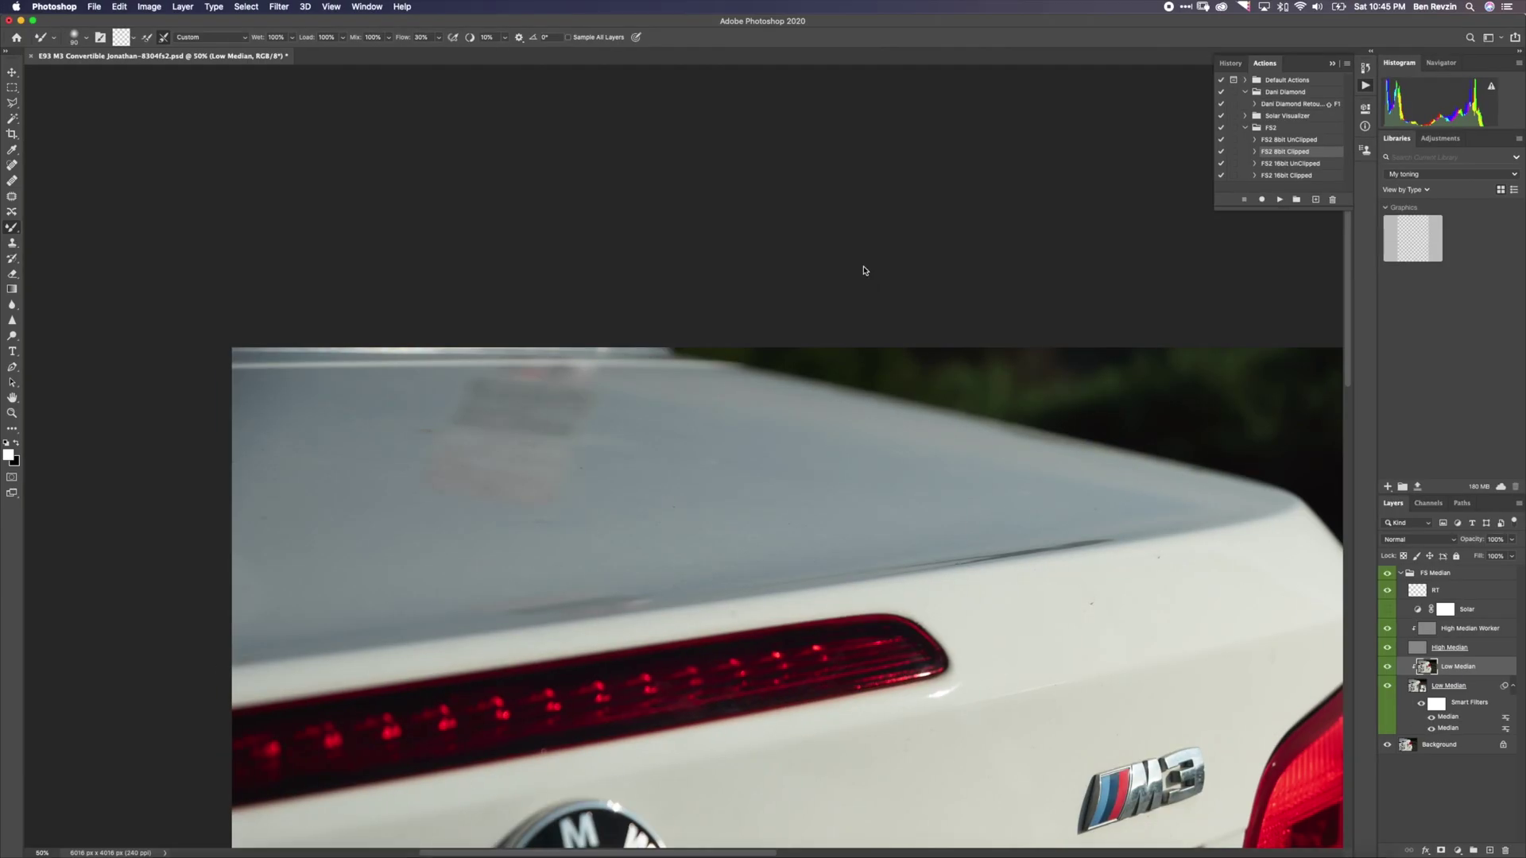
{"action": "key", "text": "ctrl+Up"}
{"action": "left_click", "coordinate": [804, 30]}
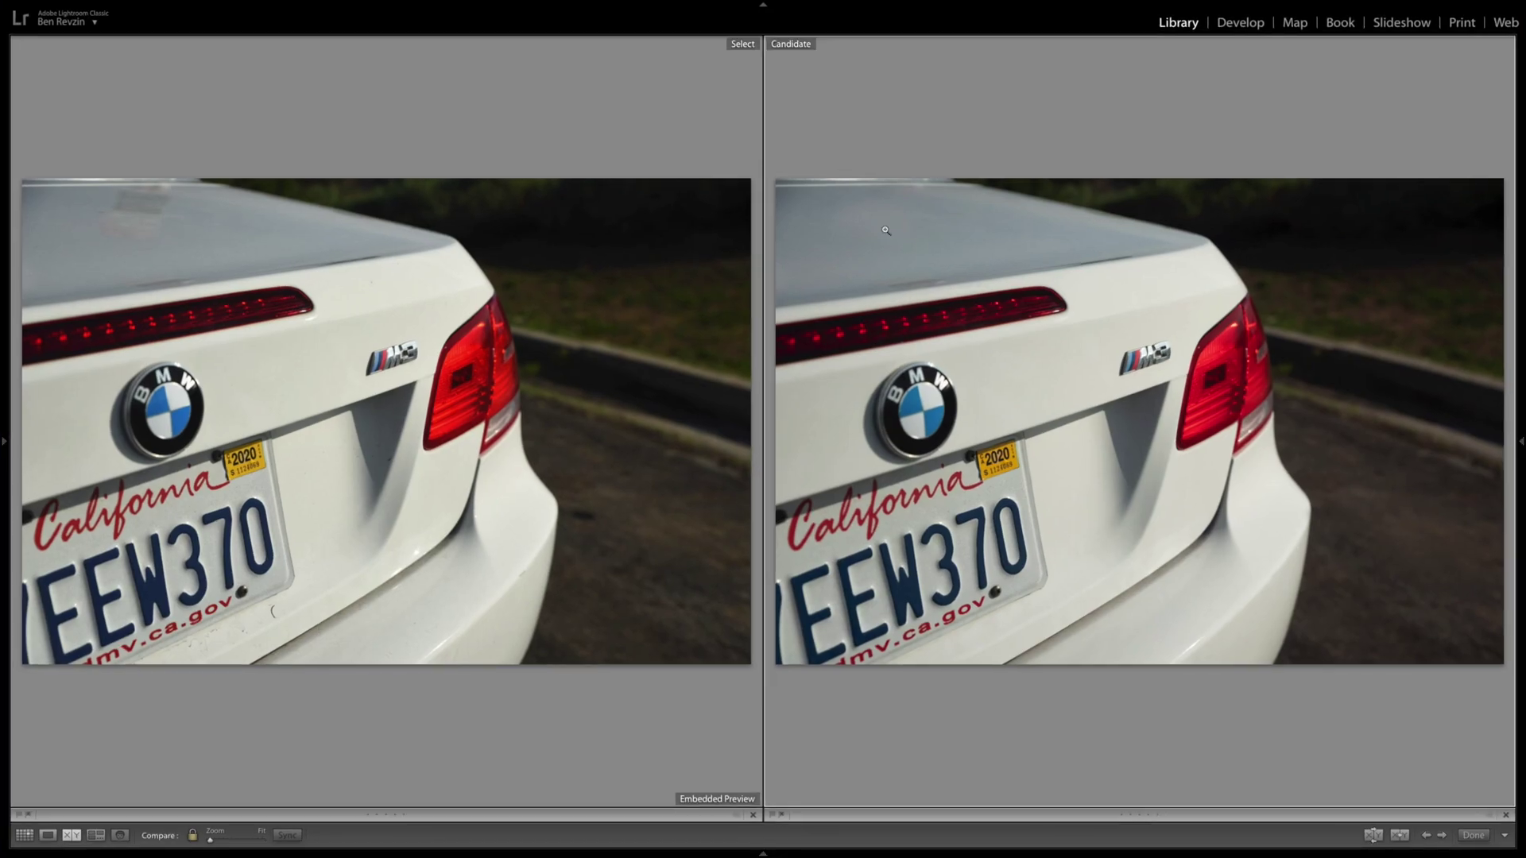
{"action": "key", "text": "ctrl+Up"}
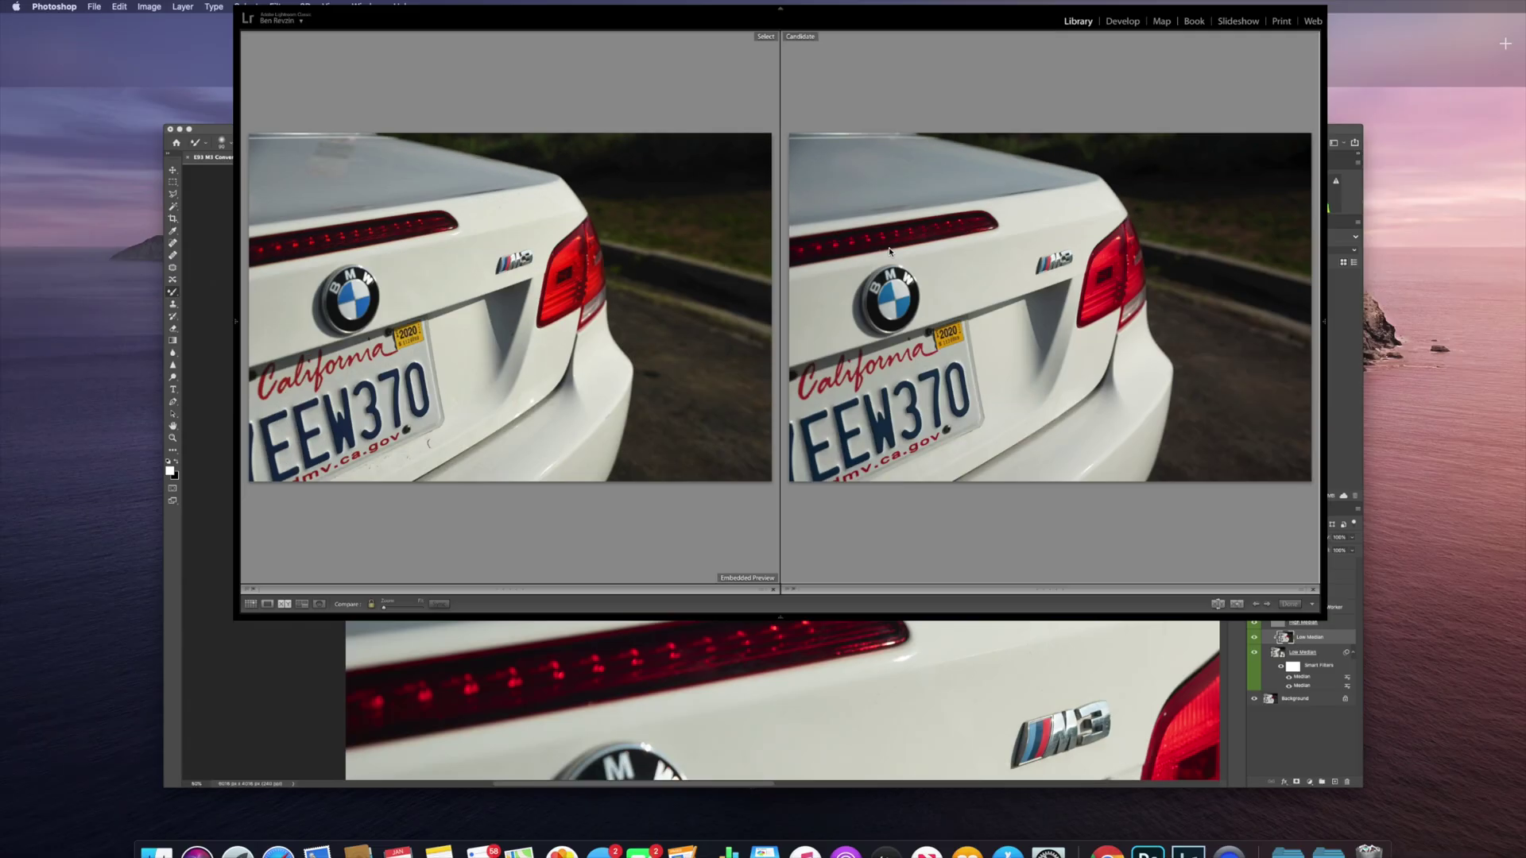
{"action": "key", "text": "ctrl+Left"}
{"action": "left_click", "coordinate": [491, 477]}
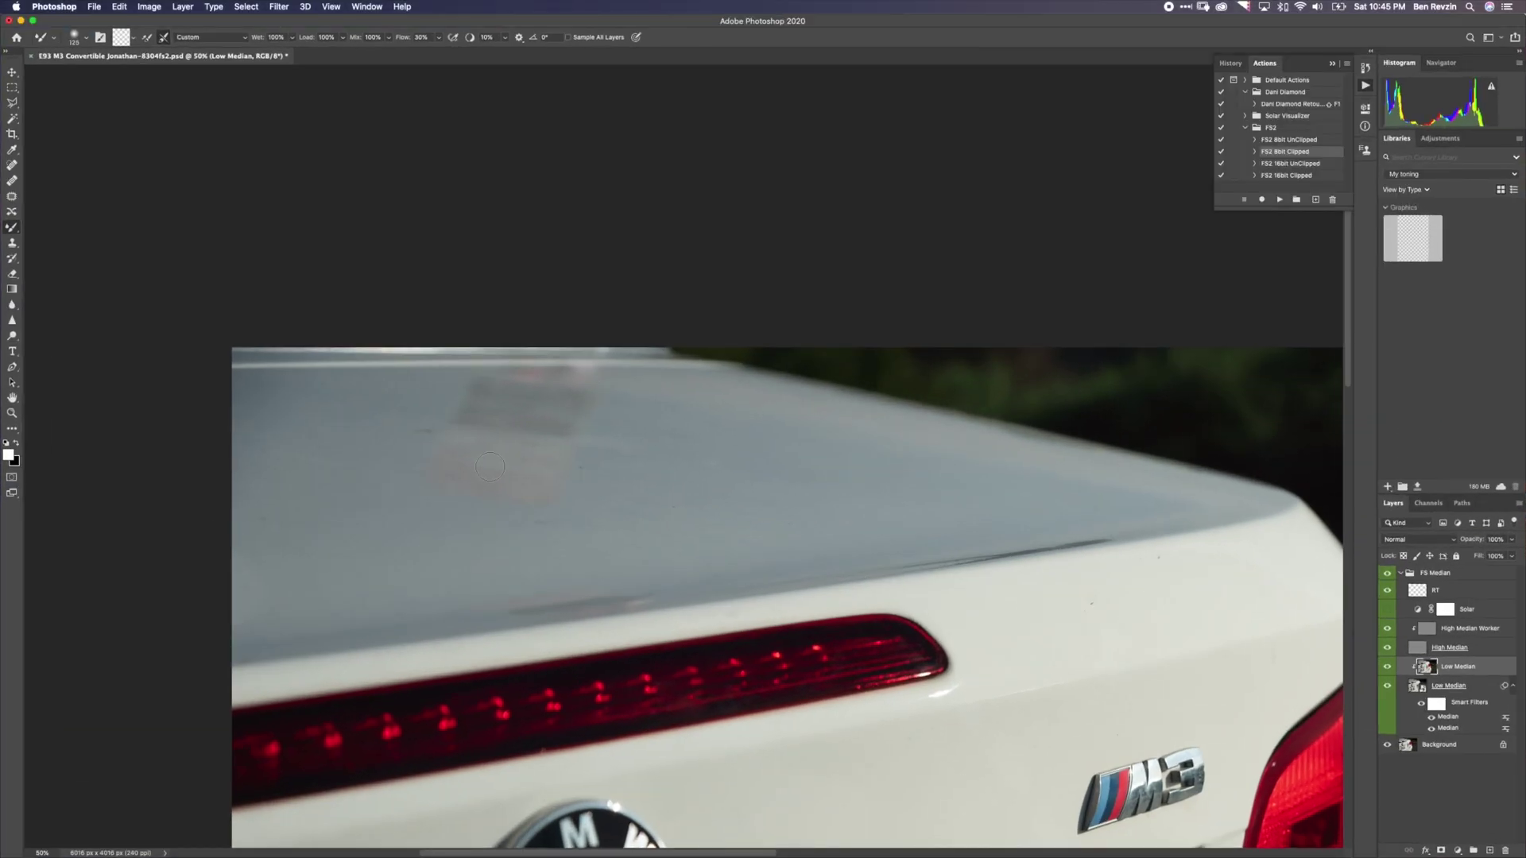
- Hide Background and Low Median, enable Solar, and select High Median Worker with the Clone Stamp
{"action": "left_click", "coordinate": [1387, 744]}
{"action": "left_click", "coordinate": [1389, 687]}
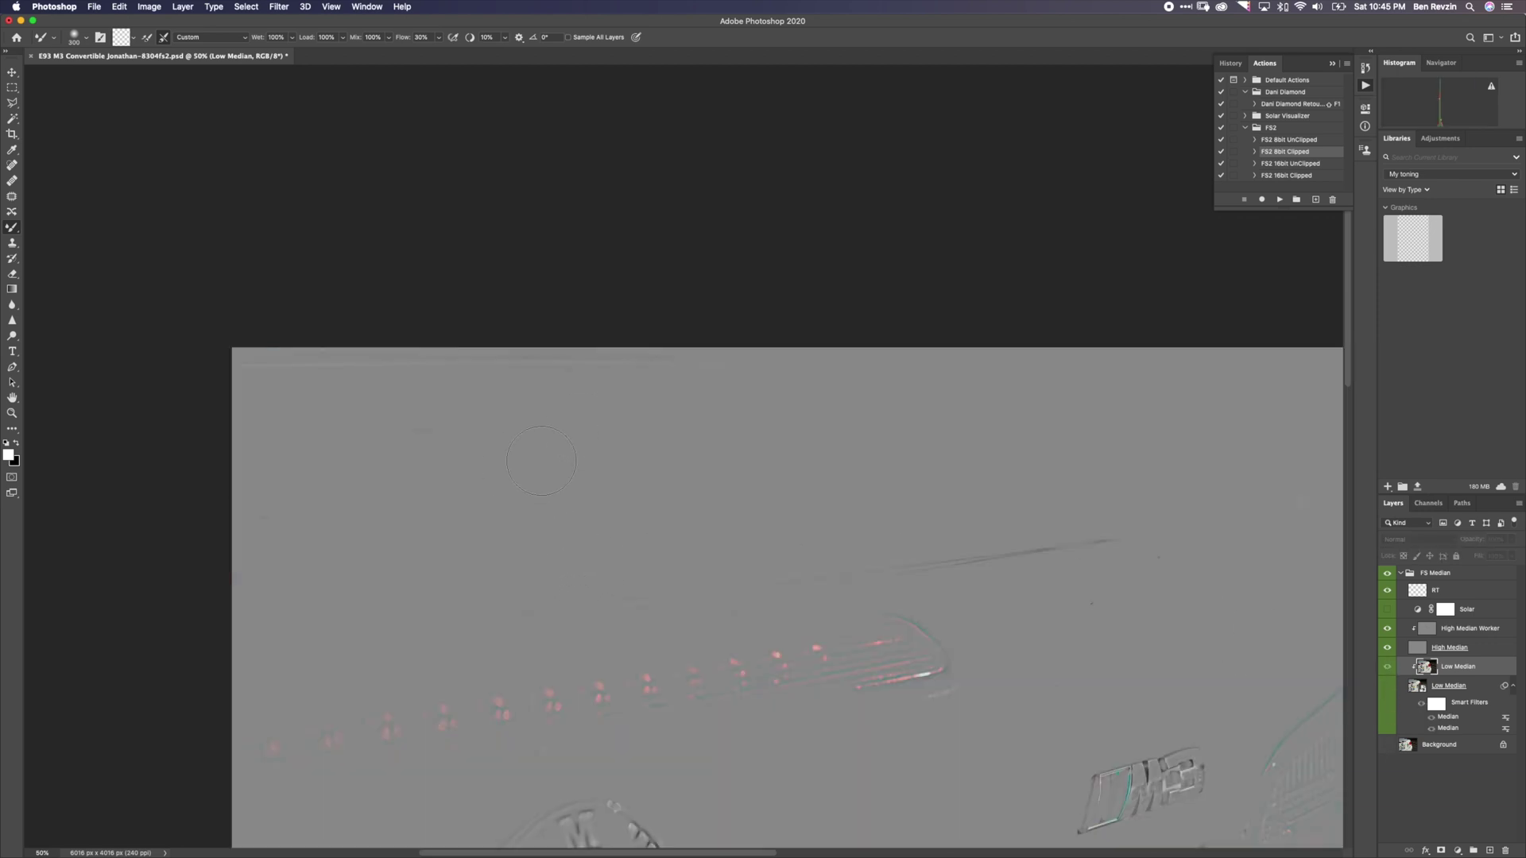
{"action": "left_click", "coordinate": [1387, 610]}
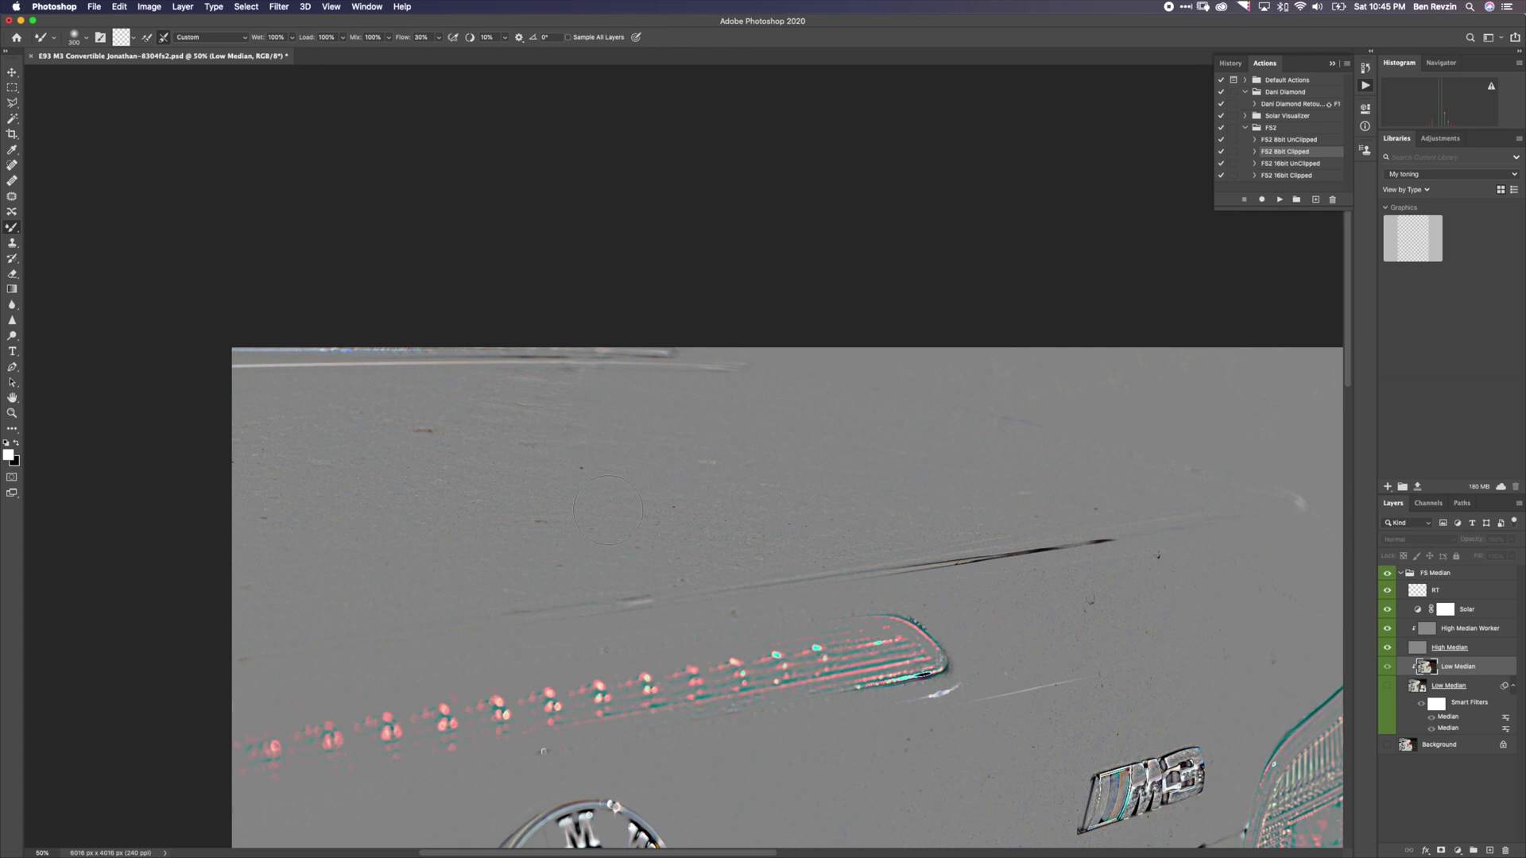
{"action": "scroll", "coordinate": [588, 509], "scroll_direction": "up", "scroll_amount": 2}
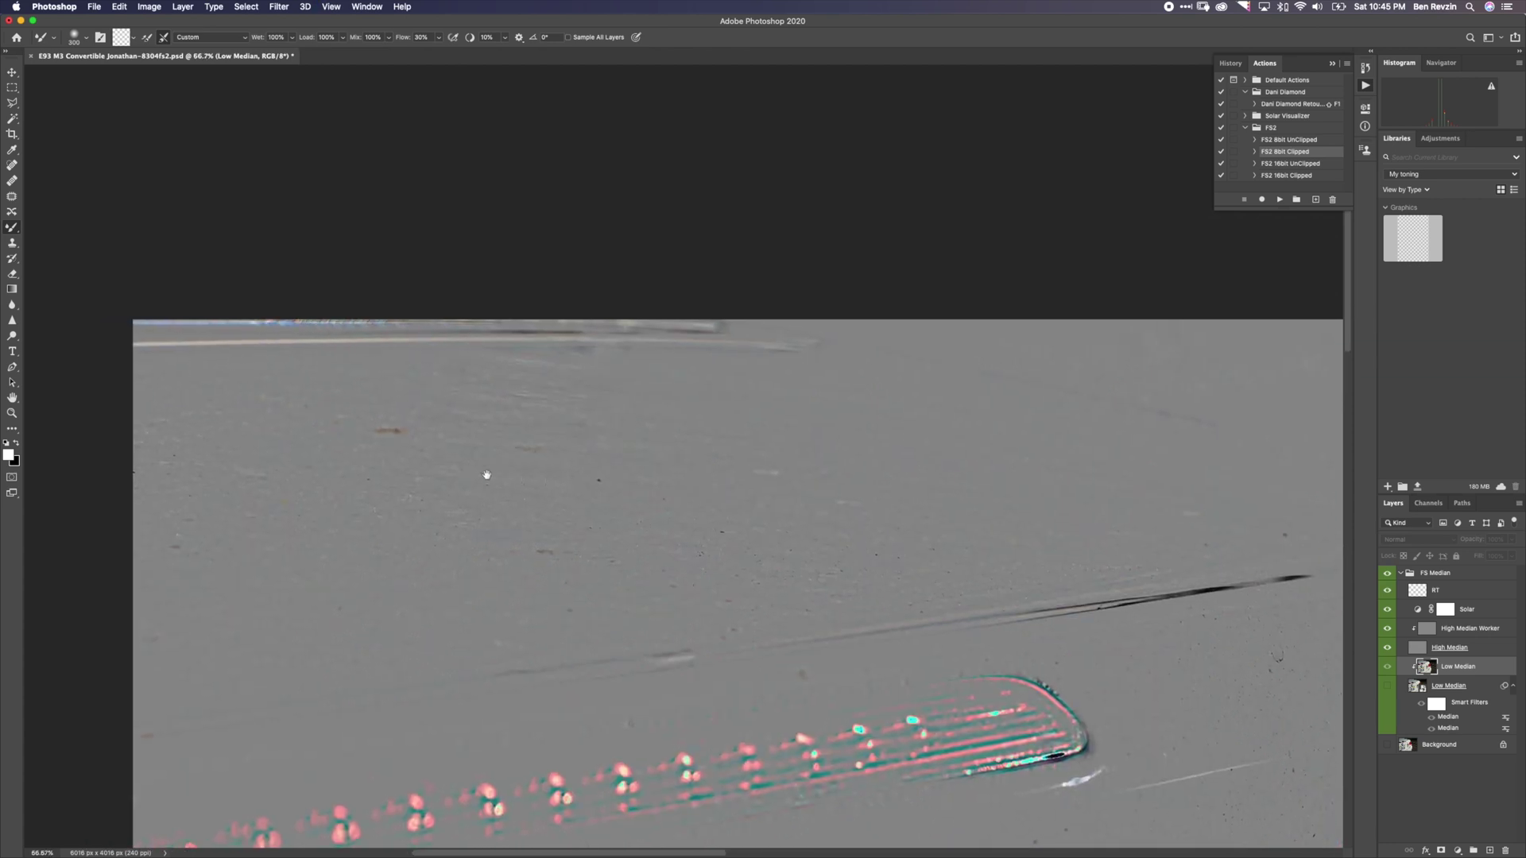
{"action": "left_click", "coordinate": [1417, 650]}
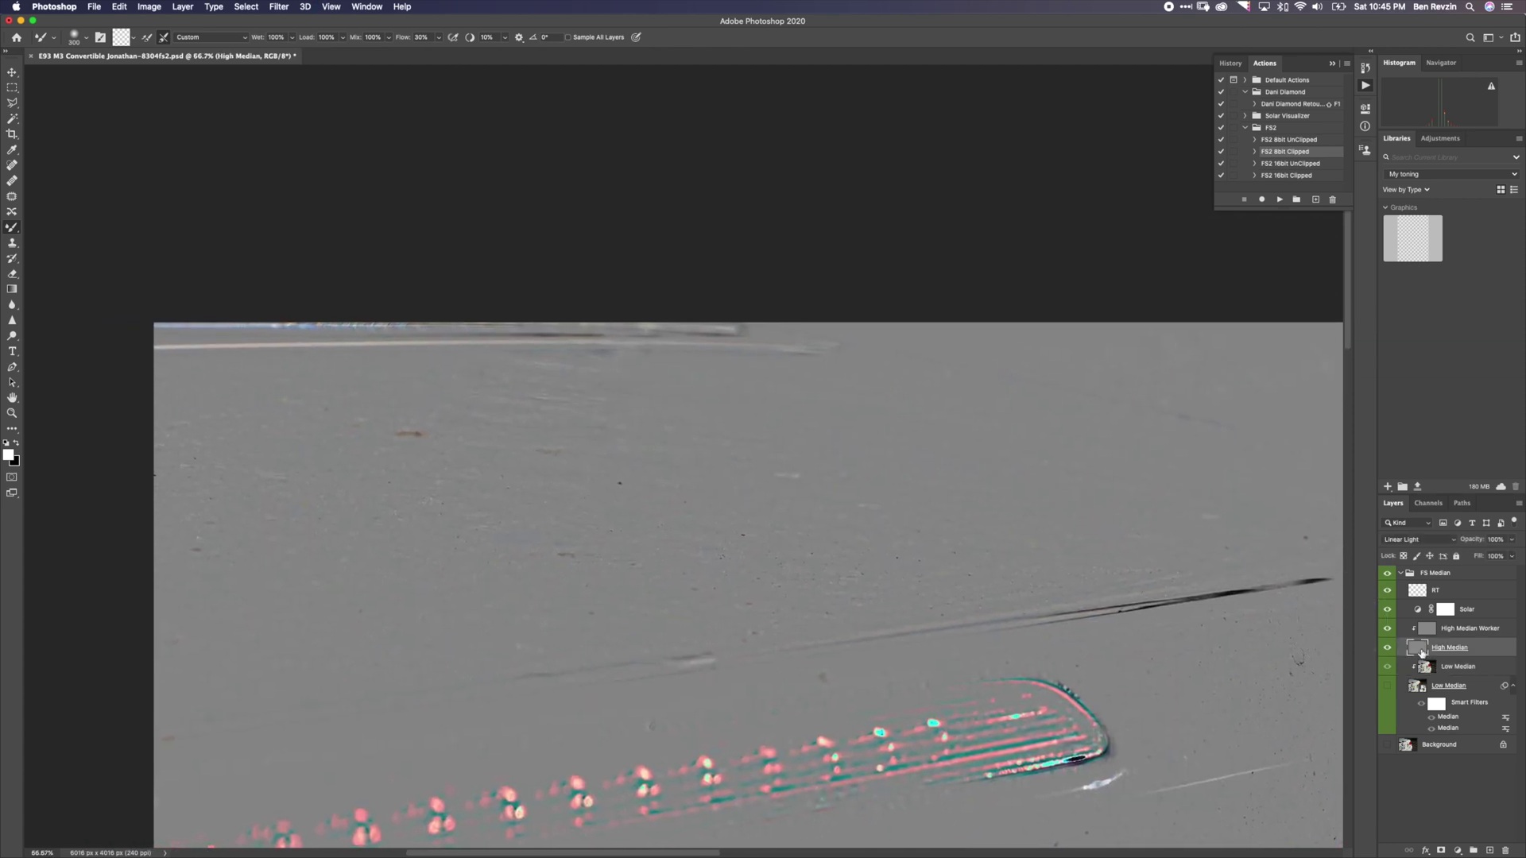
{"action": "left_click", "coordinate": [1424, 635]}
{"action": "key", "text": "s"}
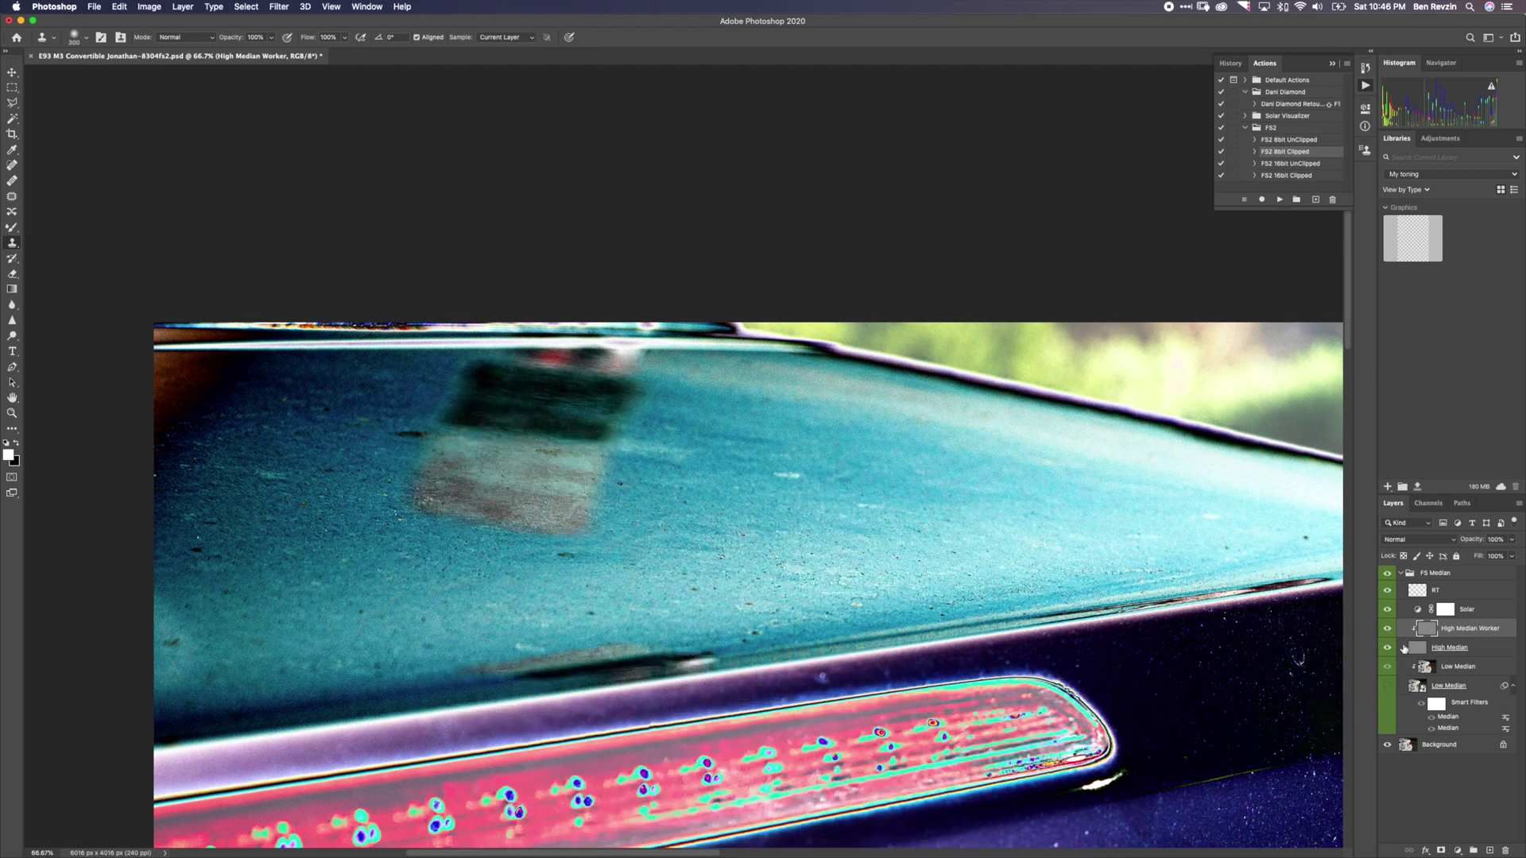
- Turn off the Solar view and toggle RT and the FS Median group to compare the retouch
{"action": "left_click", "coordinate": [1387, 610]}
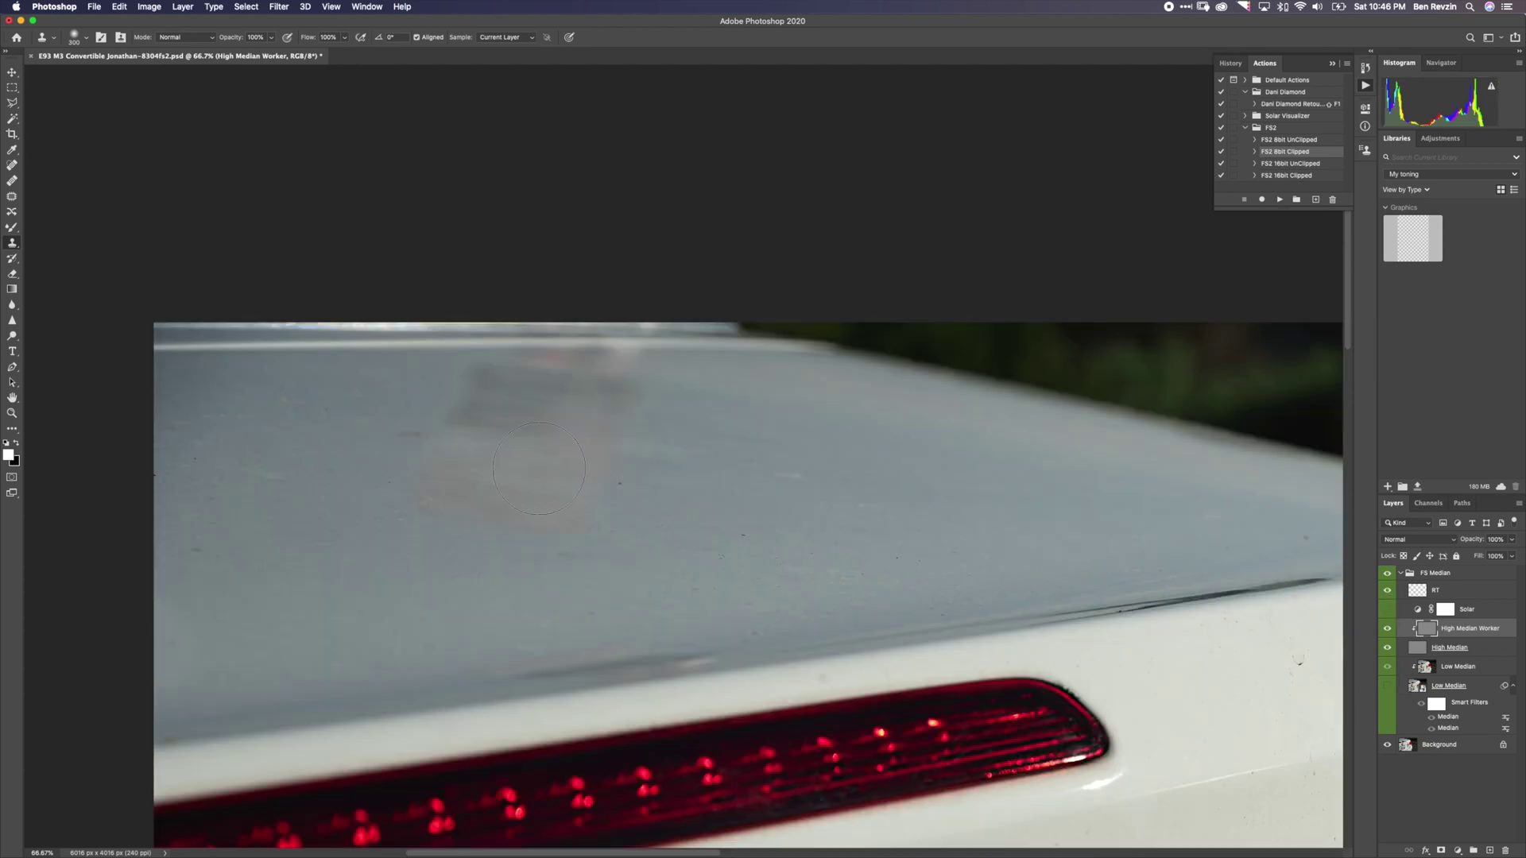
{"action": "left_click", "coordinate": [1386, 589]}
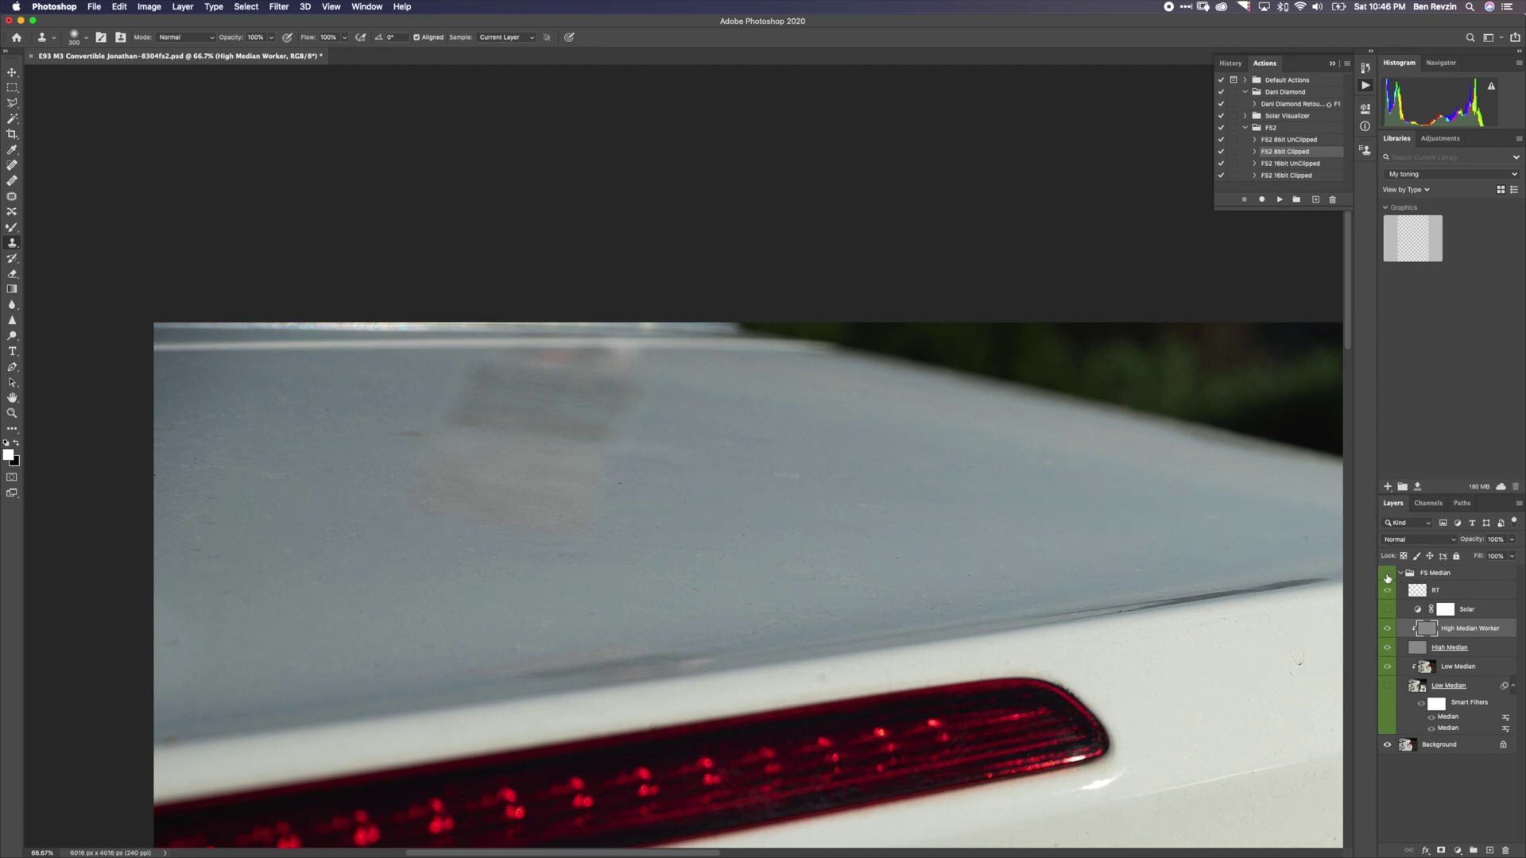
{"action": "left_click", "coordinate": [1387, 589]}
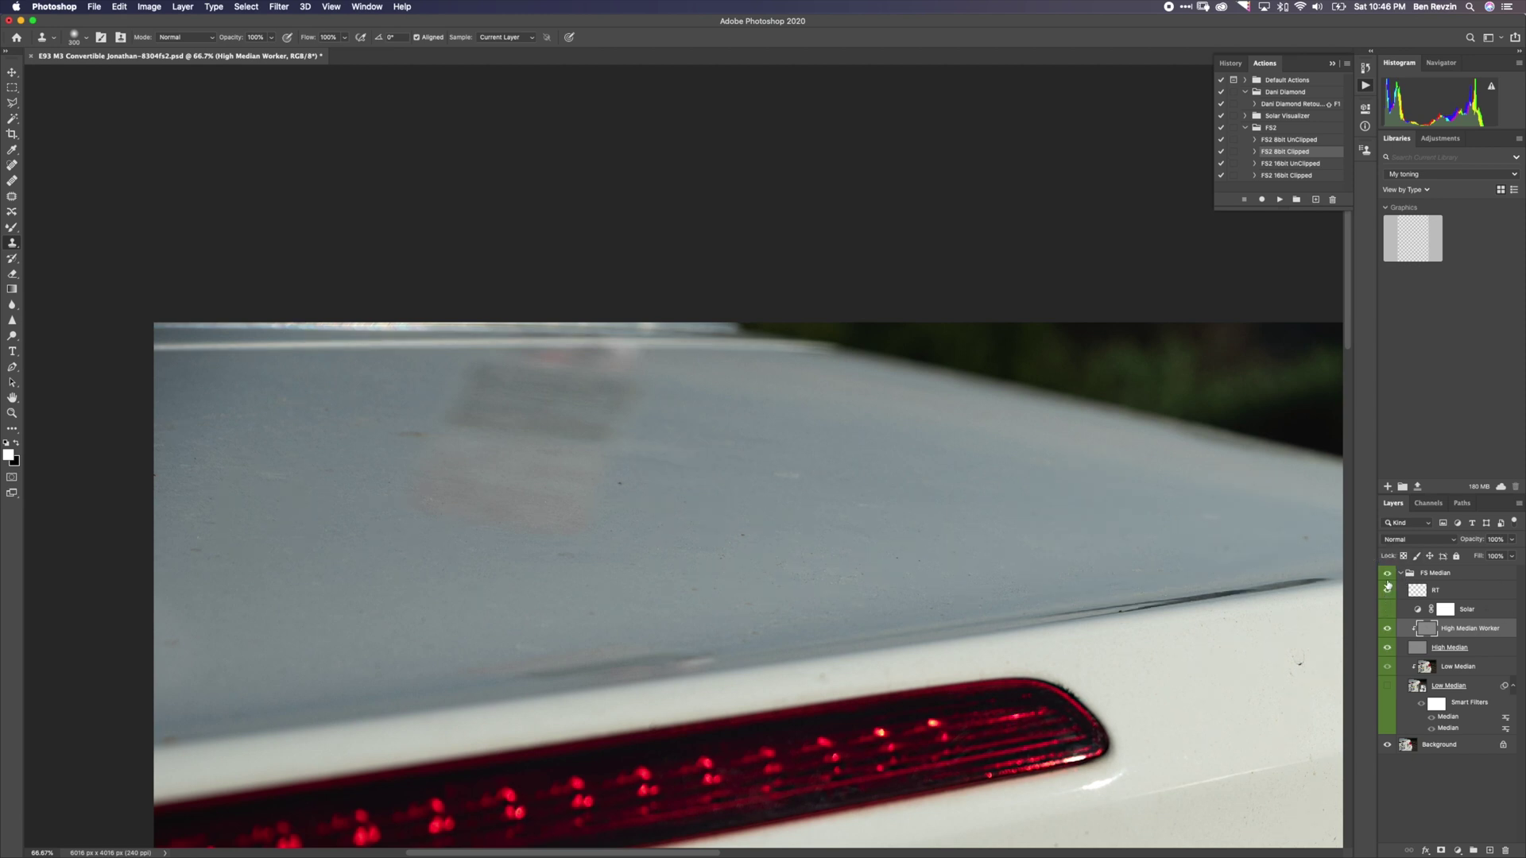
{"action": "left_click", "coordinate": [1387, 573]}
{"action": "left_click", "coordinate": [1388, 573]}
{"action": "left_click", "coordinate": [1388, 574]}
{"action": "left_click", "coordinate": [1389, 574]}
- Hide both High Median texture layers and make Low Median the working layer
{"action": "left_click", "coordinate": [1388, 683]}
{"action": "left_click_drag", "start_coordinate": [1389, 630], "coordinate": [1387, 647]}
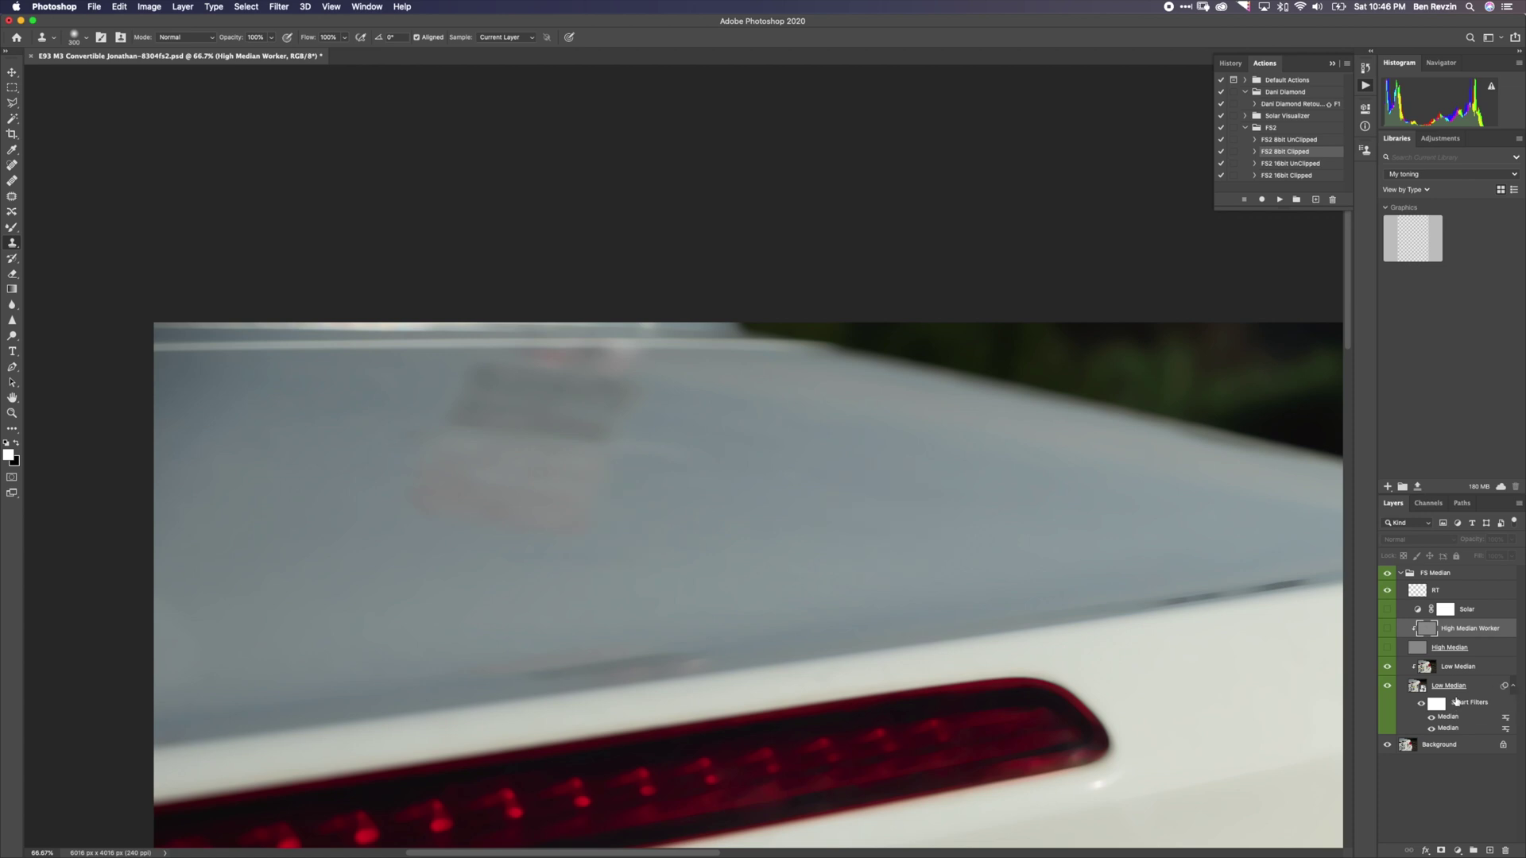
{"action": "left_click", "coordinate": [1425, 667]}
- Blend the smudge above the brake light with a 200-size Mixer Brush, then zoom out
{"action": "key", "text": "b"}
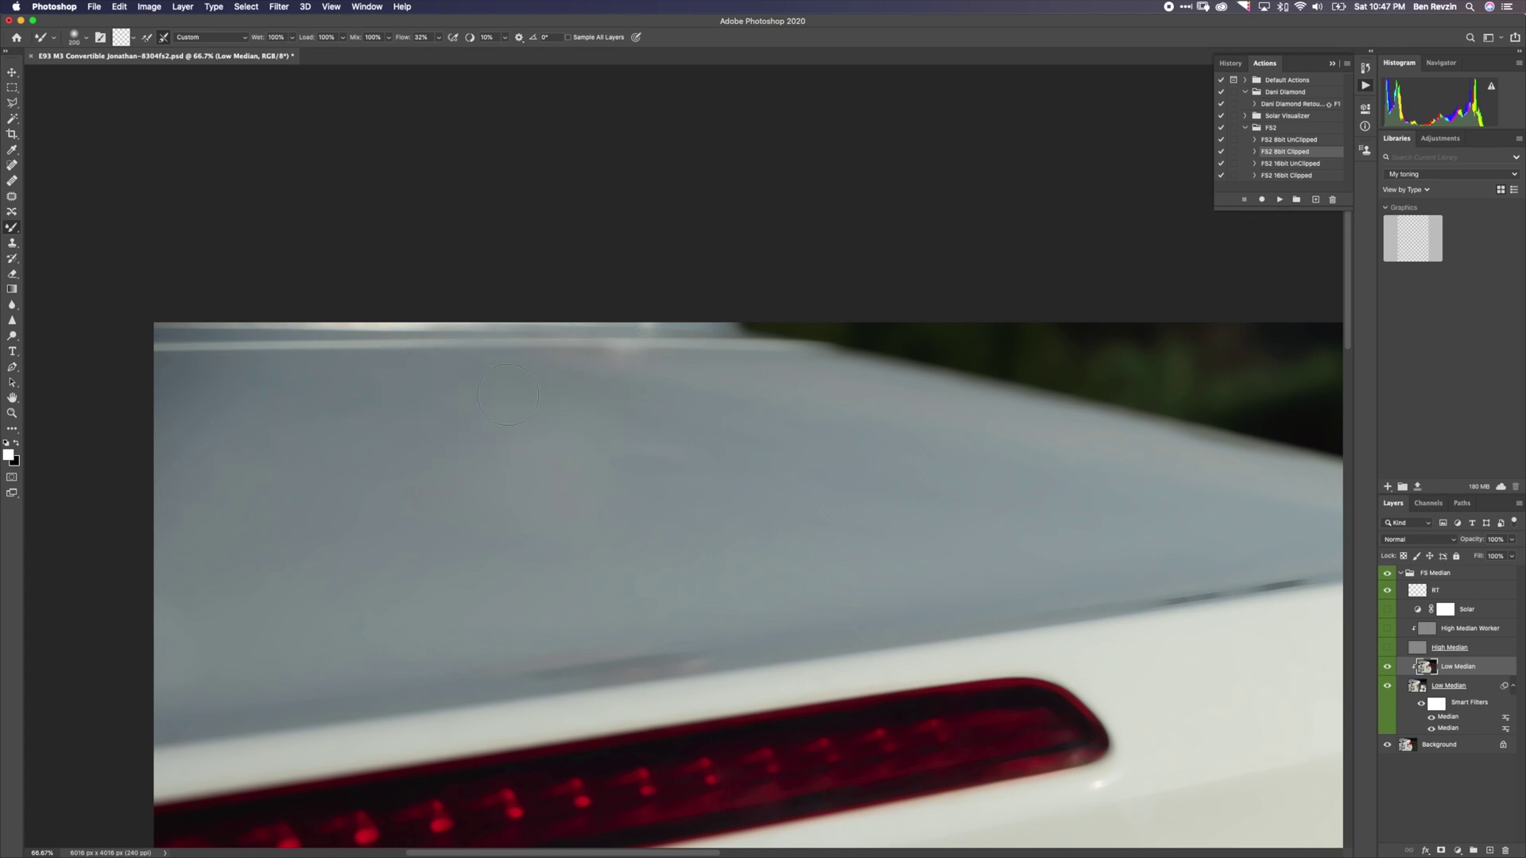
{"action": "key", "text": "bracketright"}
{"action": "key", "text": "bracketright"}
{"action": "key", "text": "bracketleft"}
{"action": "key", "text": "bracketleft"}
{"action": "key", "text": "bracketleft"}
{"action": "left_click", "coordinate": [578, 480]}
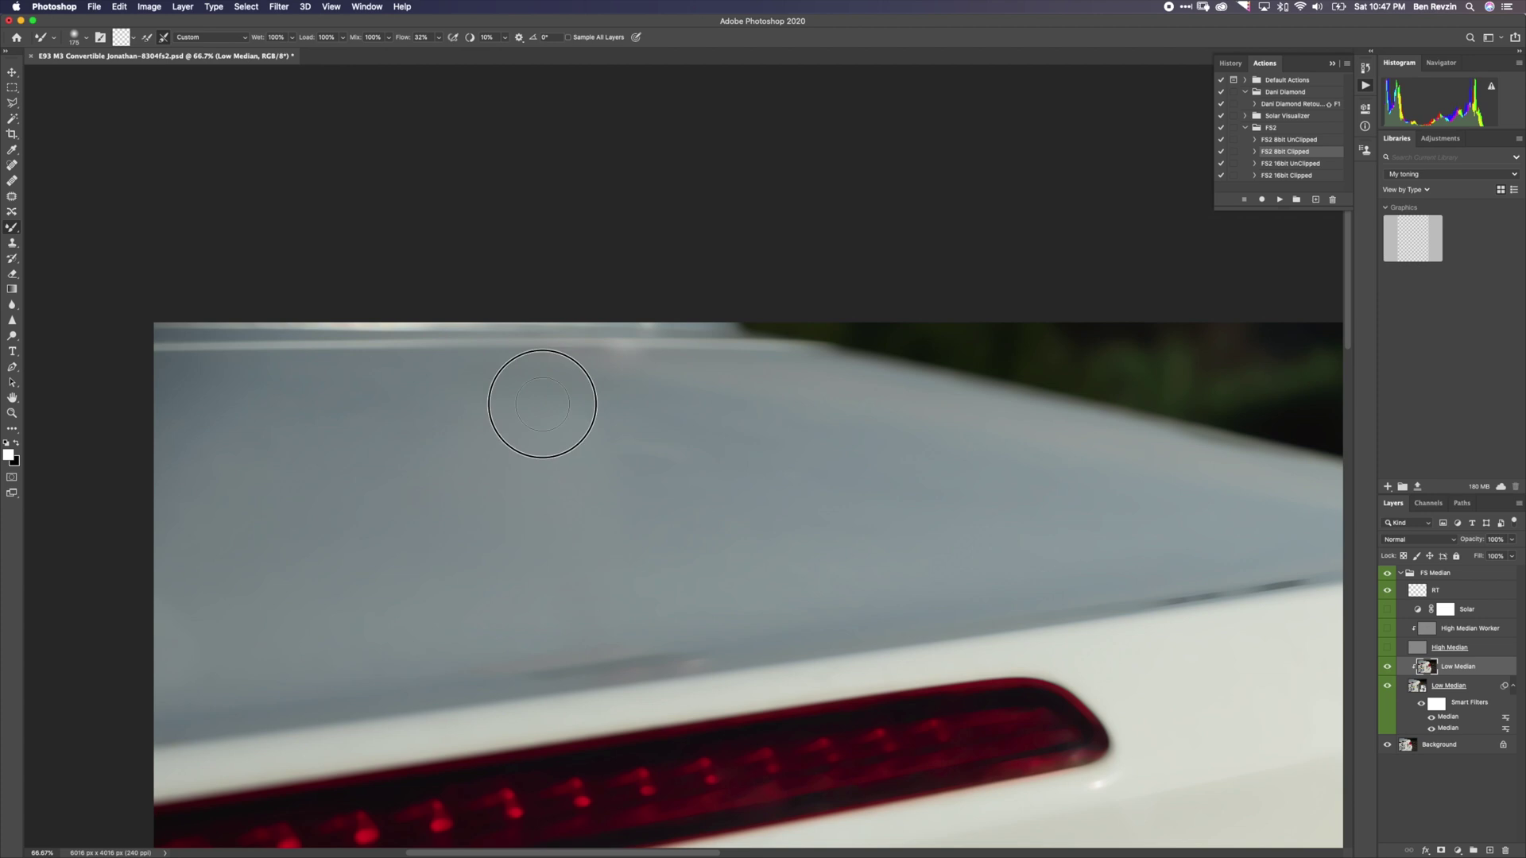
{"action": "left_click_drag", "start_coordinate": [538, 399], "coordinate": [530, 486]}
{"action": "left_click", "coordinate": [519, 407]}
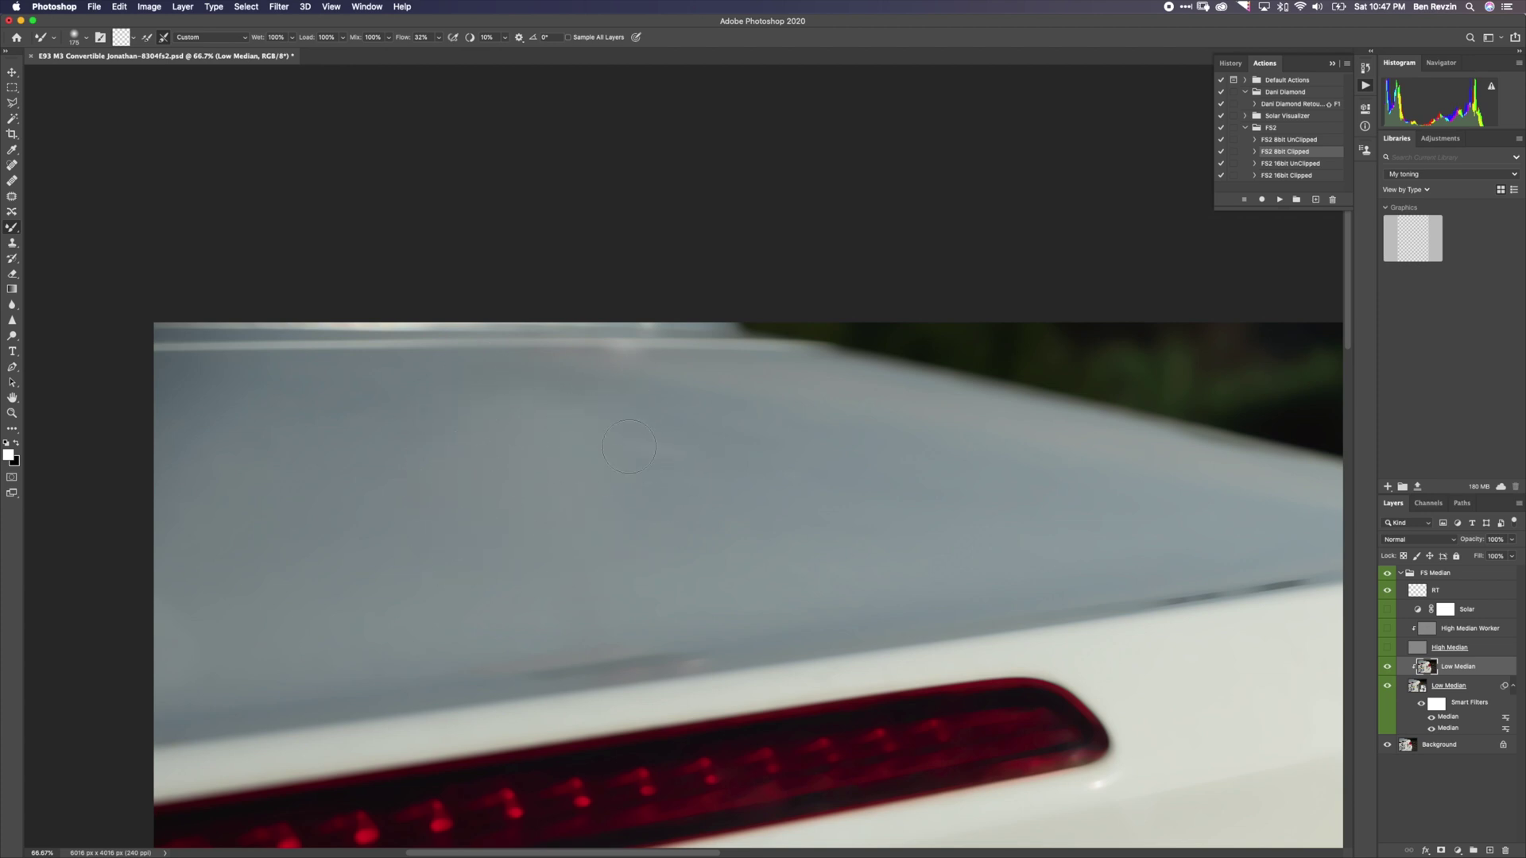
{"action": "key", "text": "super+minus"}
{"action": "key", "text": "super+minus"}
{"action": "key", "text": "super+minus"}
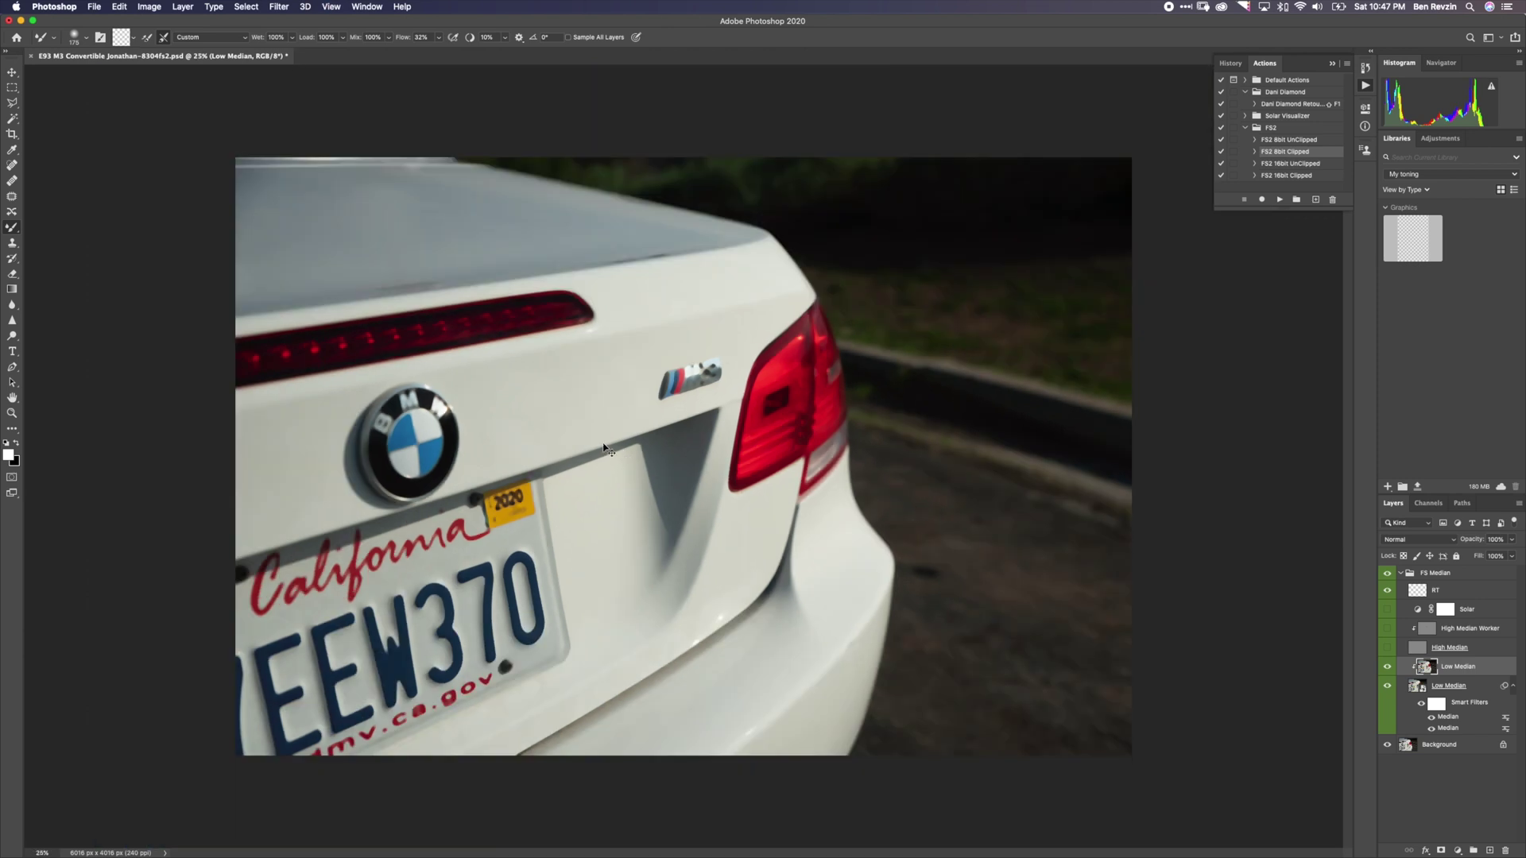
- Smooth the trunk-top tone with a size-500, 90% flow Mixer Brush, then shrink it to 250
{"action": "key", "text": "bracketright"}
{"action": "key", "text": "bracketright"}
{"action": "key", "text": "9"}
{"action": "mouse_move", "coordinate": [344, 217]}
{"action": "left_mouse_down"}
{"action": "mouse_move", "coordinate": [334, 191]}
{"action": "mouse_move", "coordinate": [361, 177]}
{"action": "mouse_move", "coordinate": [434, 248]}
{"action": "left_mouse_up"}
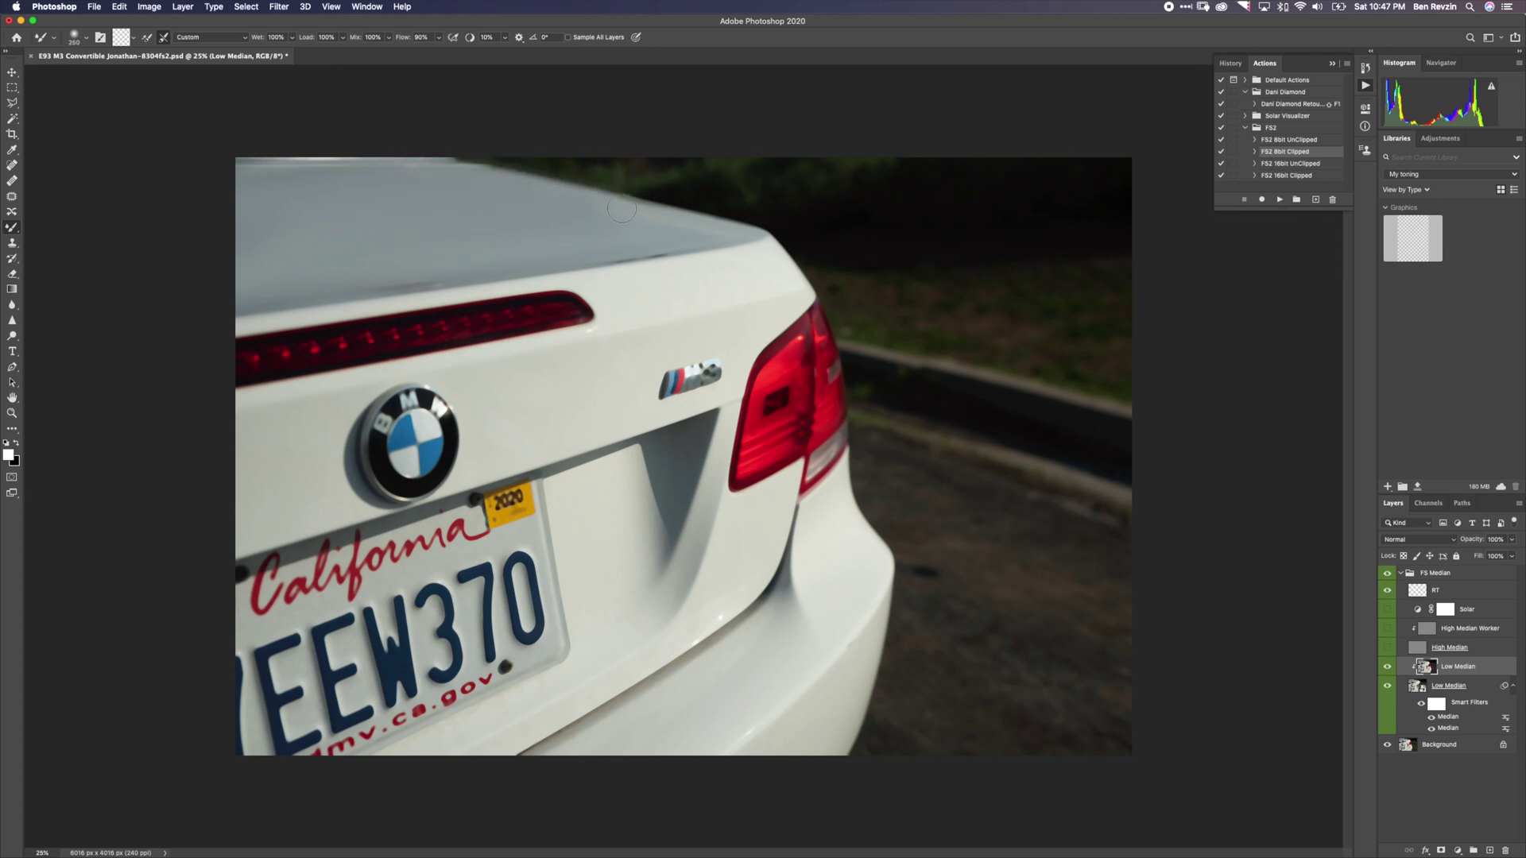
{"action": "key", "text": "bracketleft"}
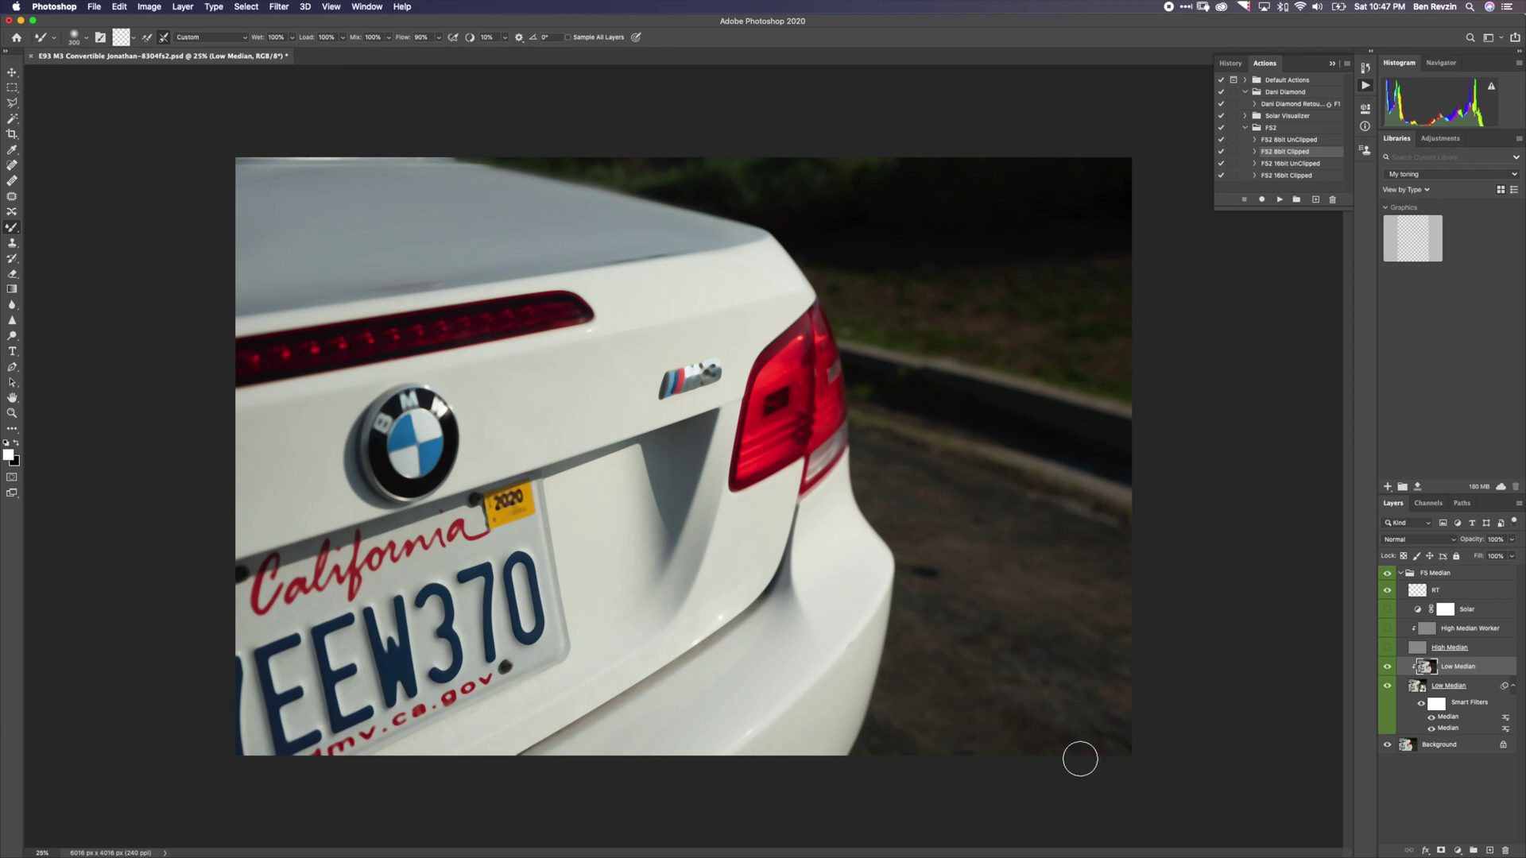
- Show both High Median texture layers again and toggle RT to compare
{"action": "left_click_drag", "start_coordinate": [1387, 646], "coordinate": [1387, 626]}
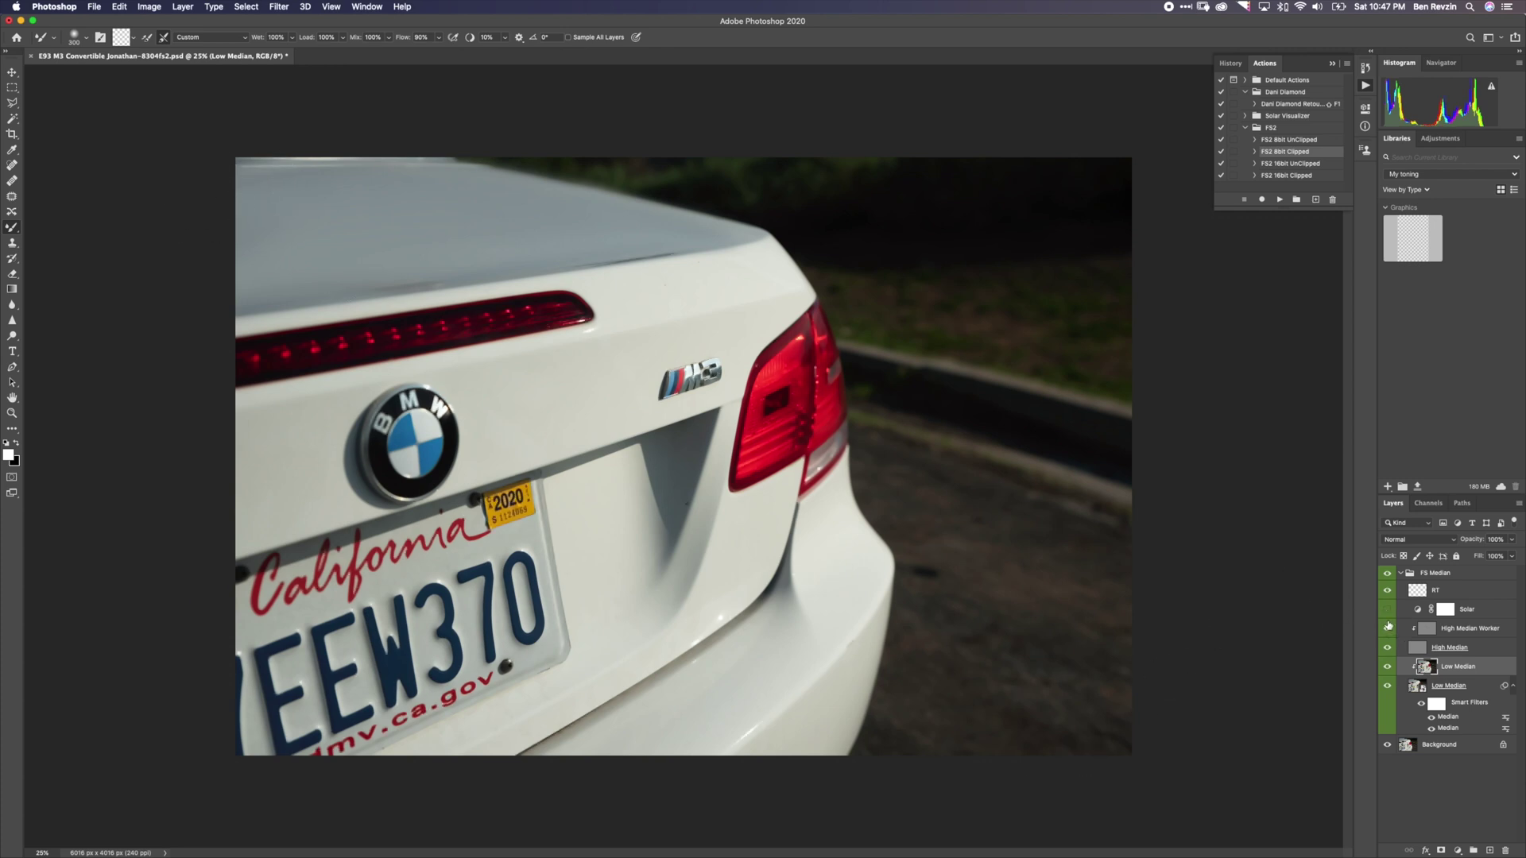
{"action": "left_click", "coordinate": [1385, 585]}
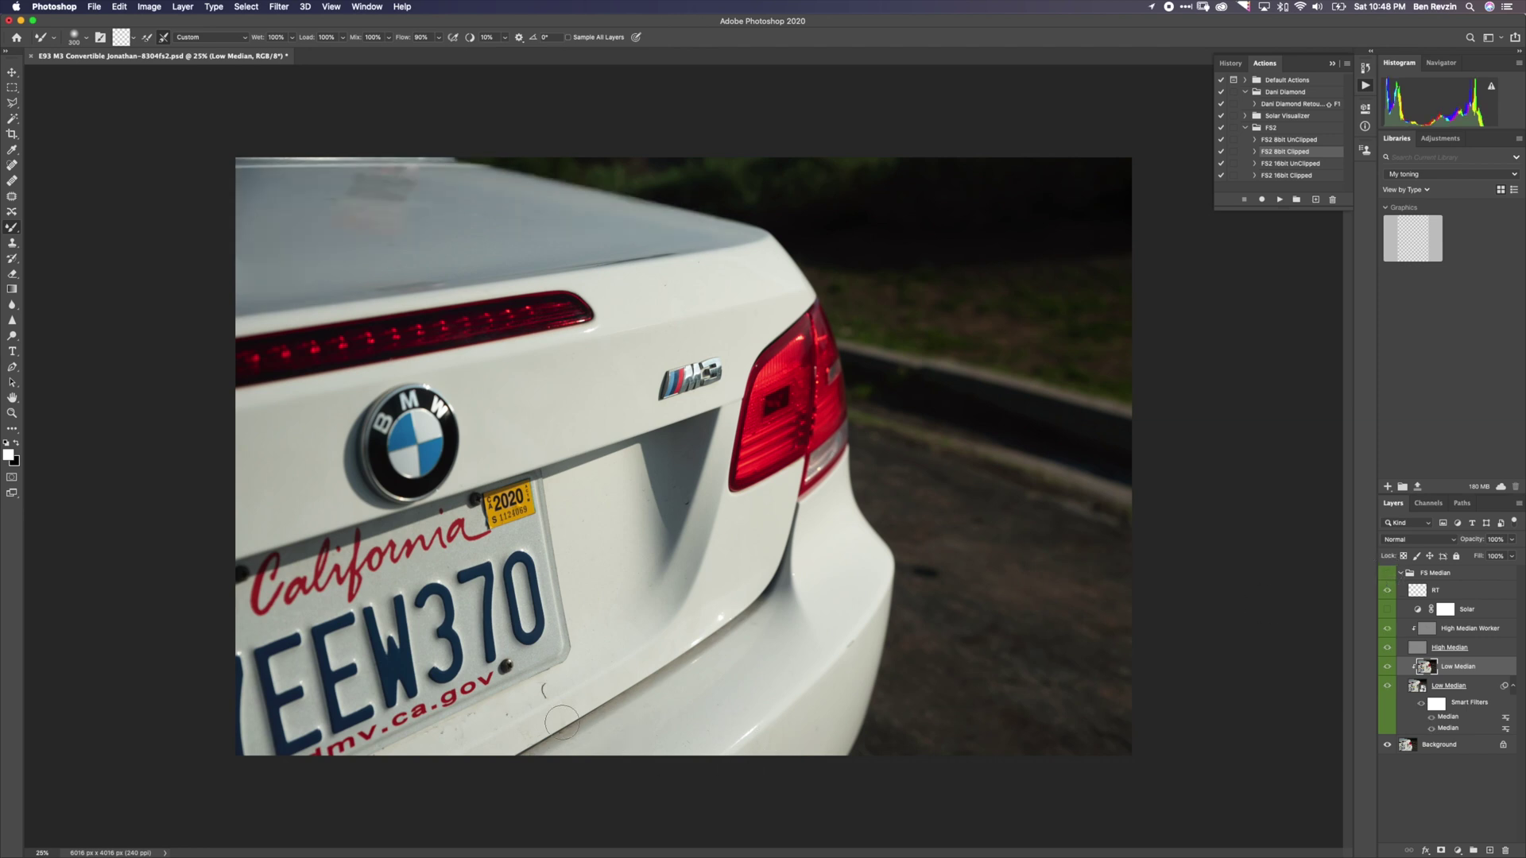
{"action": "left_click", "coordinate": [1388, 588]}
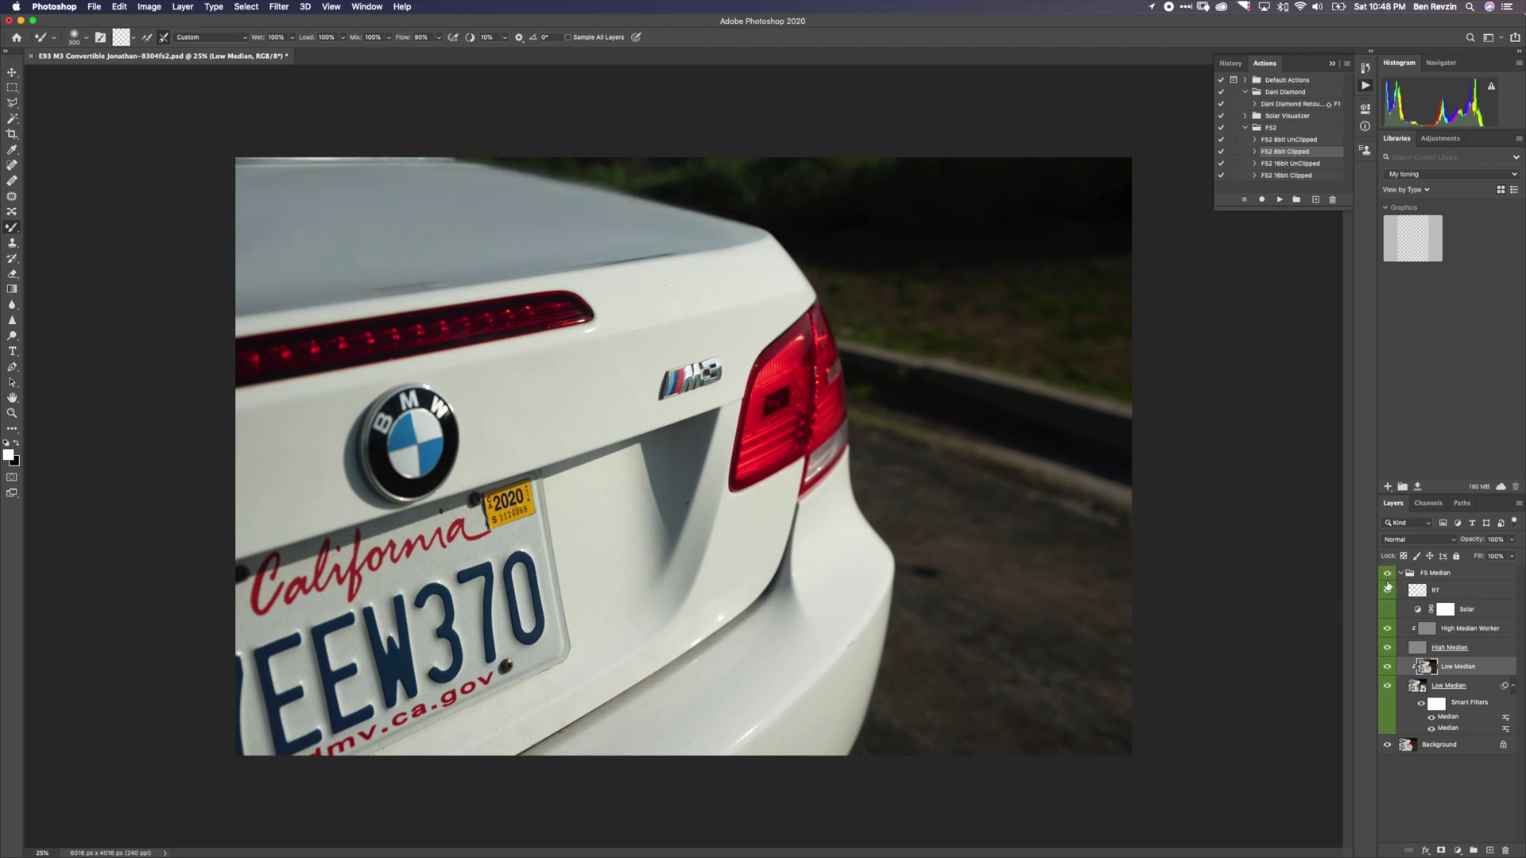